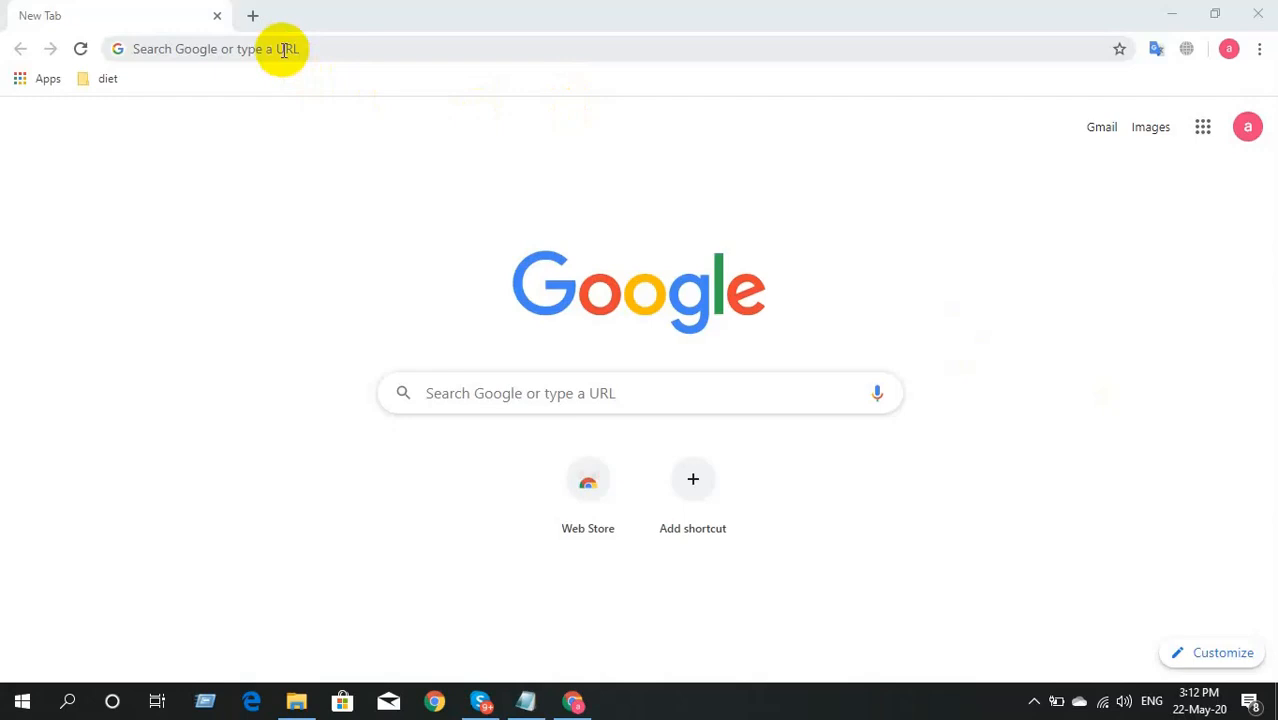
# Step: Search Google for 'amazon' and open the Amazon.com result
pyautogui.click(284, 50)
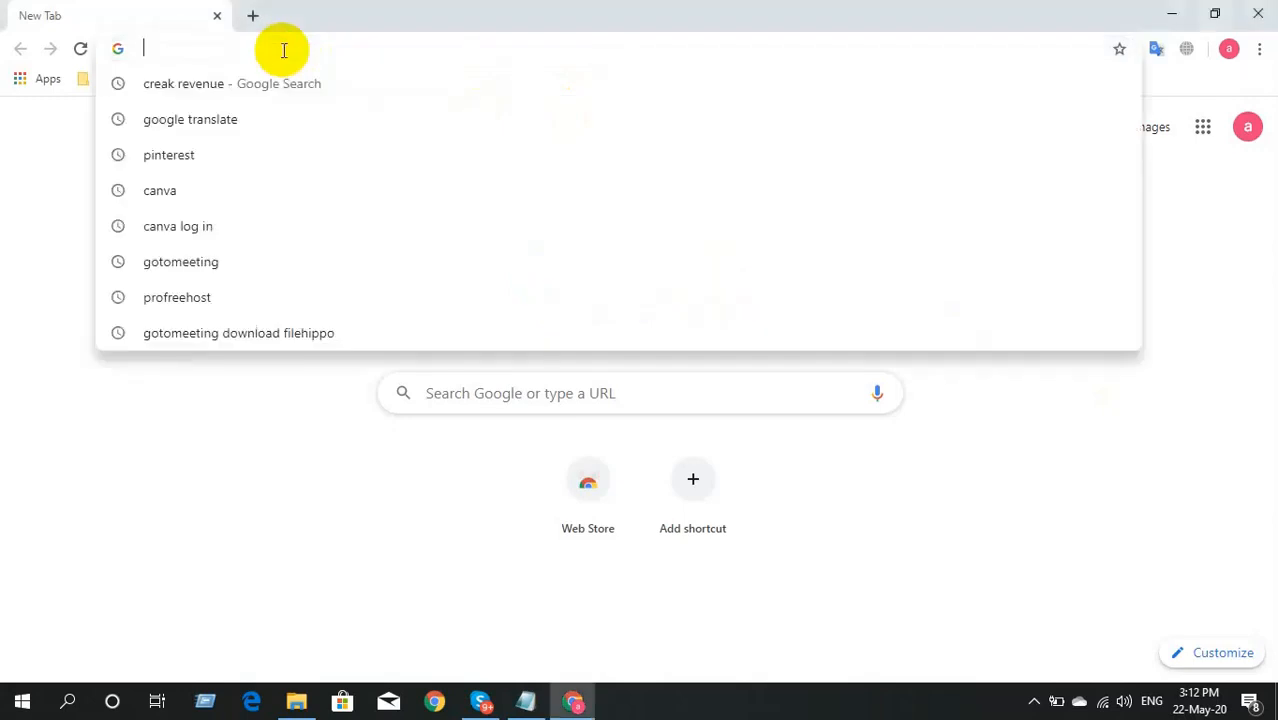
pyautogui.write('amazon')
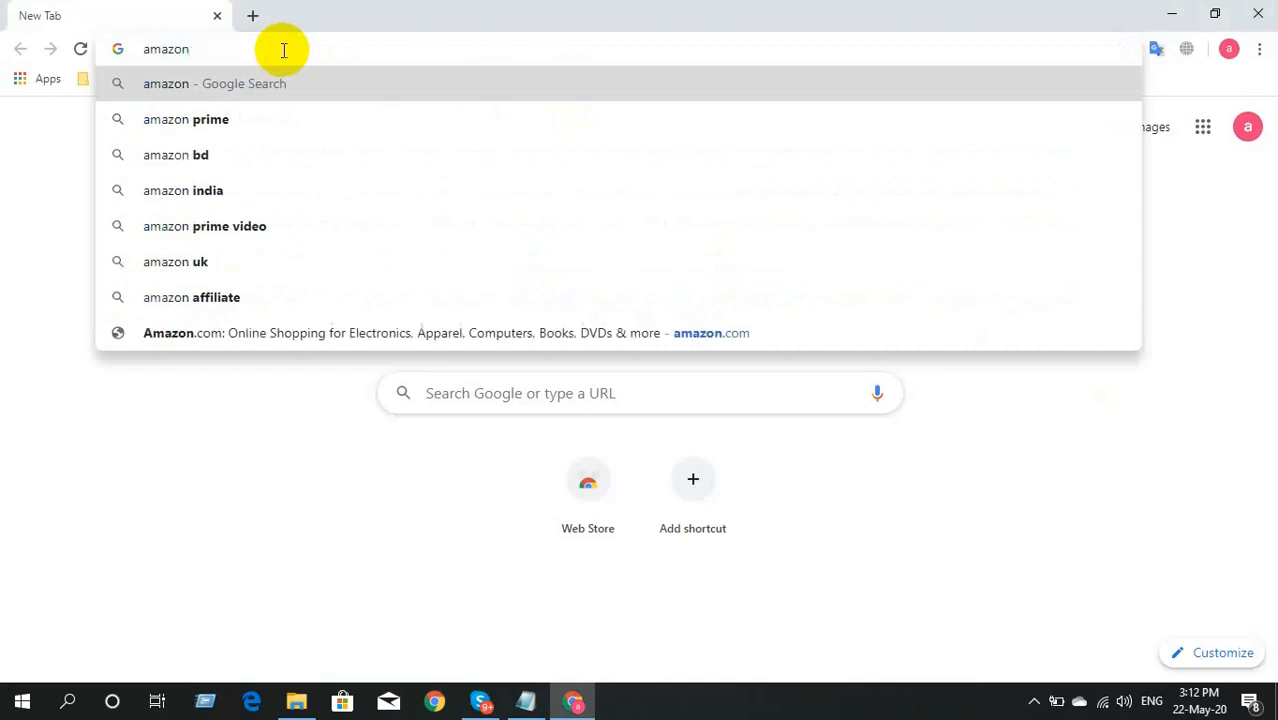
pyautogui.press('Return')
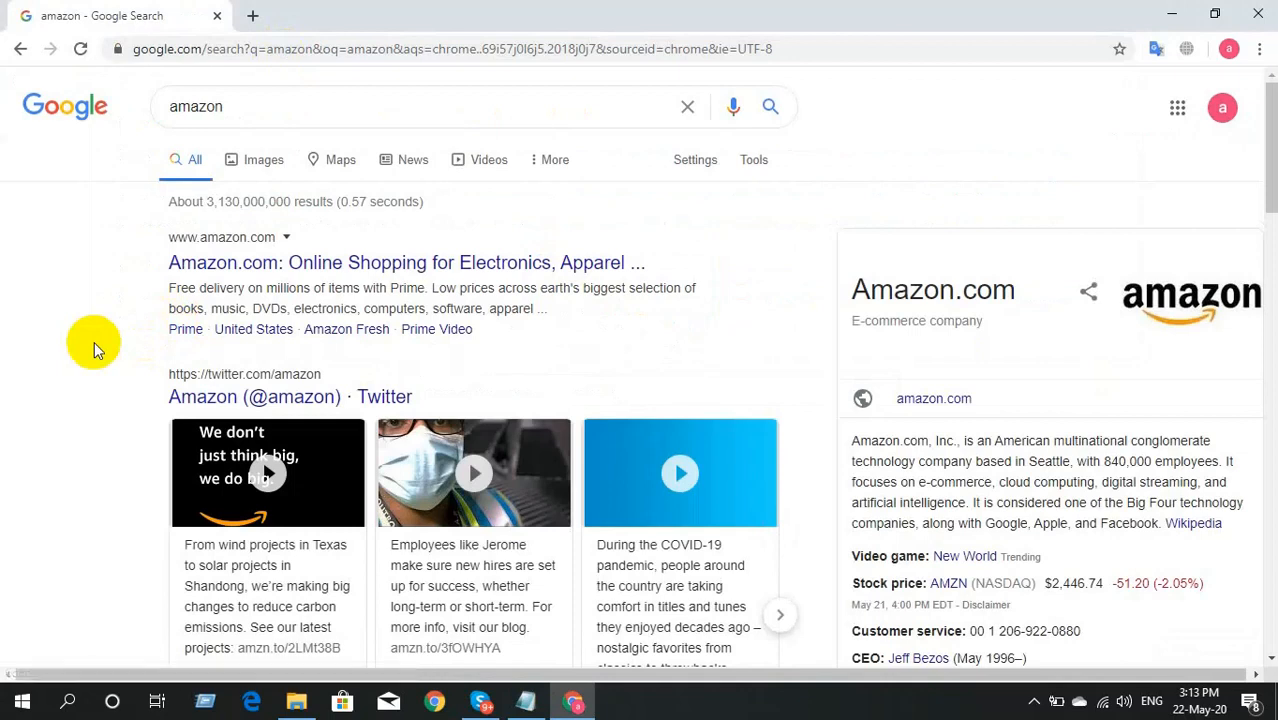
pyautogui.click(245, 258)
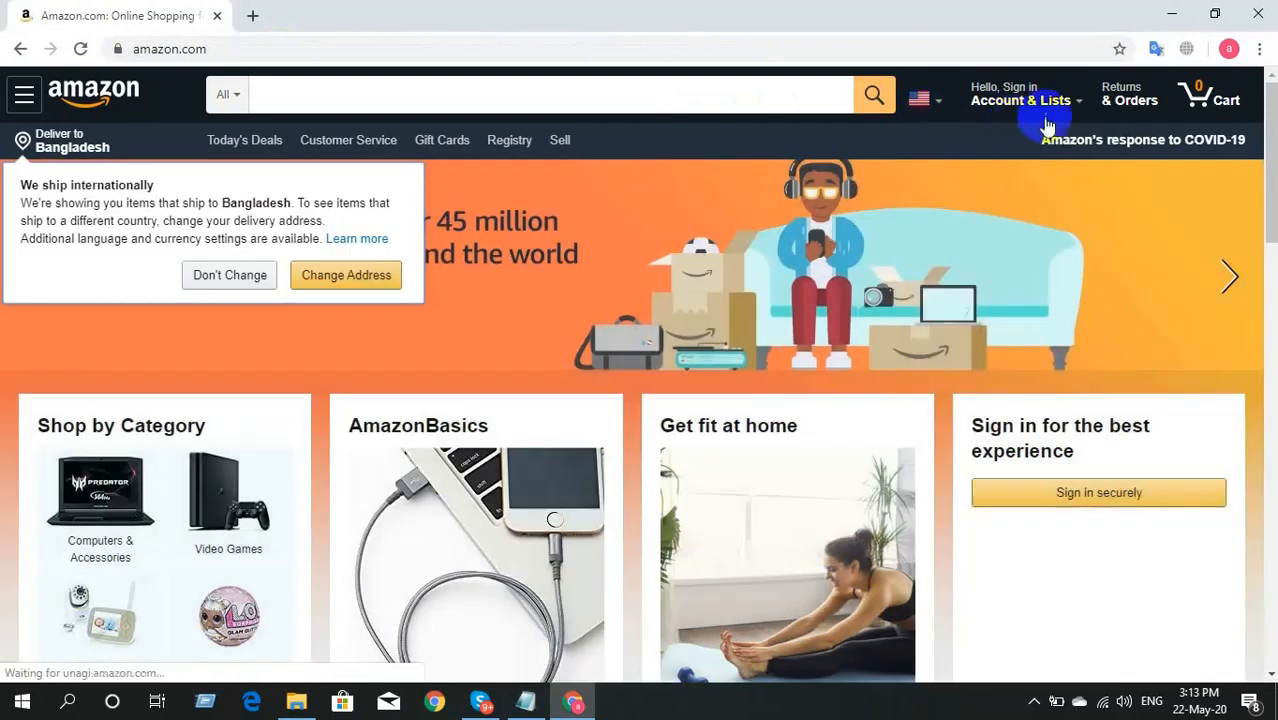
# Step: Go to Become an Affiliate under Make Money with Us in Amazon's homepage footer
pyautogui.moveTo(1025, 115)
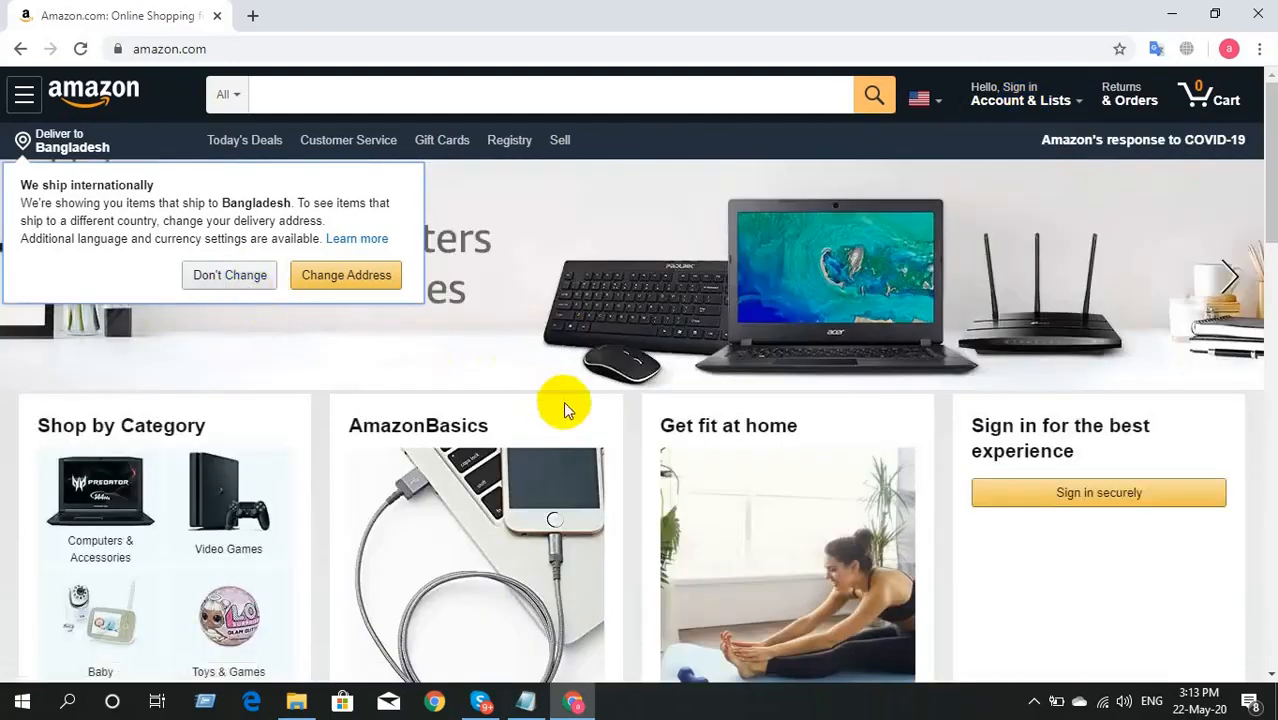
pyautogui.scroll(-10, 606, 432)
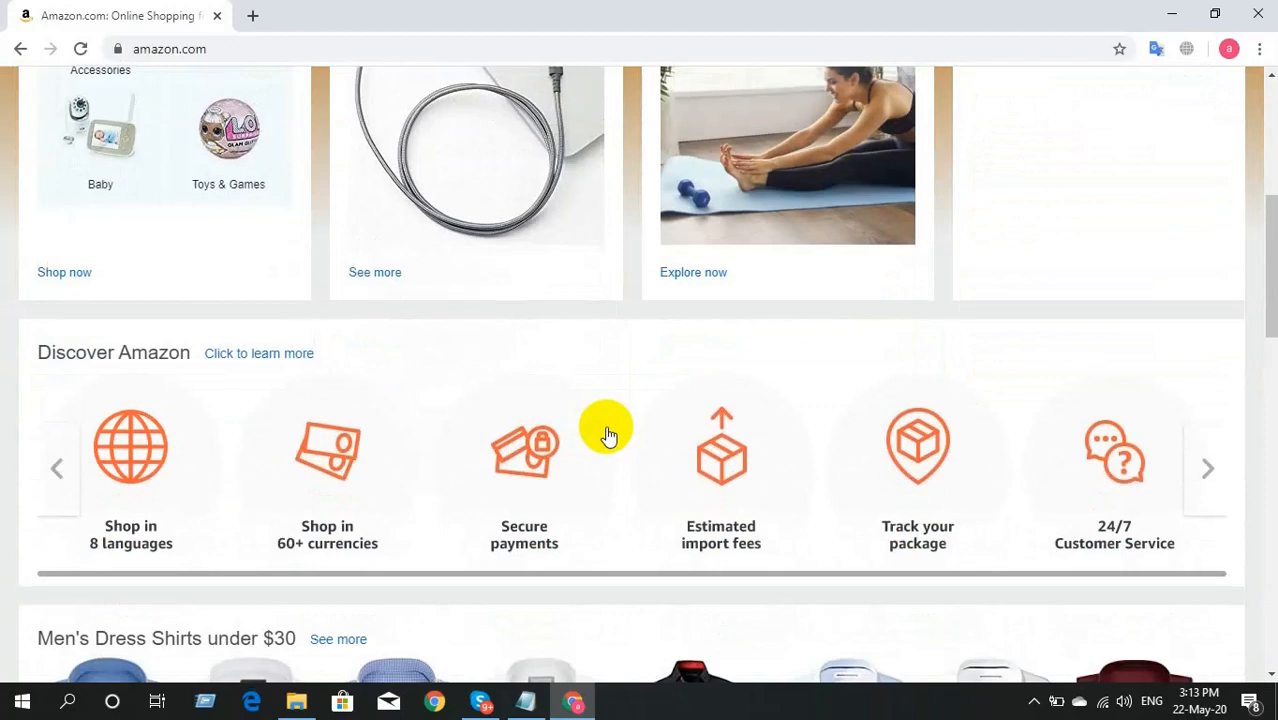
pyautogui.scroll(-5, 605, 424)
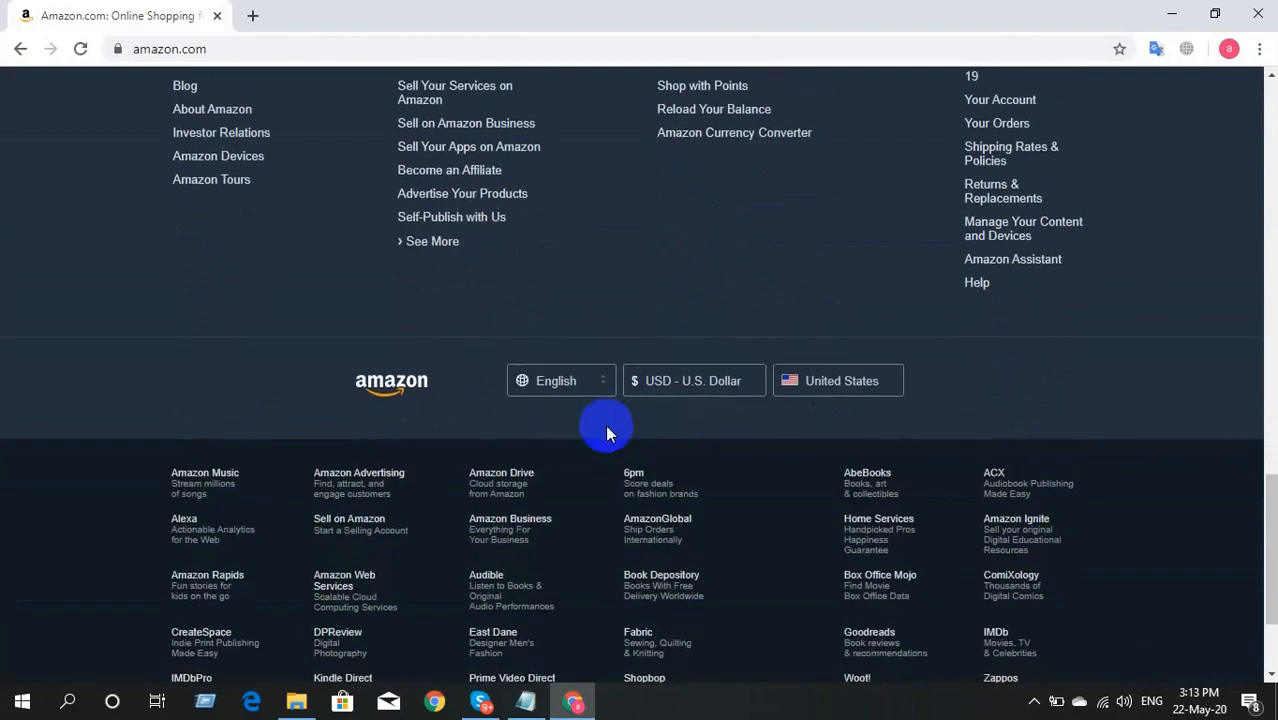
pyautogui.scroll(2, 605, 424)
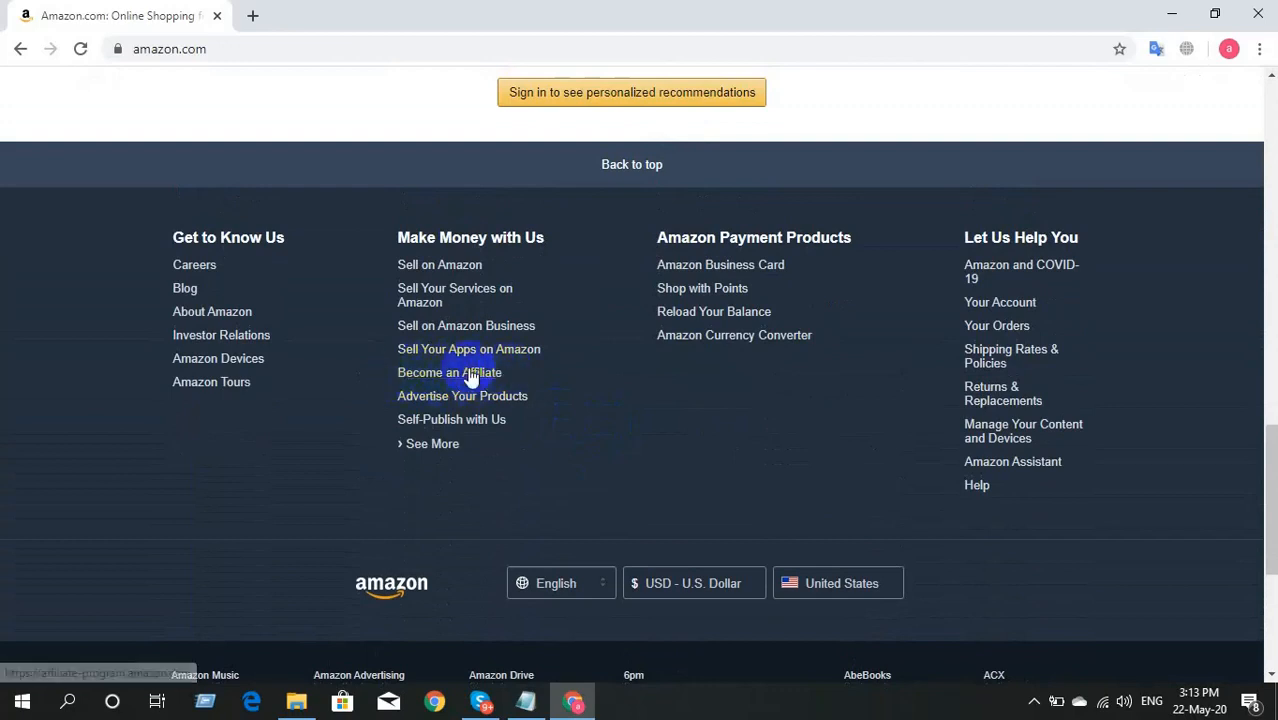
pyautogui.click(444, 375)
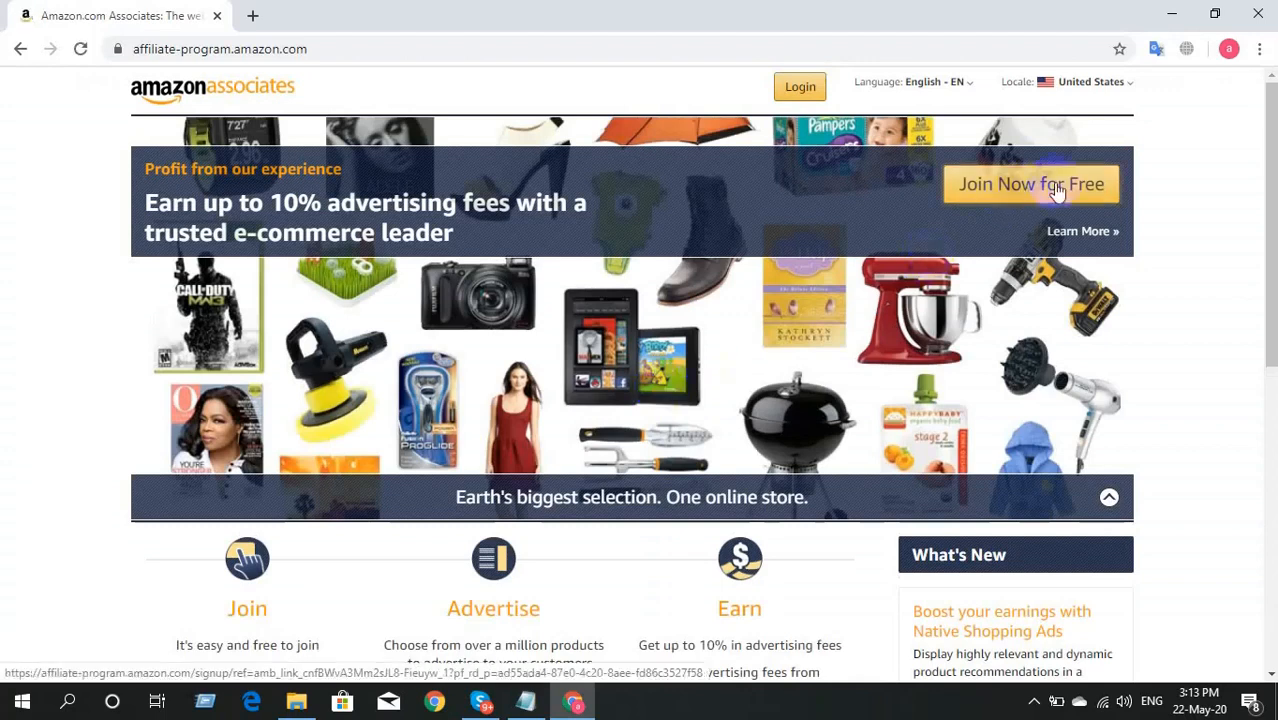
# Step: Choose Join Now for Free, then Create your Amazon account on the sign-in page
pyautogui.click(1056, 188)
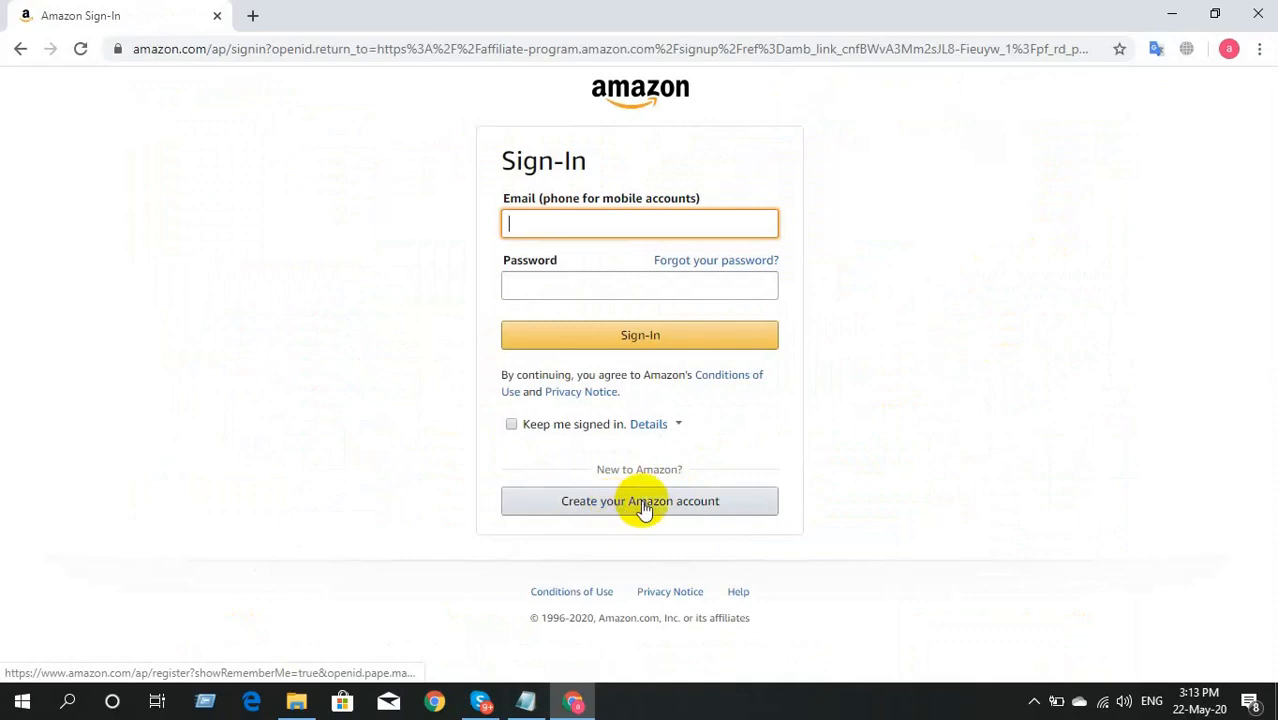
pyautogui.click(588, 512)
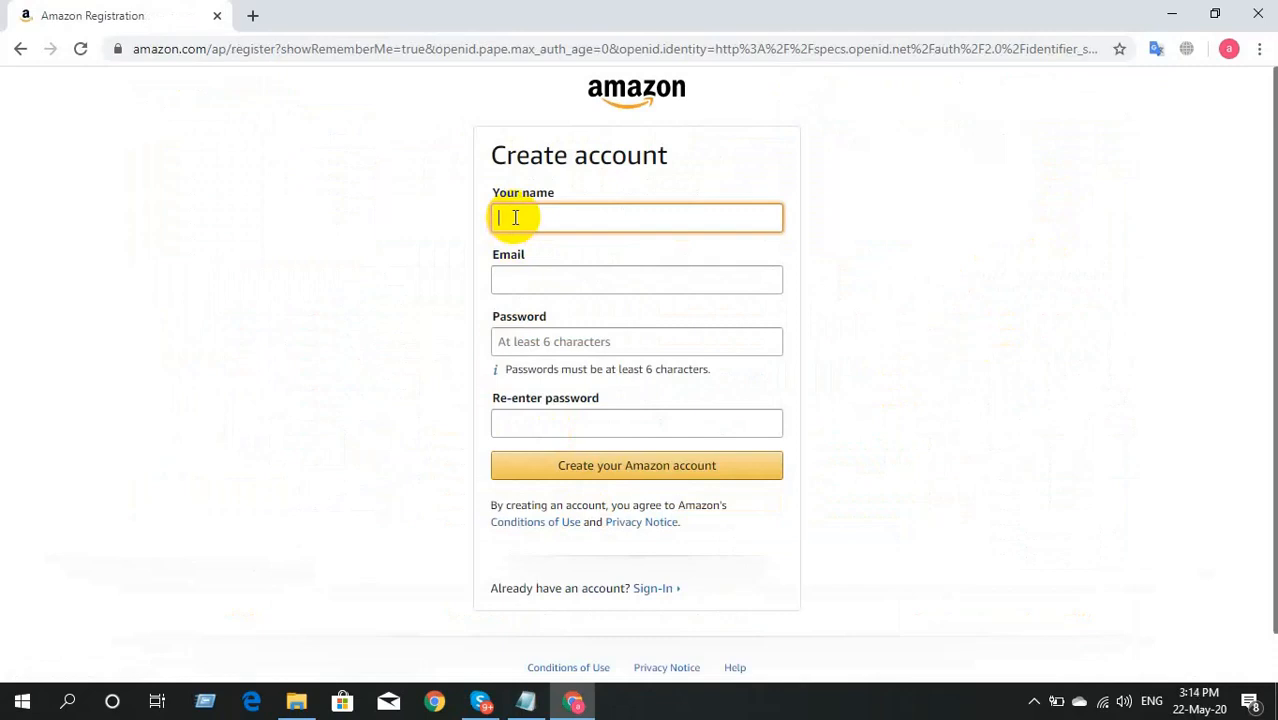
# Step: Enter the account holder's name and paste the email copied from the Google account panel
pyautogui.write('Akteruzzaman')
pyautogui.click(527, 281)
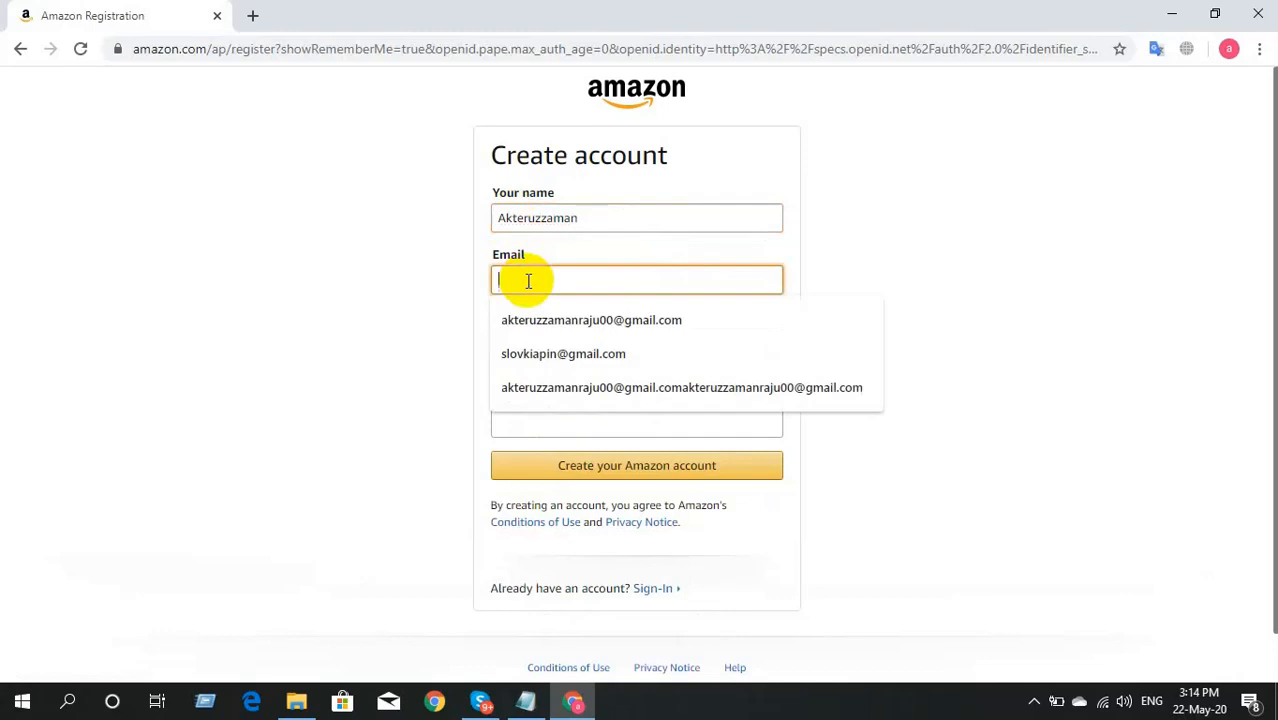
pyautogui.click(333, 252)
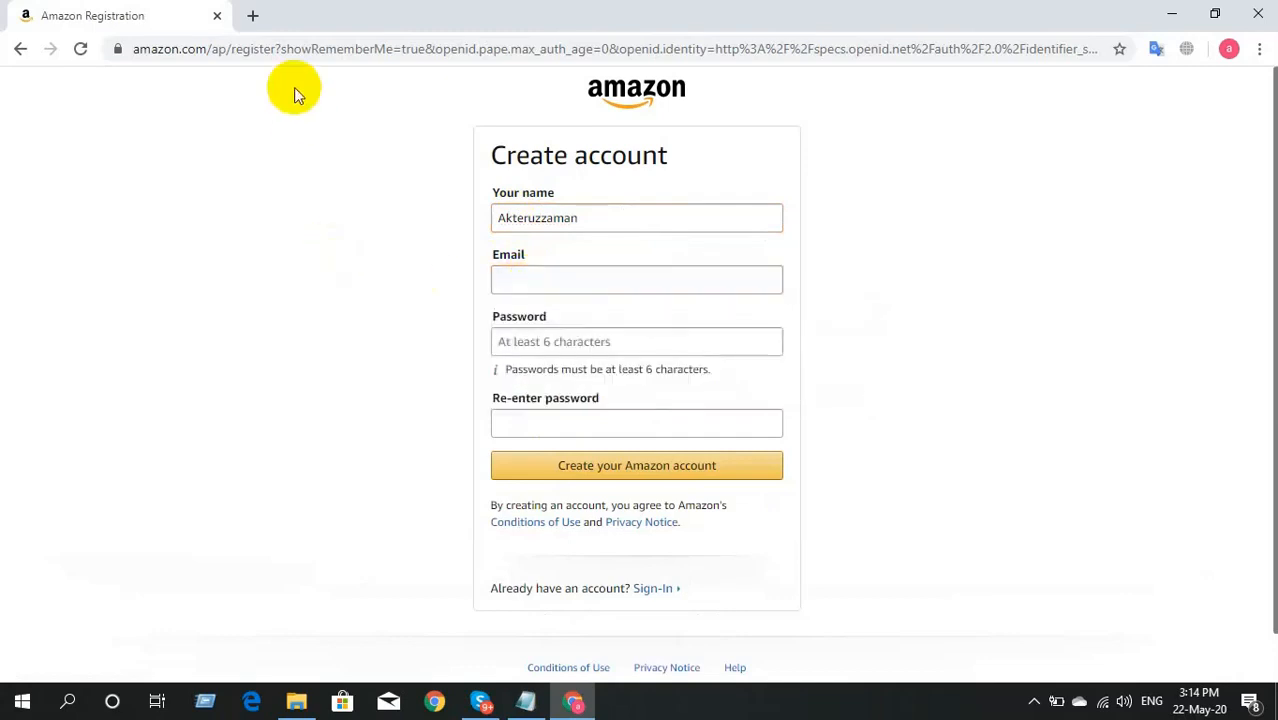
pyautogui.click(253, 18)
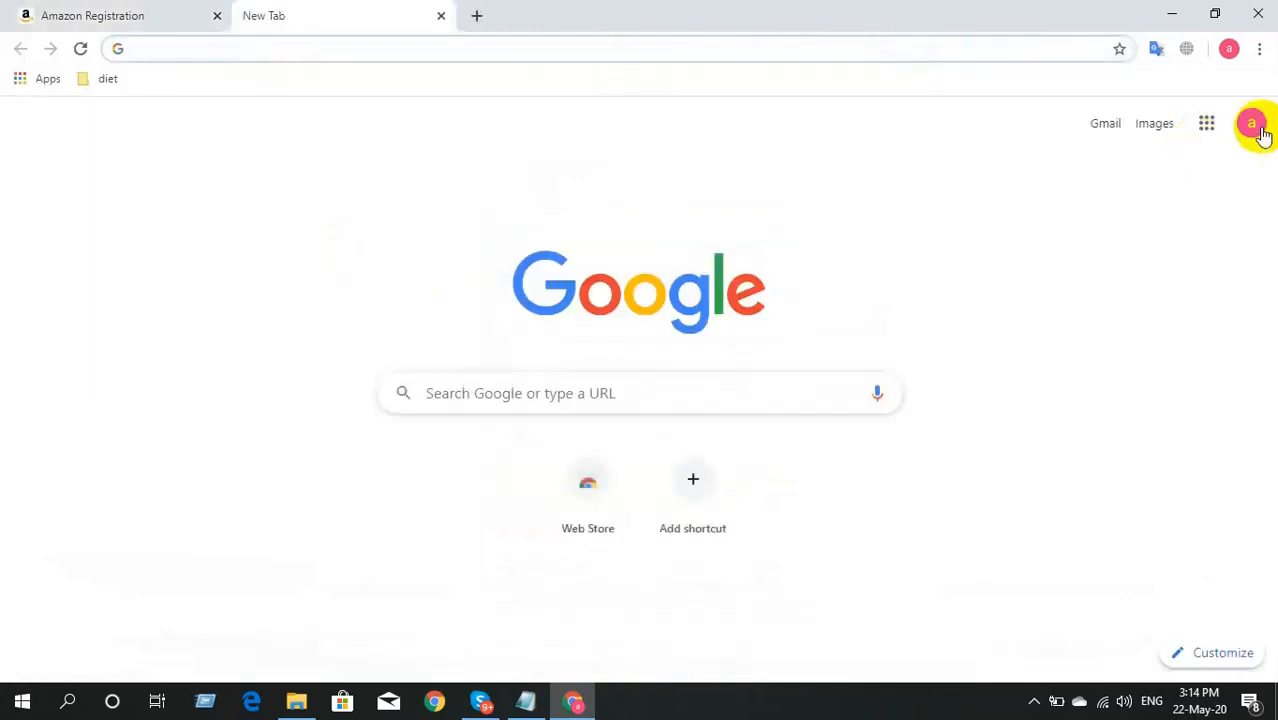
pyautogui.click(1258, 125)
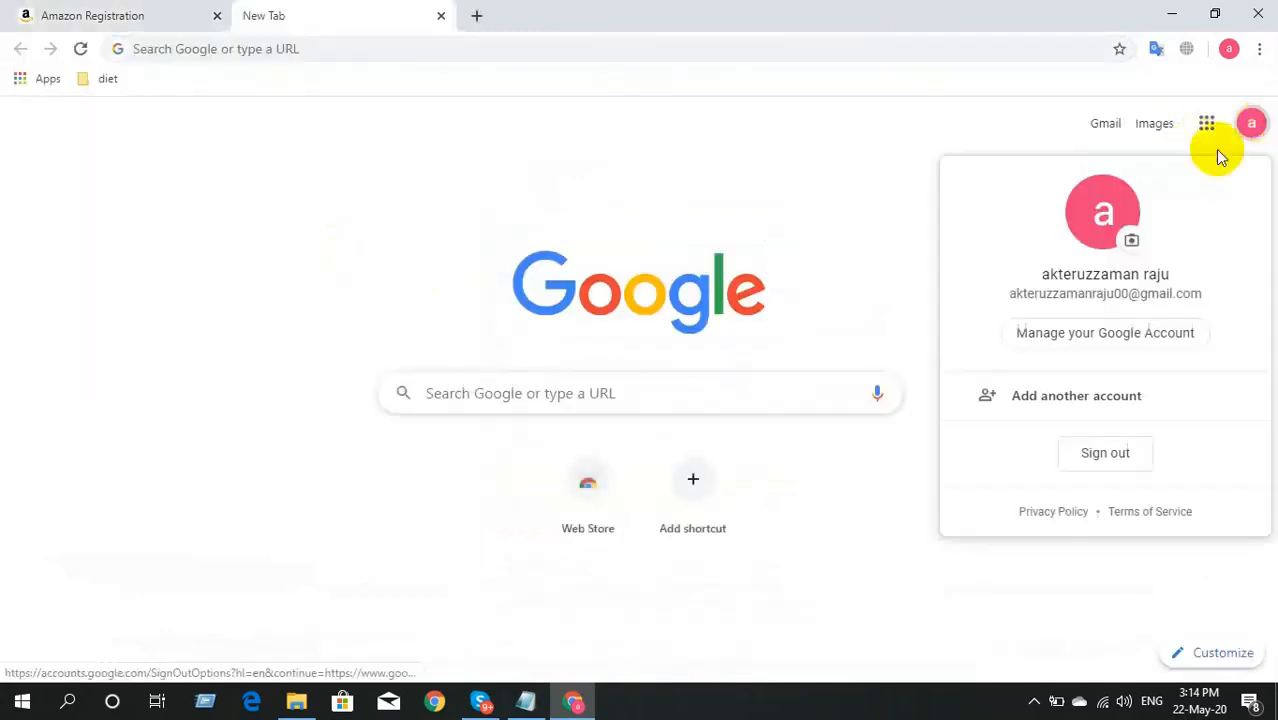
pyautogui.tripleClick(1115, 293)
pyautogui.rightClick(1113, 296)
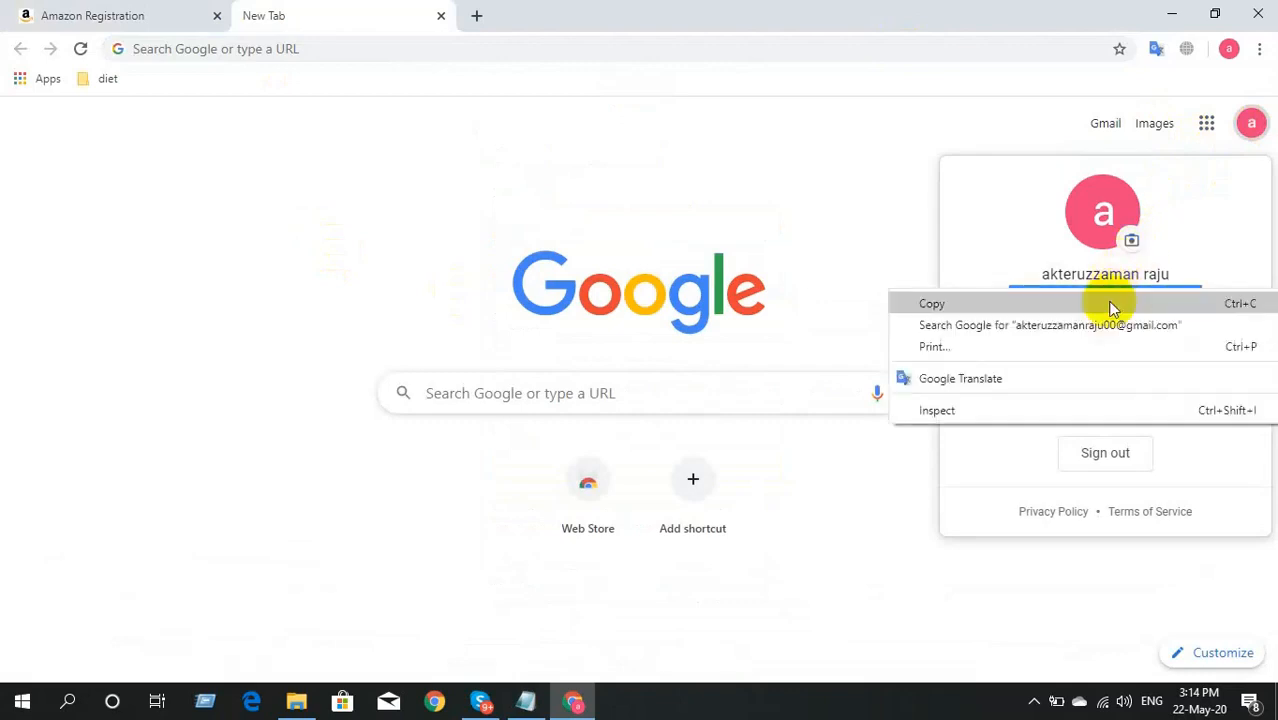
pyautogui.click(1112, 300)
pyautogui.click(92, 12)
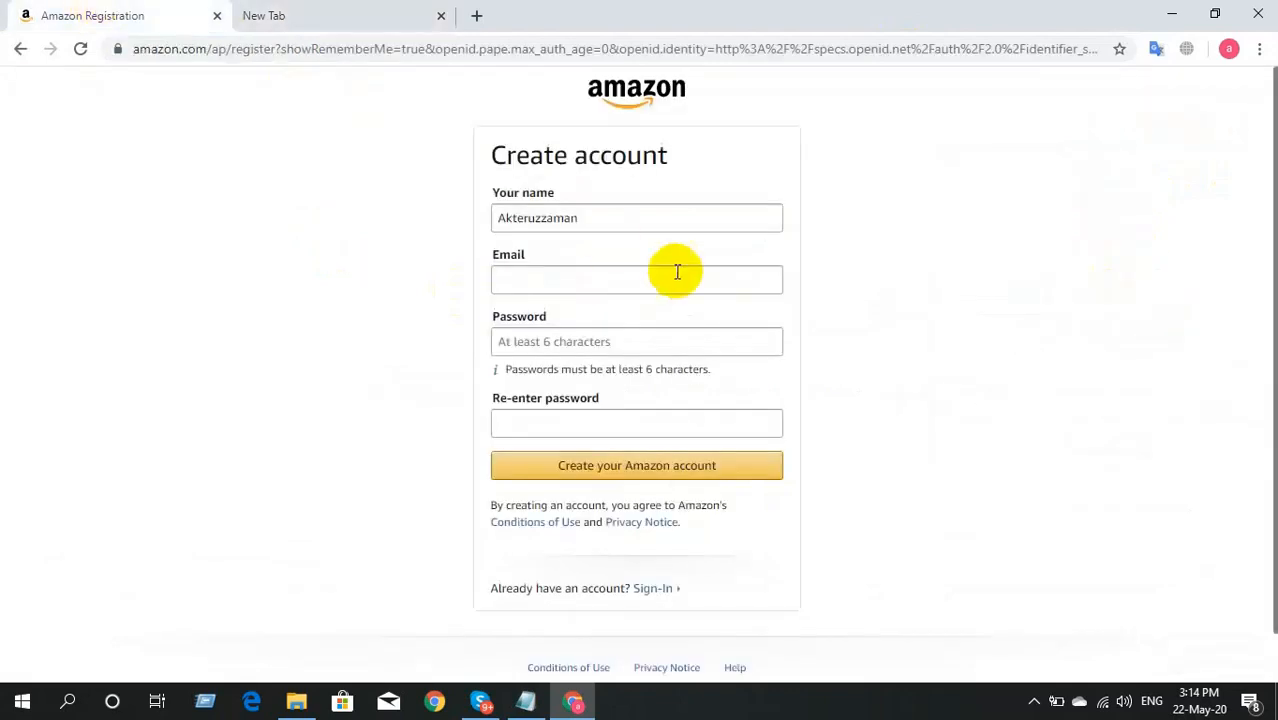
pyautogui.click(643, 284)
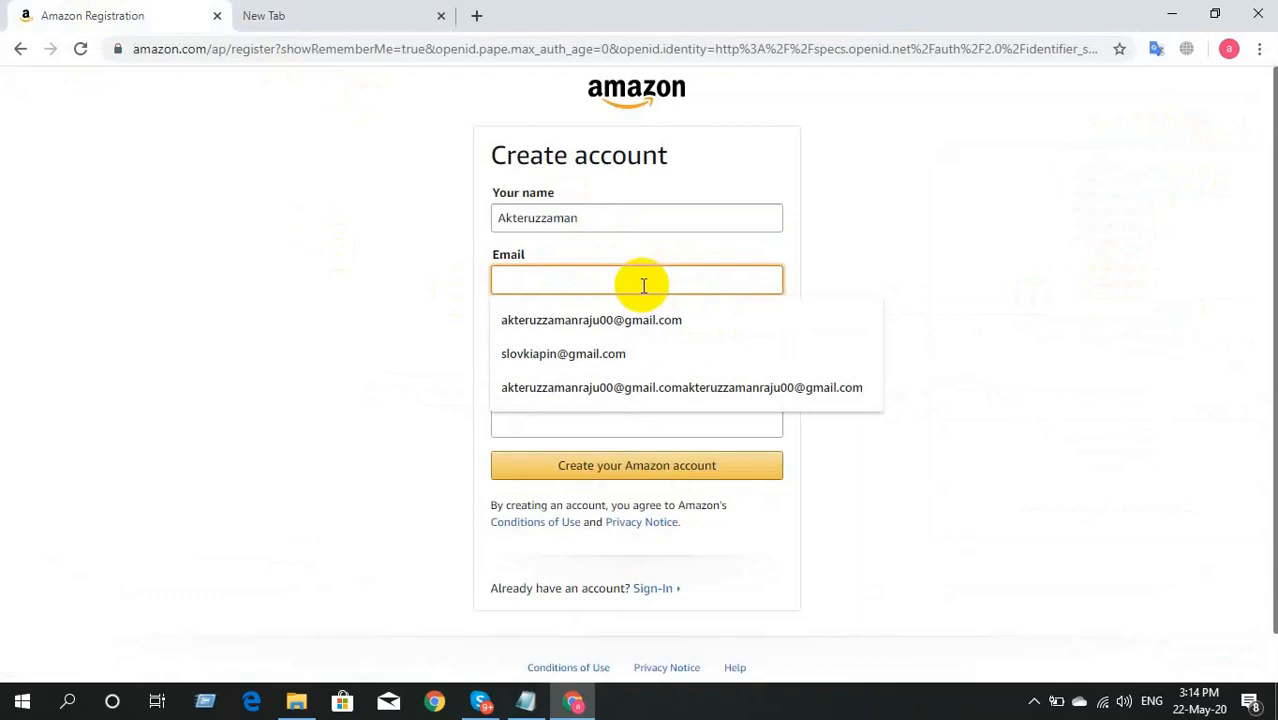
pyautogui.hotkey('ctrl', 'v')
# Step: Enter and confirm the account password, then submit the new Amazon account
pyautogui.click(310, 428)
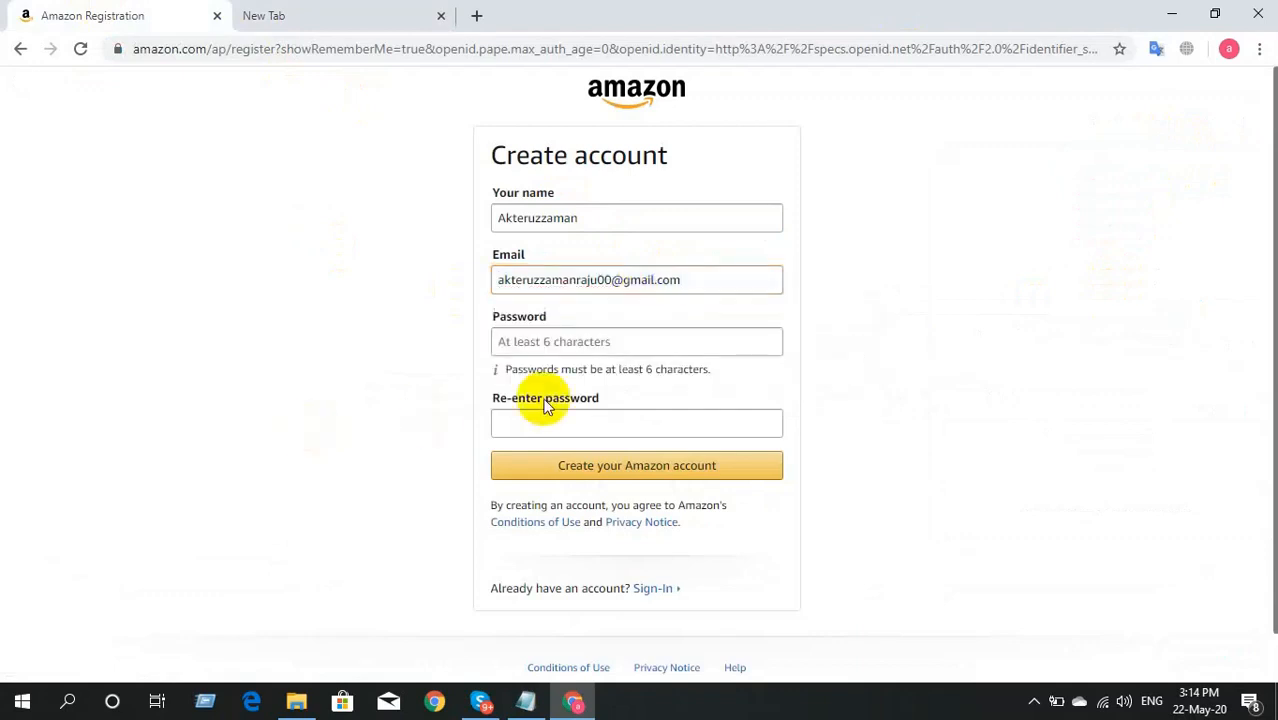
pyautogui.click(619, 343)
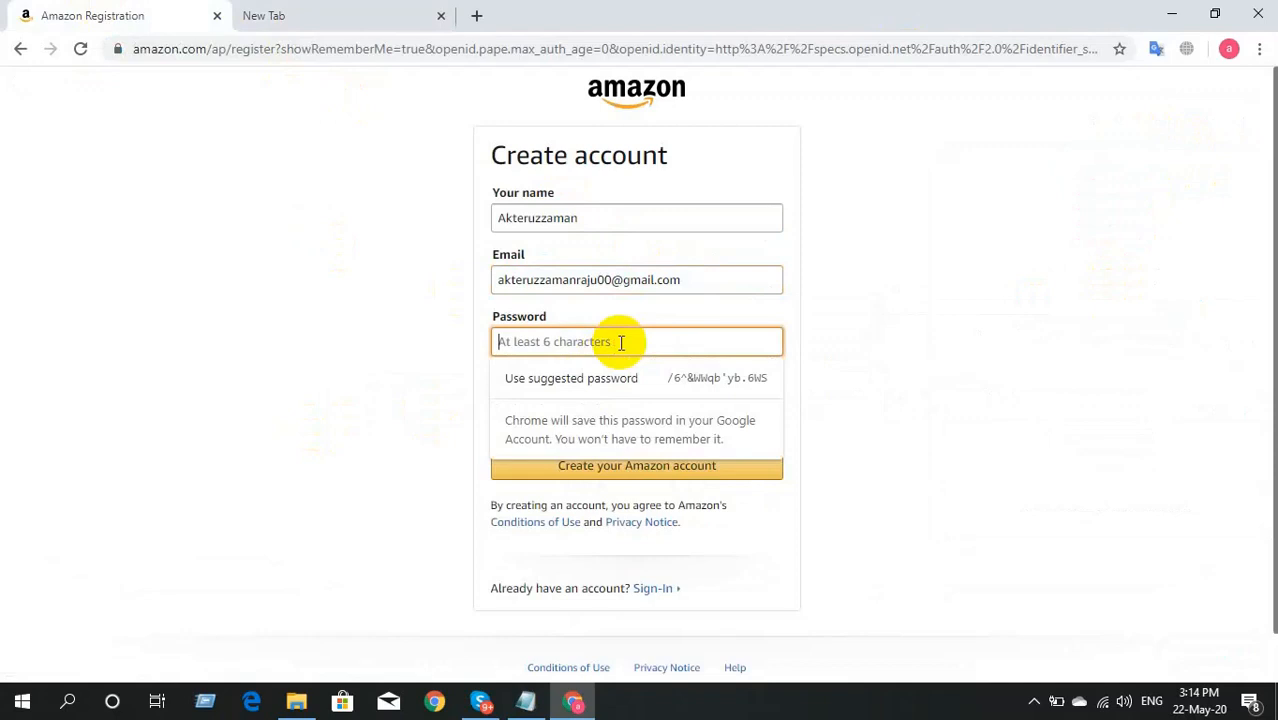
pyautogui.write('**********')
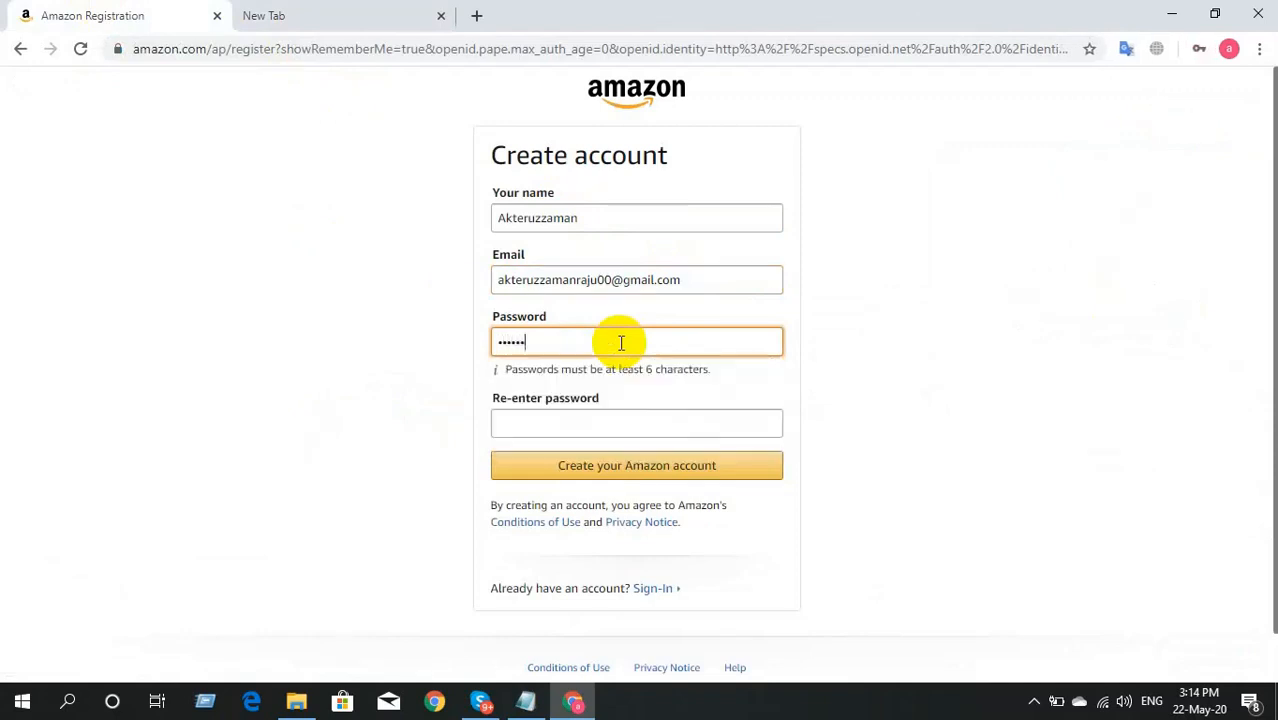
pyautogui.click(603, 423)
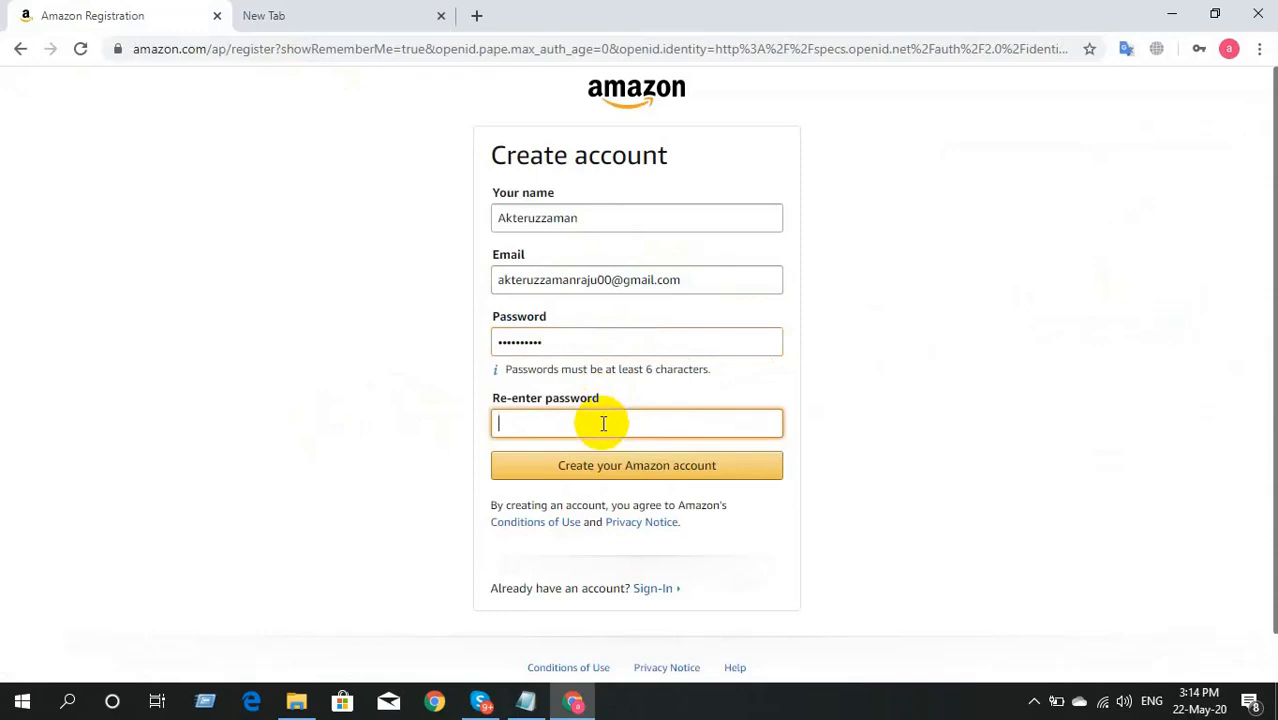
pyautogui.write('**********')
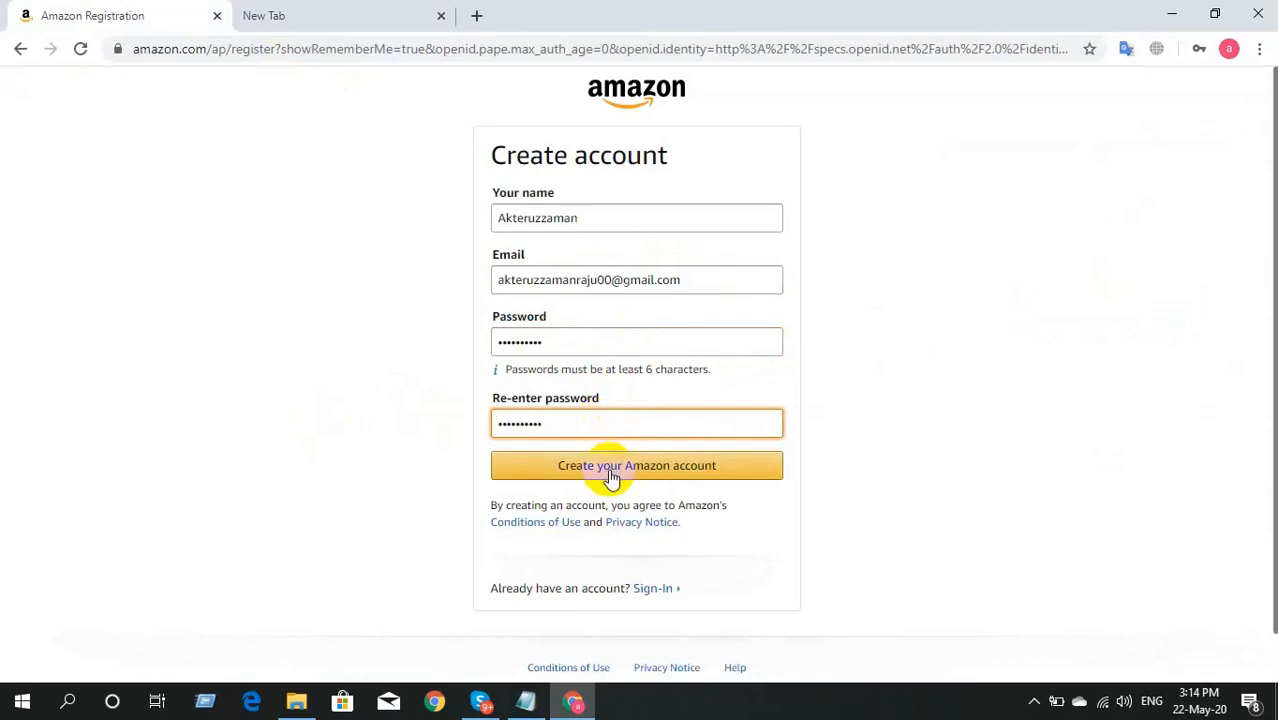
pyautogui.click(598, 472)
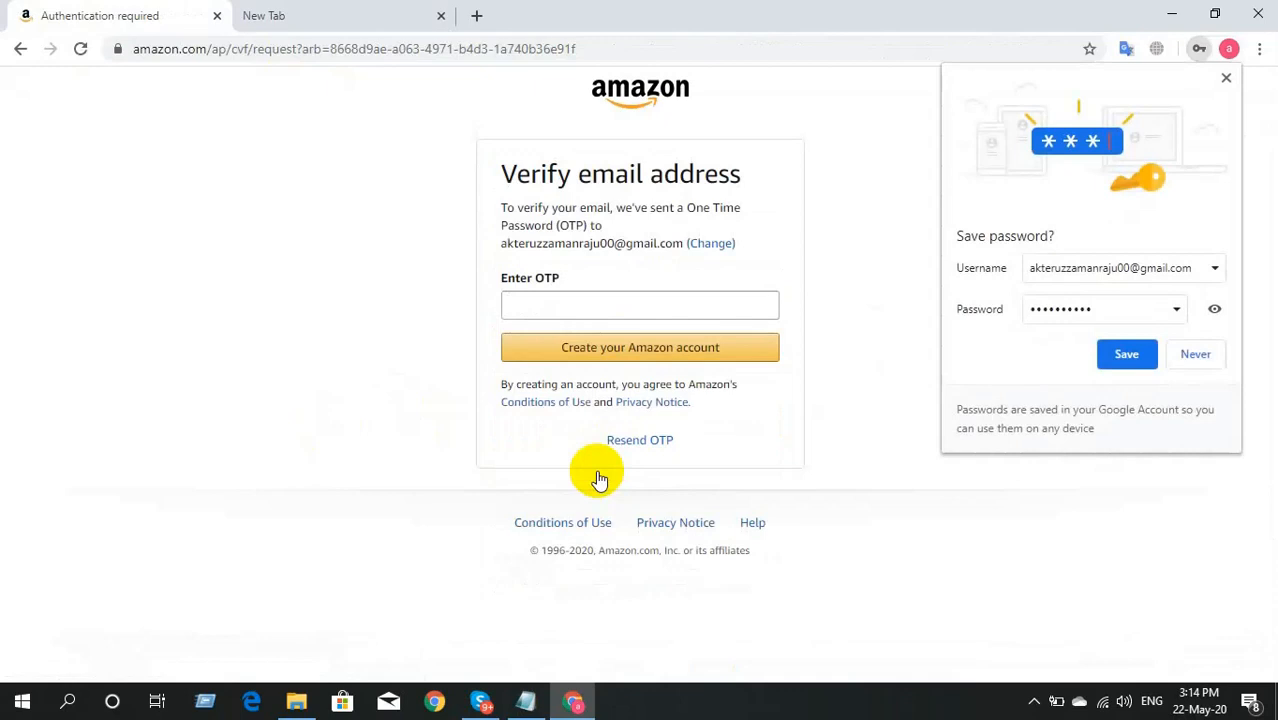
pyautogui.click(1195, 356)
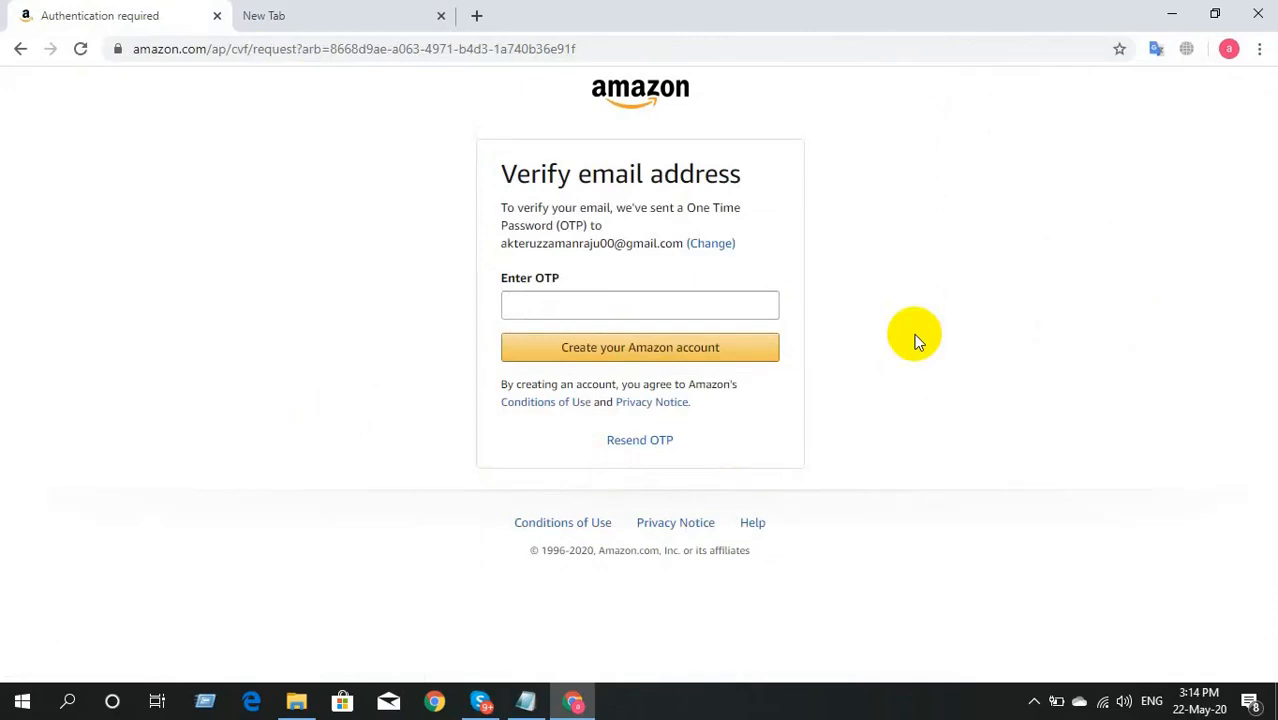
pyautogui.click(342, 12)
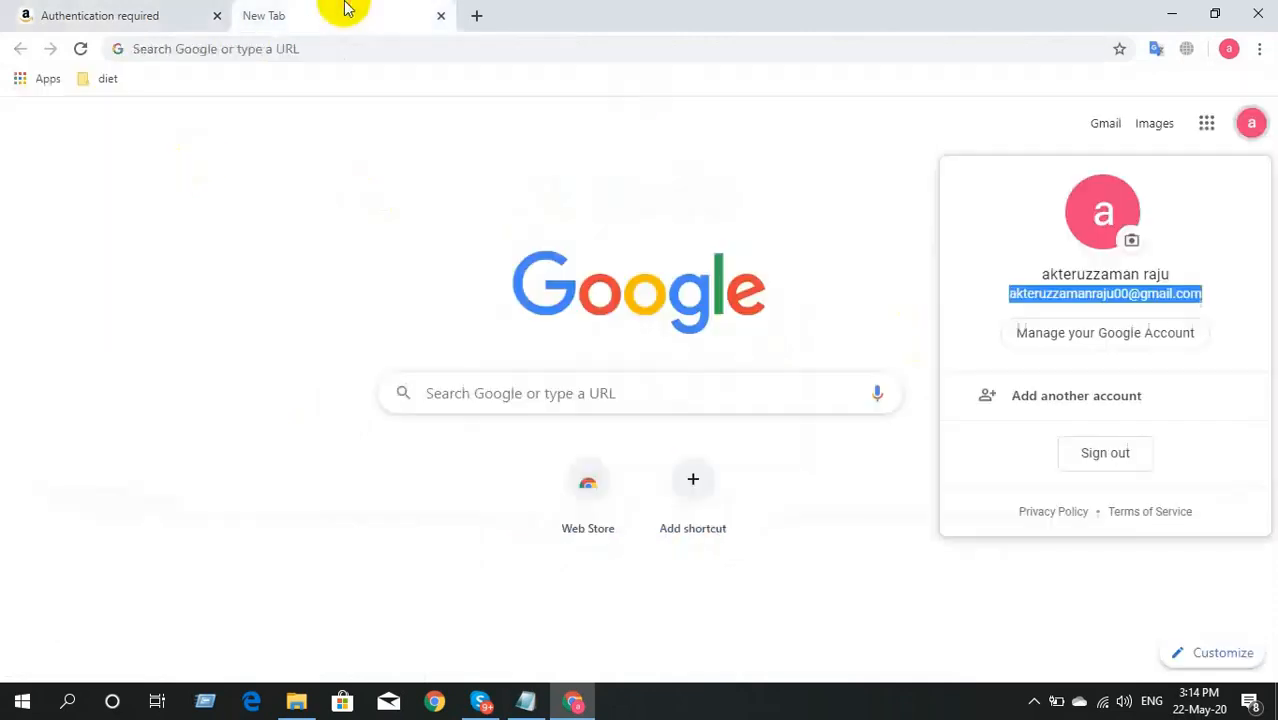
pyautogui.click(808, 98)
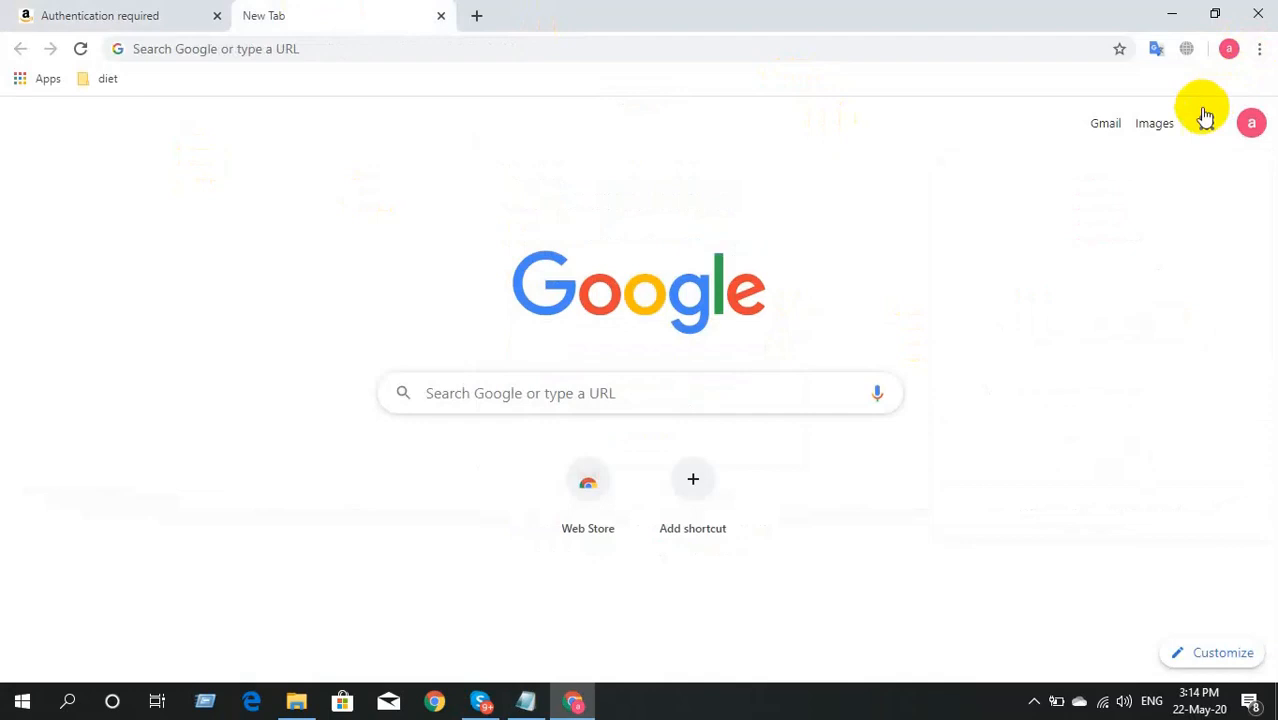
pyautogui.click(1105, 124)
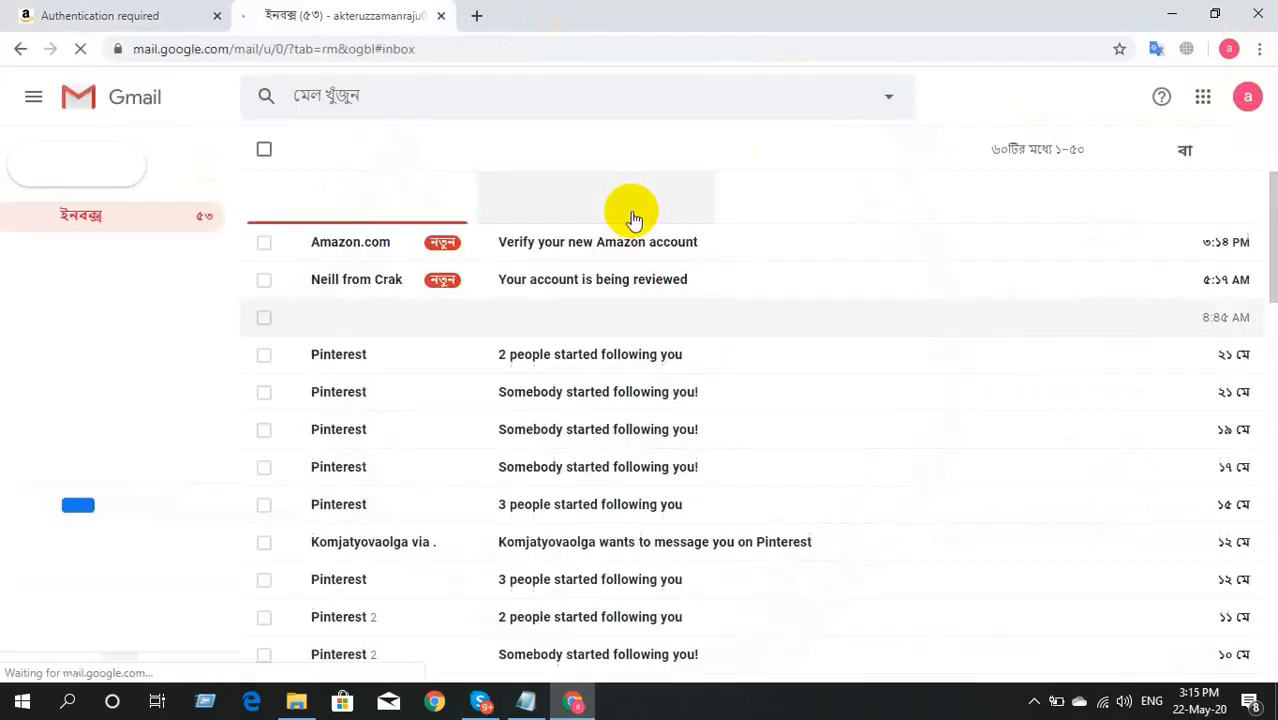
# Step: Copy the one-time code from the 'Verify your new Amazon account' email and return to Amazon
pyautogui.click(575, 243)
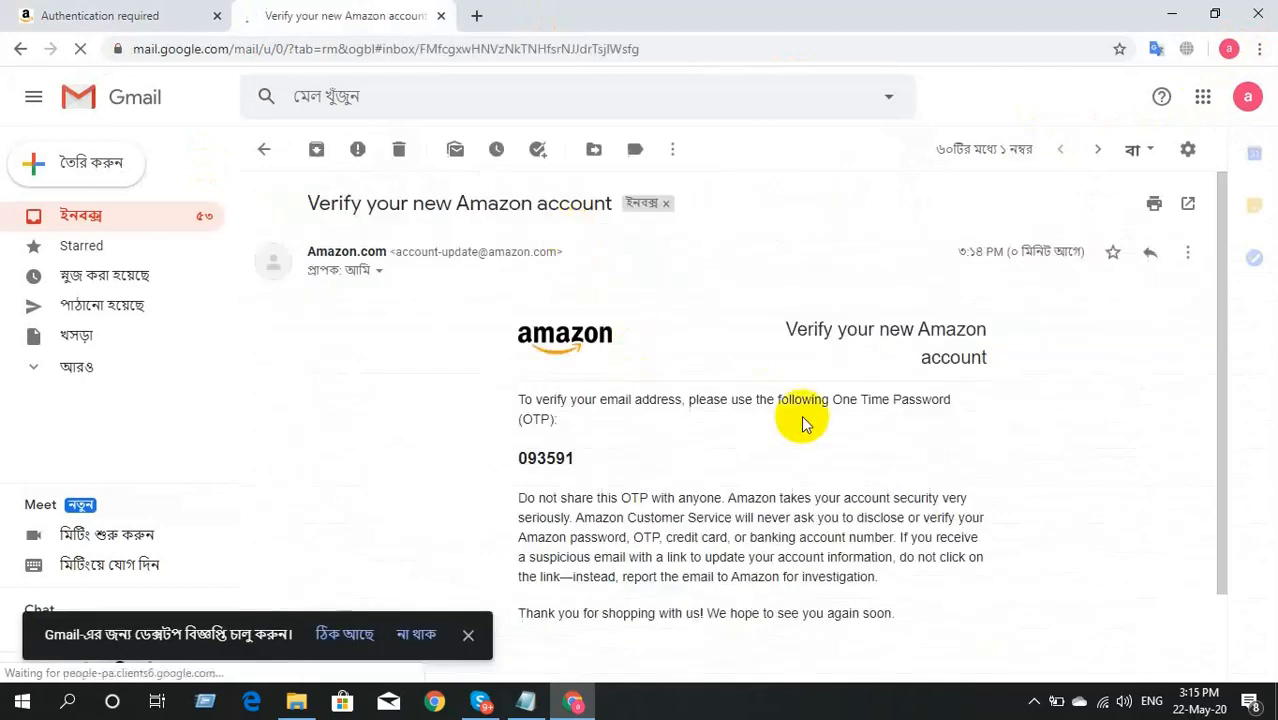
pyautogui.doubleClick(541, 458)
pyautogui.click(541, 460)
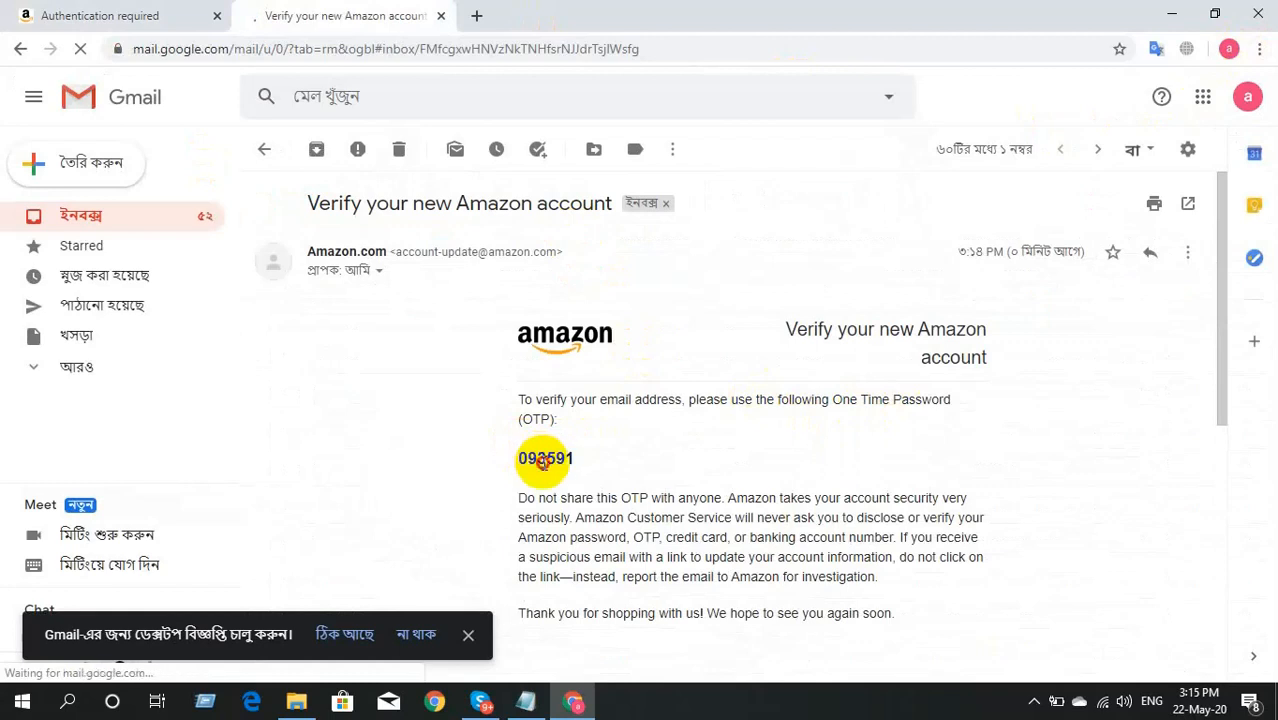
pyautogui.doubleClick(543, 461)
pyautogui.click(545, 461)
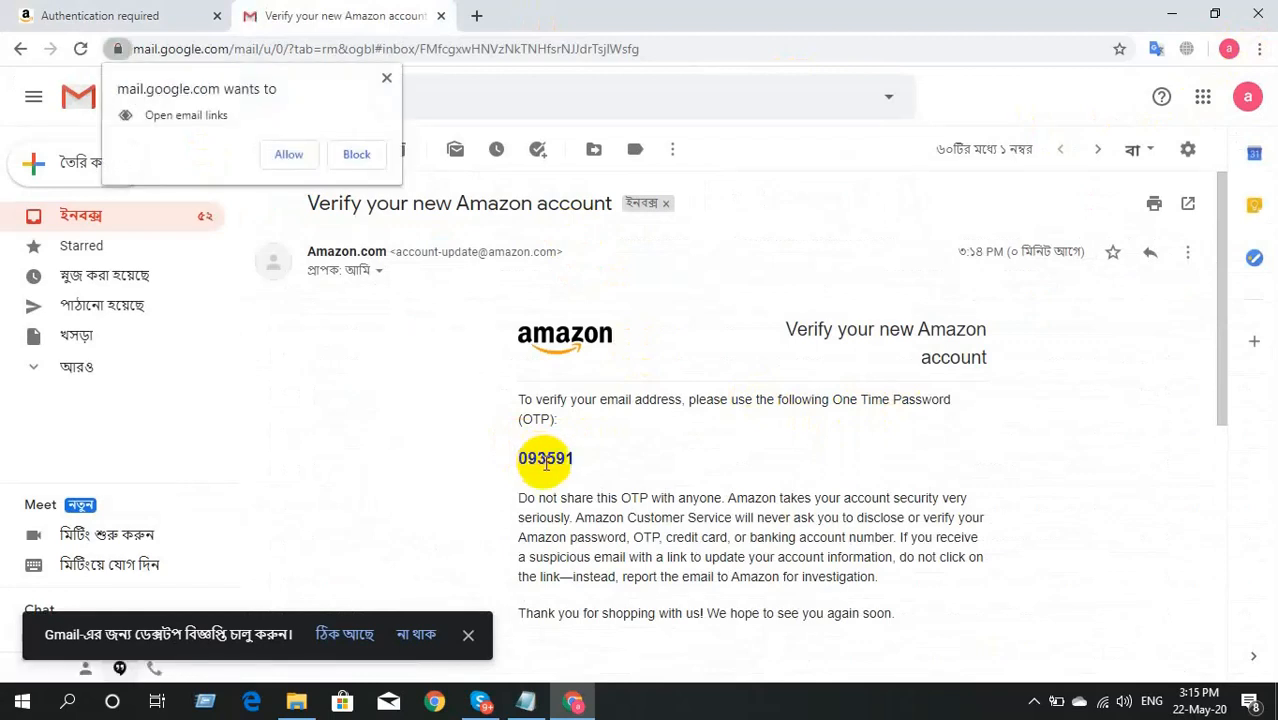
pyautogui.doubleClick(546, 461)
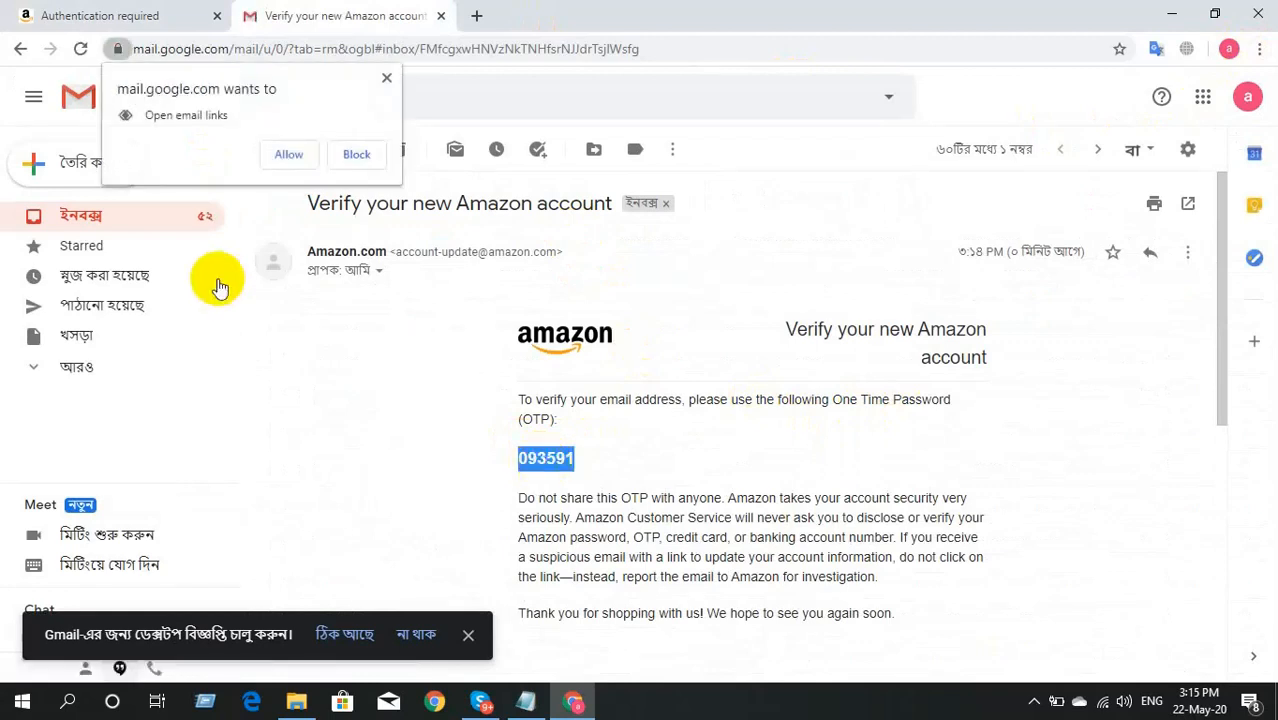
pyautogui.click(22, 14)
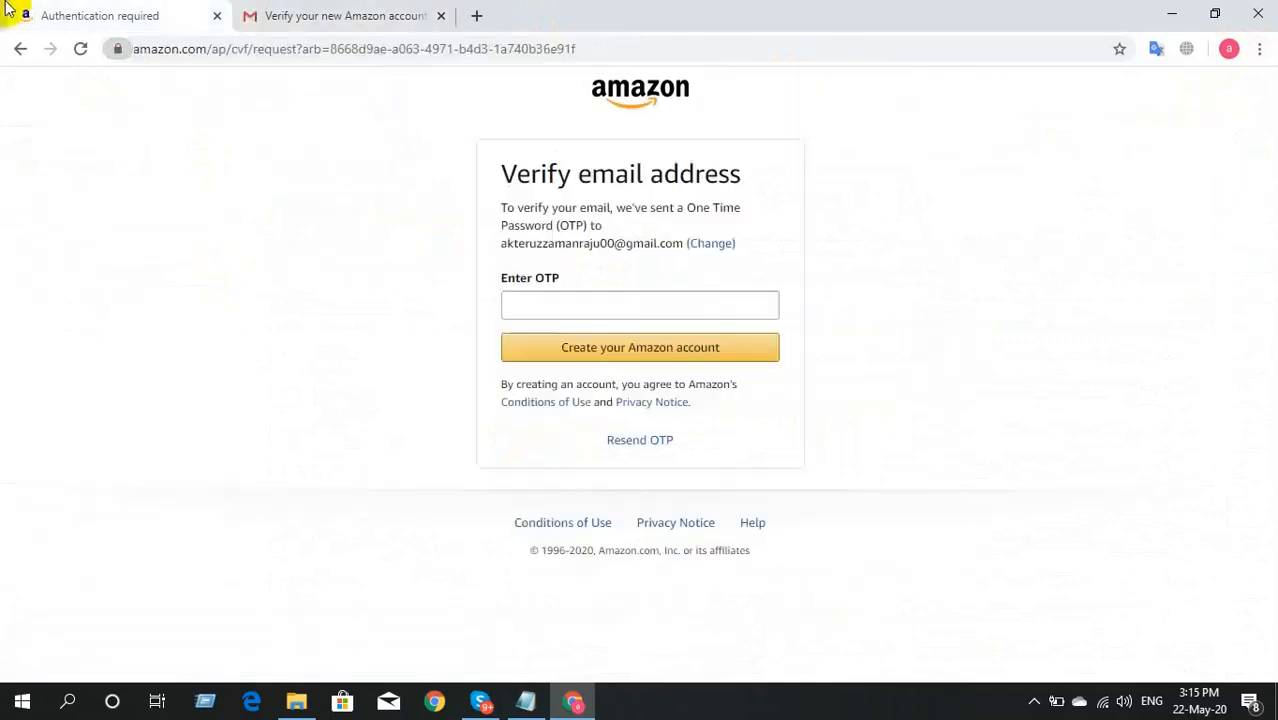
# Step: Paste the one-time code into the Enter OTP box and create the Amazon account
pyautogui.click(549, 302)
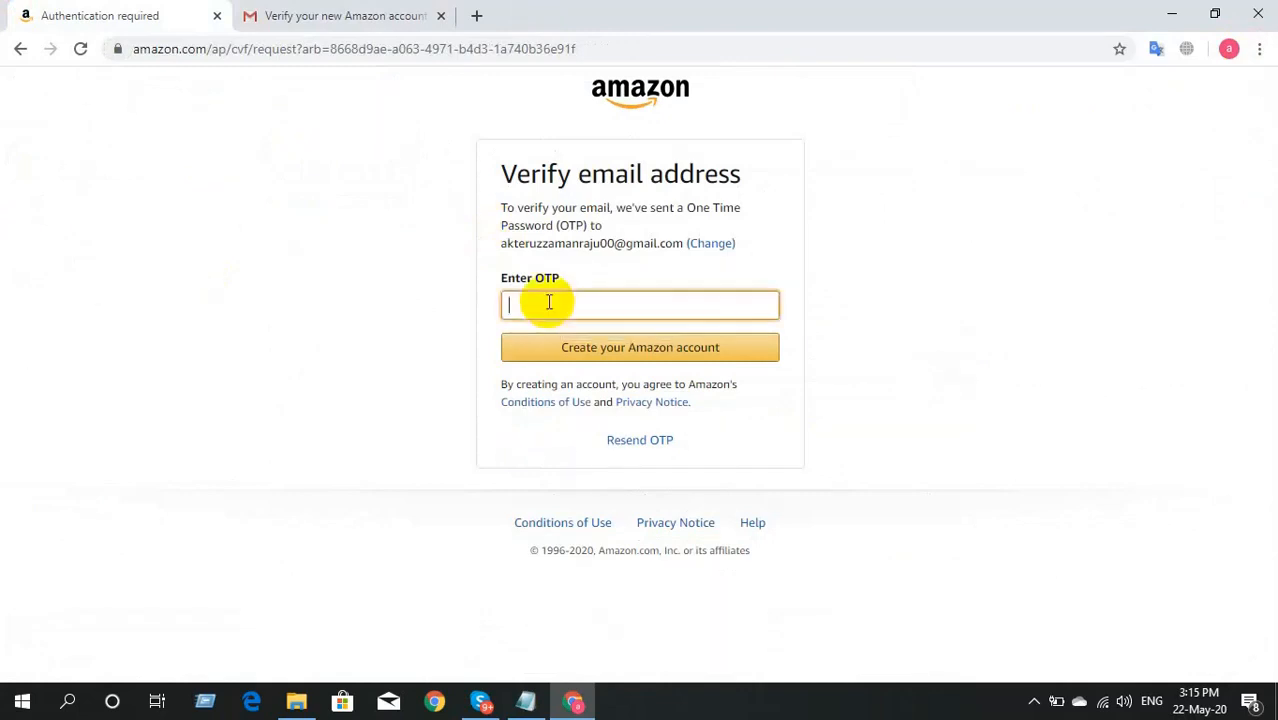
pyautogui.hotkey('ctrl', 'v')
pyautogui.click(613, 350)
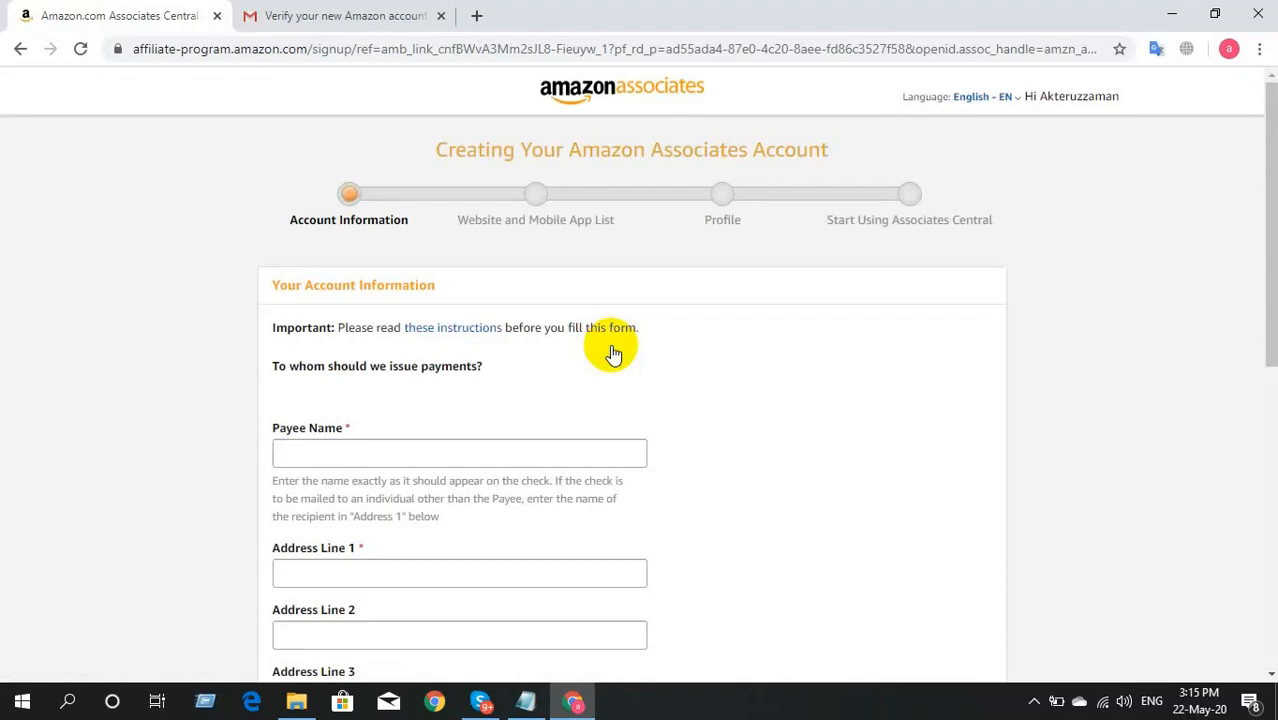
# Step: Enter the payee's name in the Payee Name box on the Account Information form
pyautogui.scroll(-1, 613, 354)
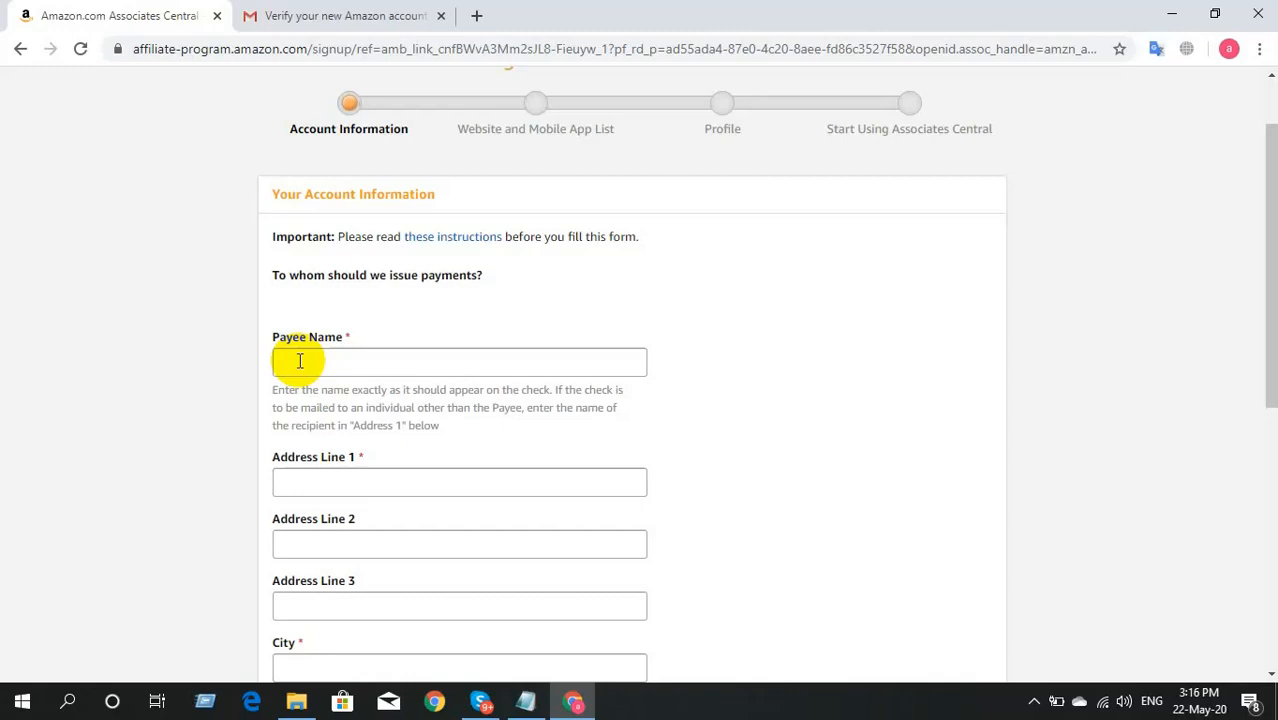
pyautogui.click(299, 361)
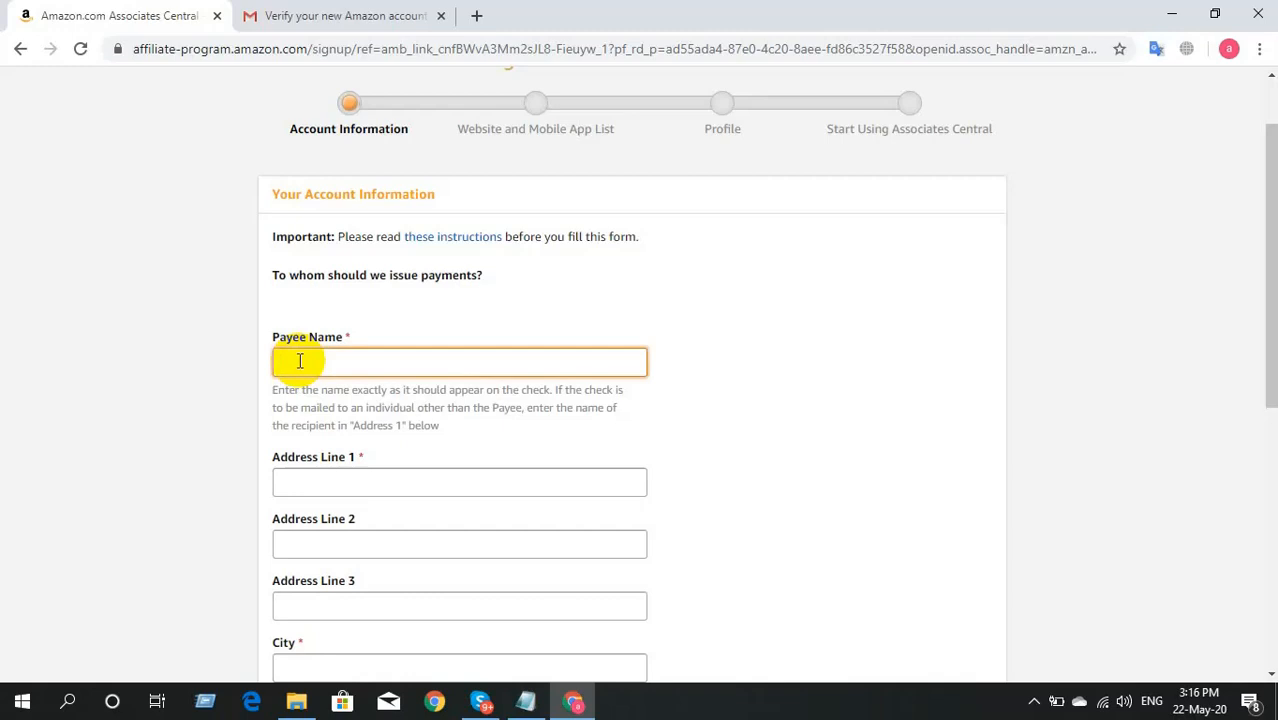
pyautogui.write('akteruzzaman')
pyautogui.click(130, 434)
pyautogui.scroll(-2, 130, 437)
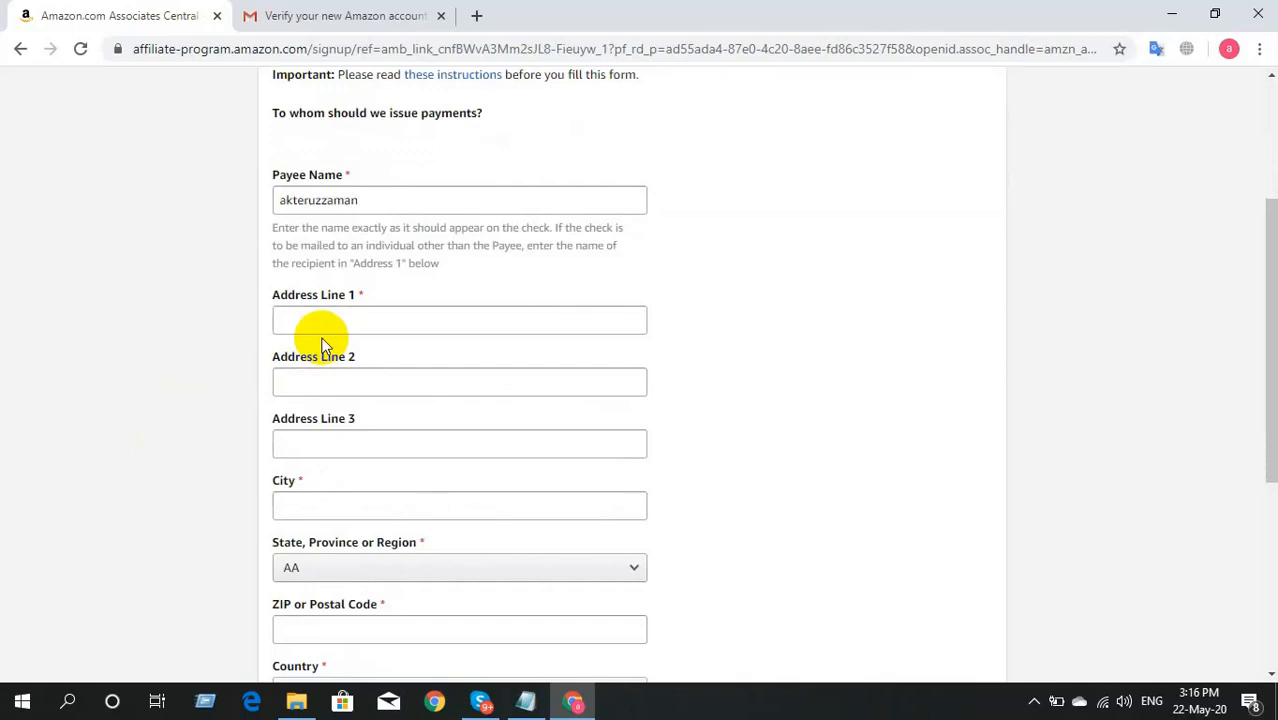
# Step: Fill in the payee's street address in Address Line 1 and the city
pyautogui.click(342, 314)
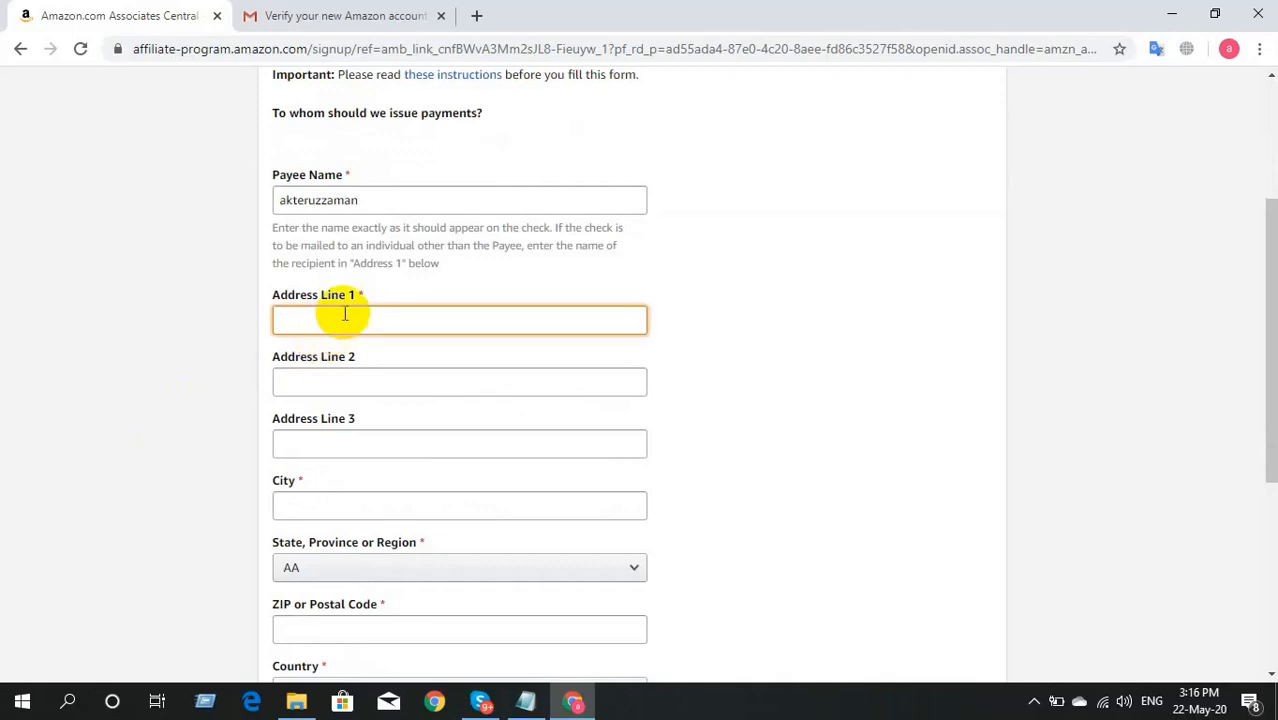
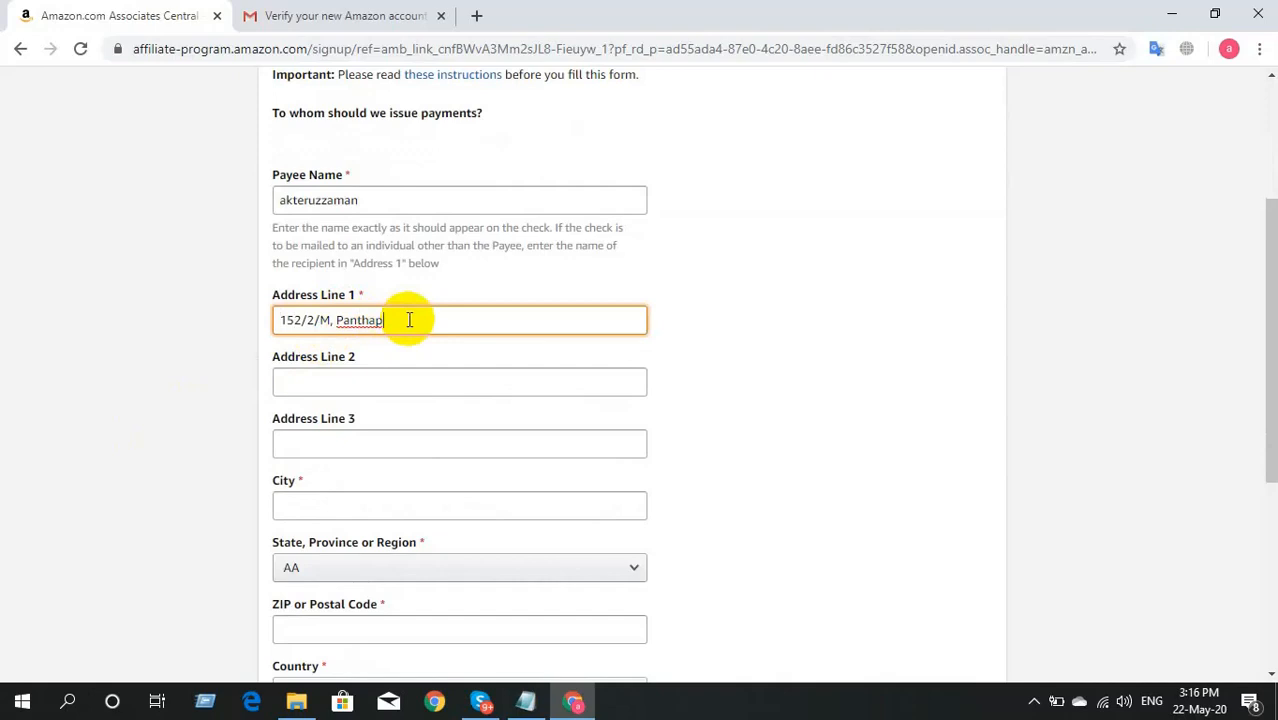
pyautogui.click(335, 507)
pyautogui.write('dhaka')
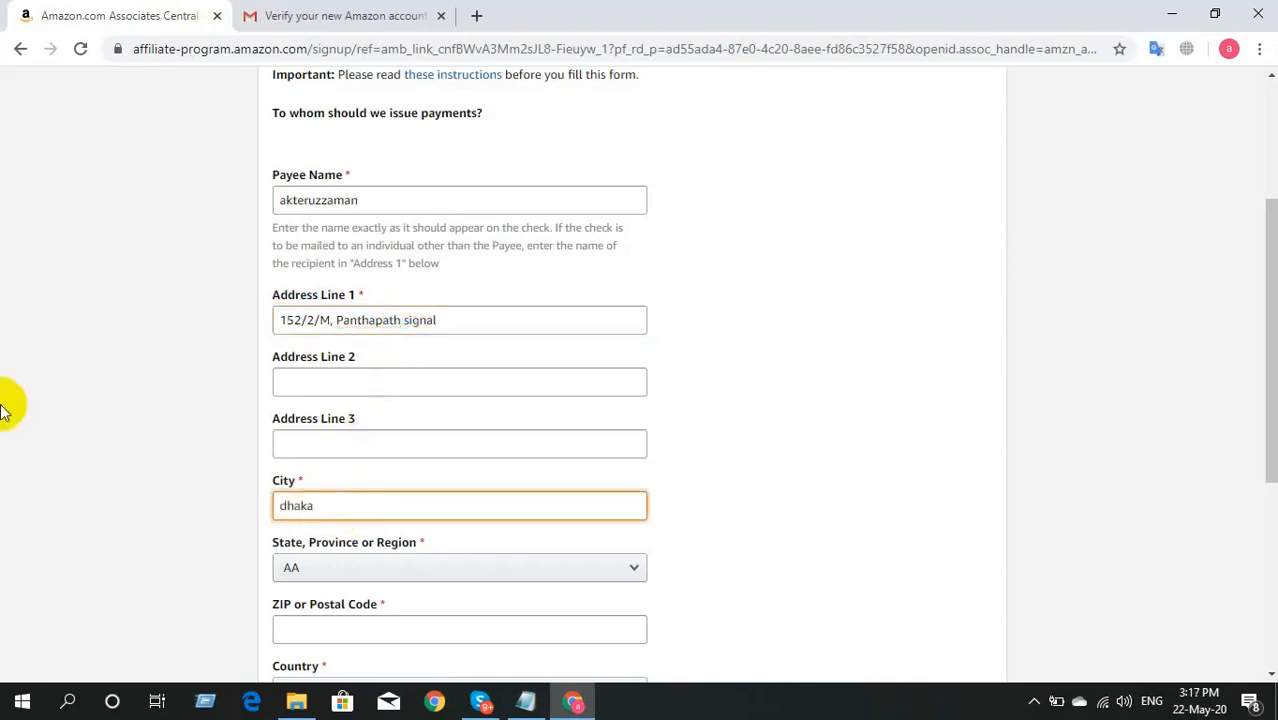
pyautogui.scroll(-1, 5, 408)
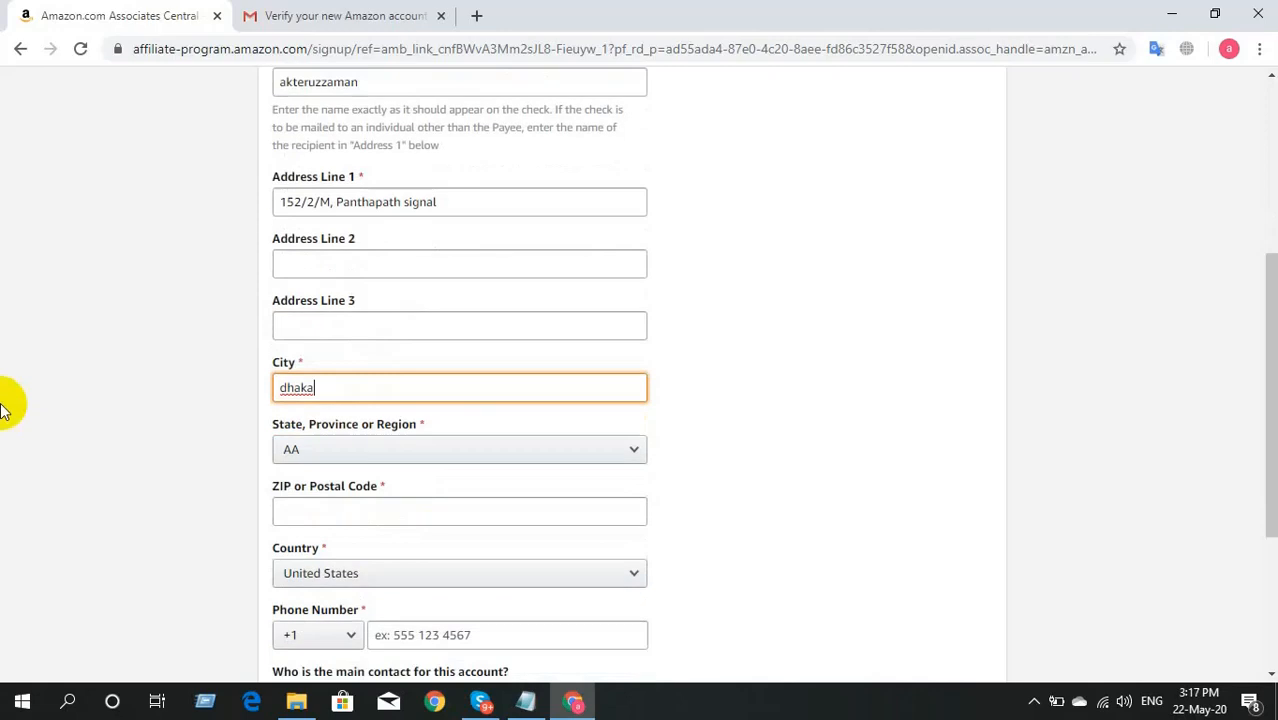
pyautogui.scroll(-1, 141, 398)
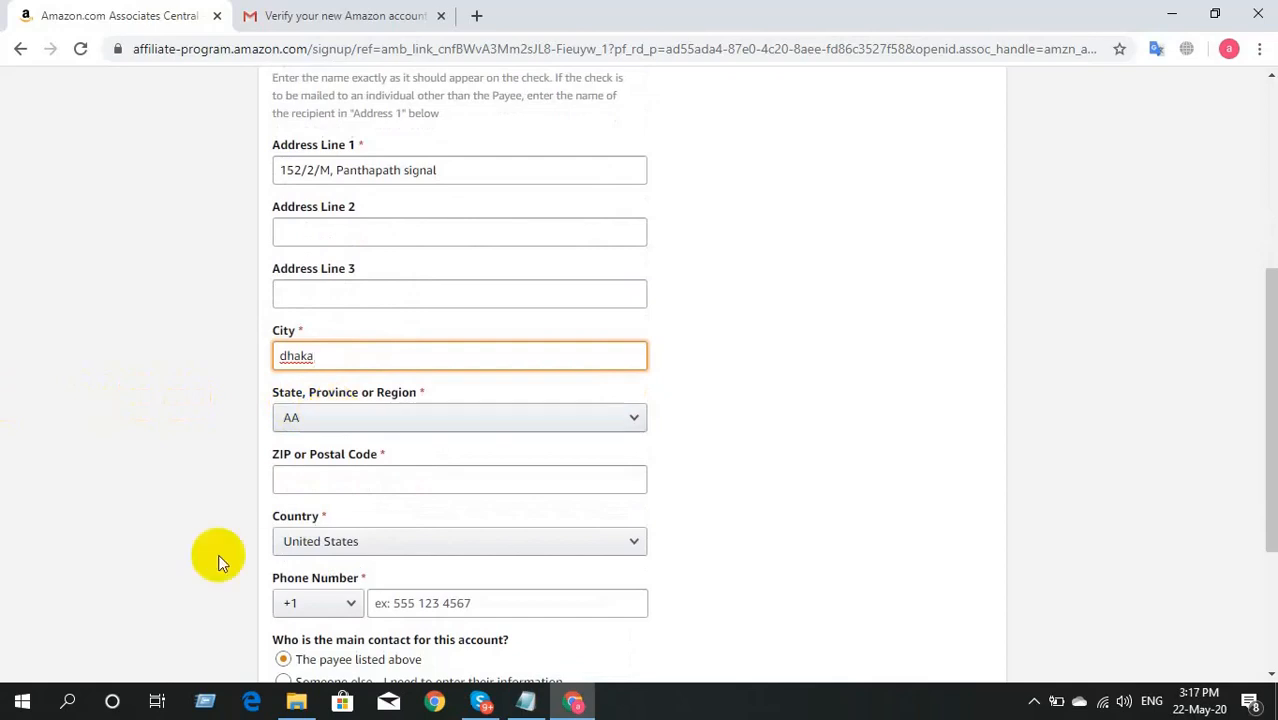
pyautogui.scroll(-1, 188, 525)
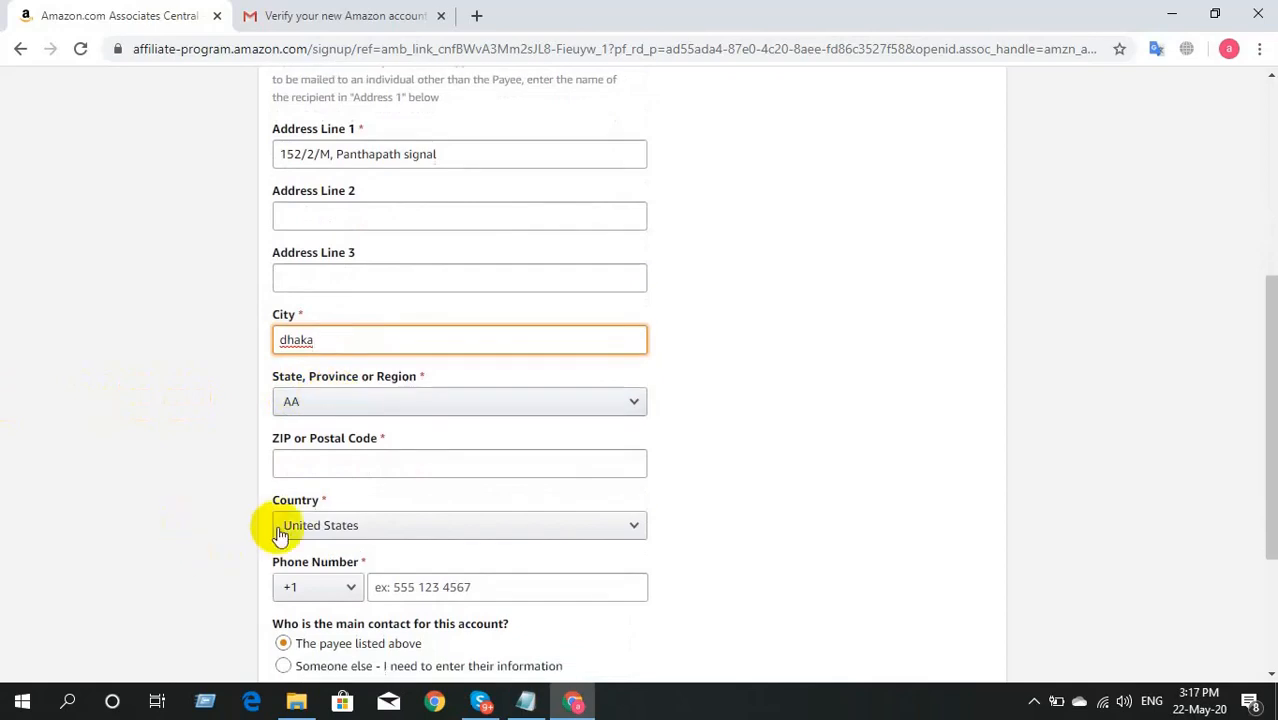
# Step: Set Country to Bangladesh and fill in the state/region and ZIP code
pyautogui.click(414, 533)
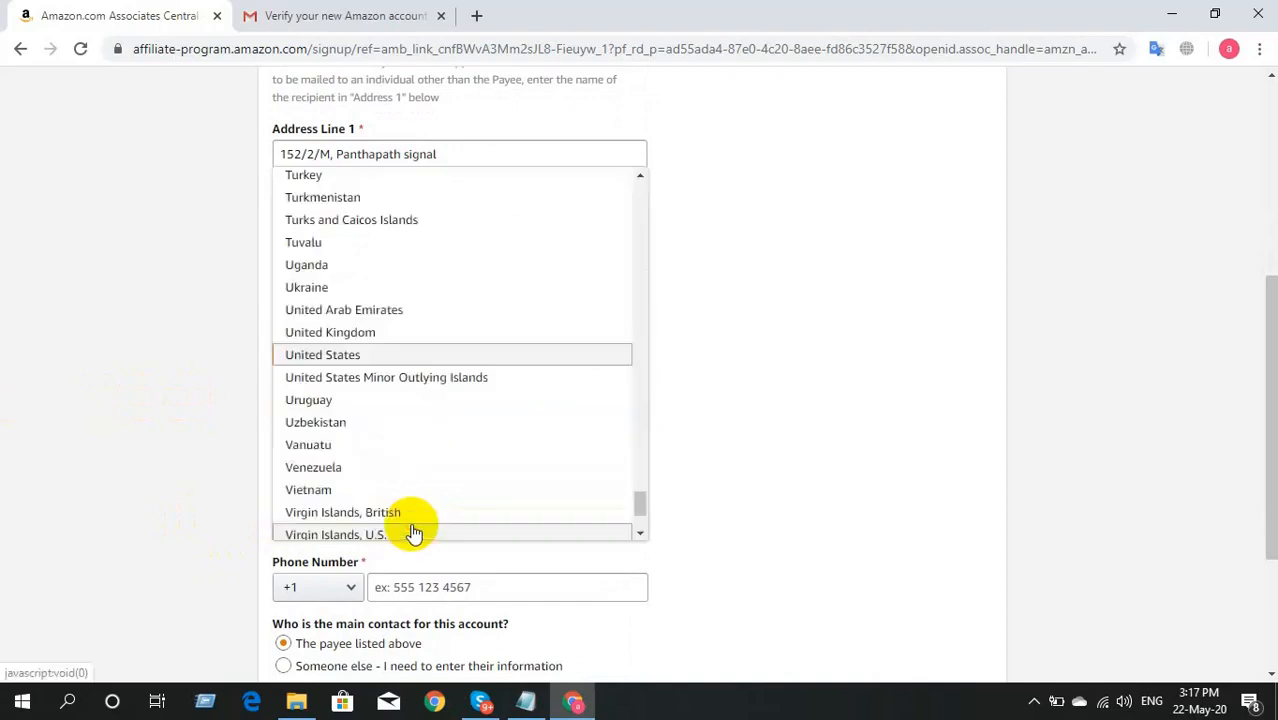
pyautogui.scroll(20, 437, 330)
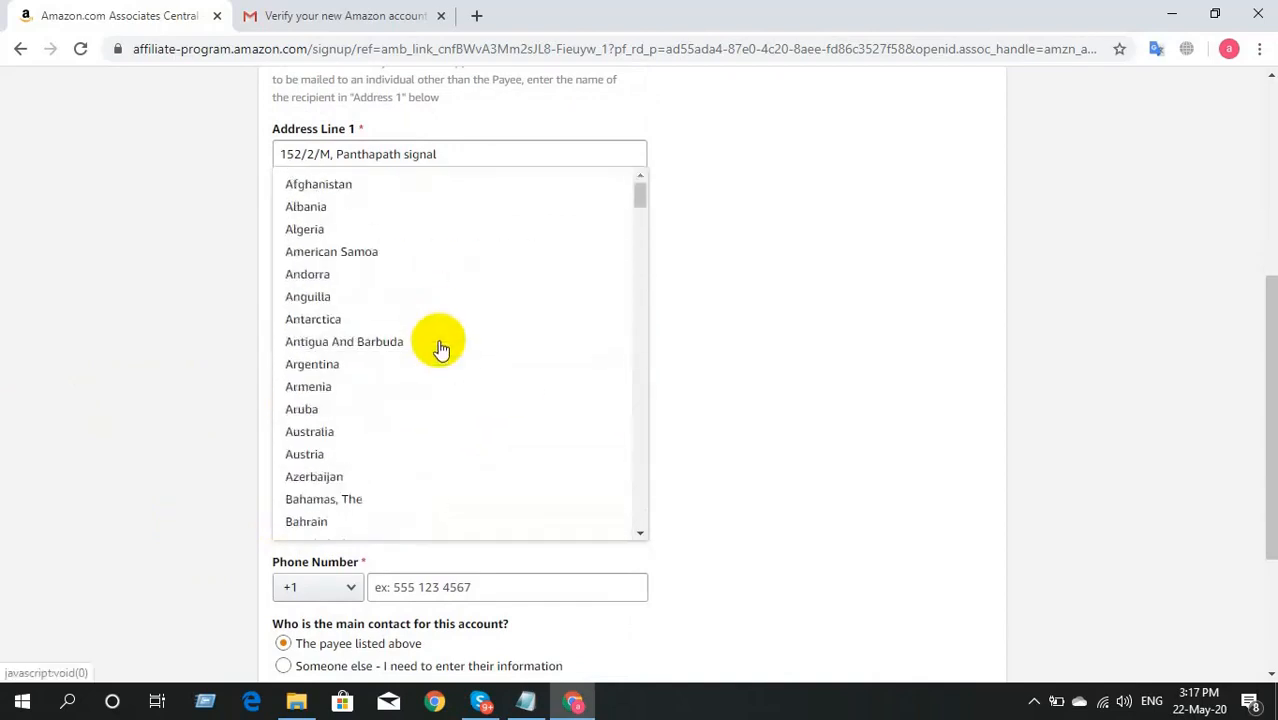
pyautogui.scroll(-2, 441, 347)
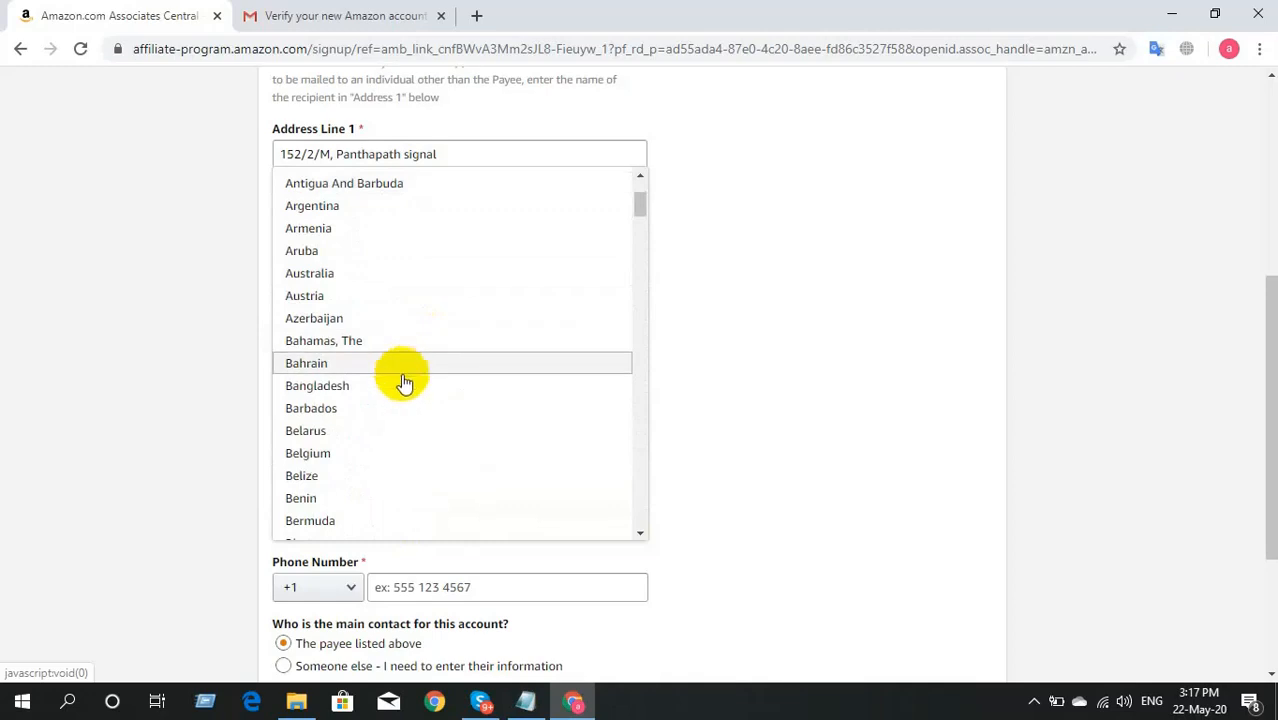
pyautogui.click(404, 386)
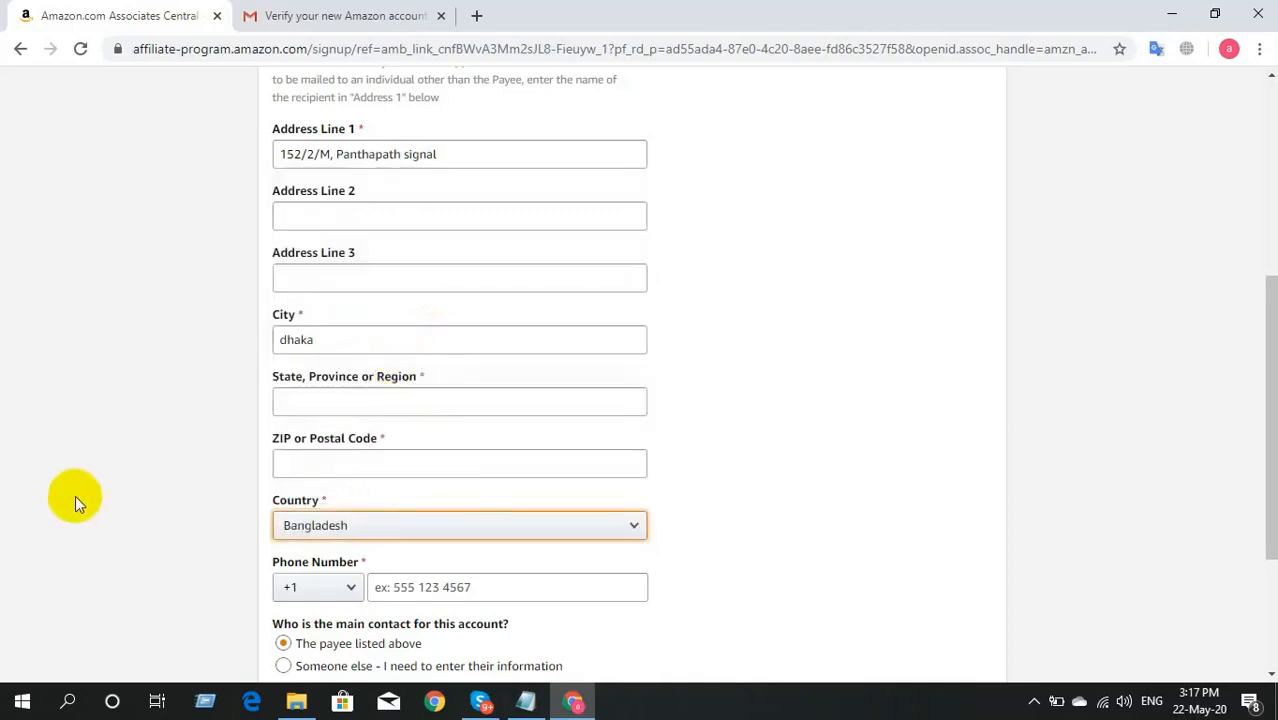
pyautogui.click(403, 393)
pyautogui.write('dhaka')
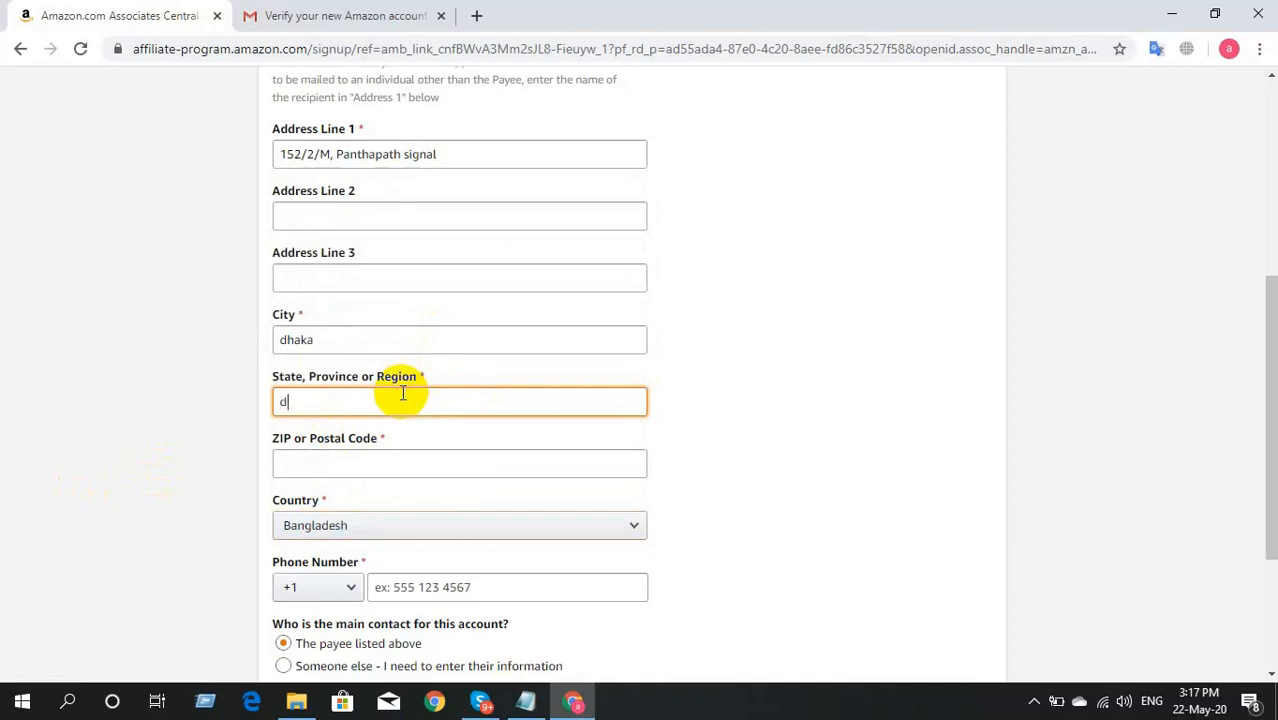
pyautogui.click(120, 490)
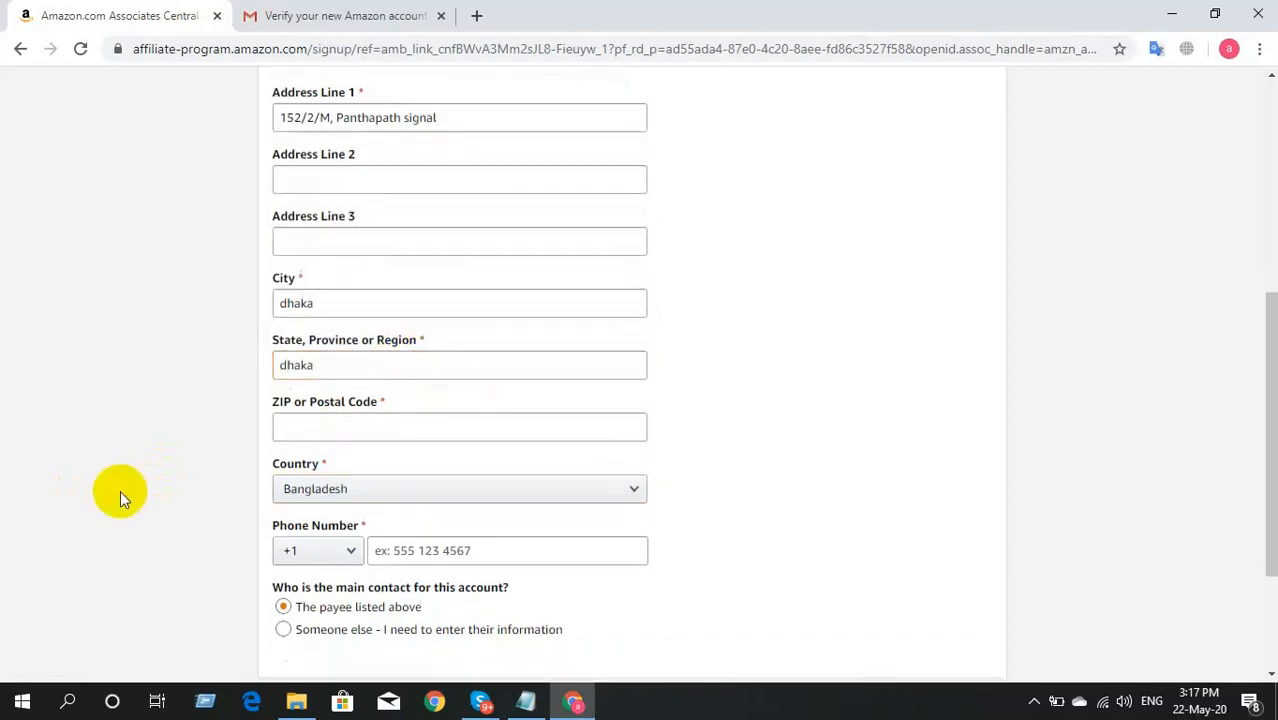
pyautogui.scroll(-1, 120, 490)
pyautogui.click(330, 381)
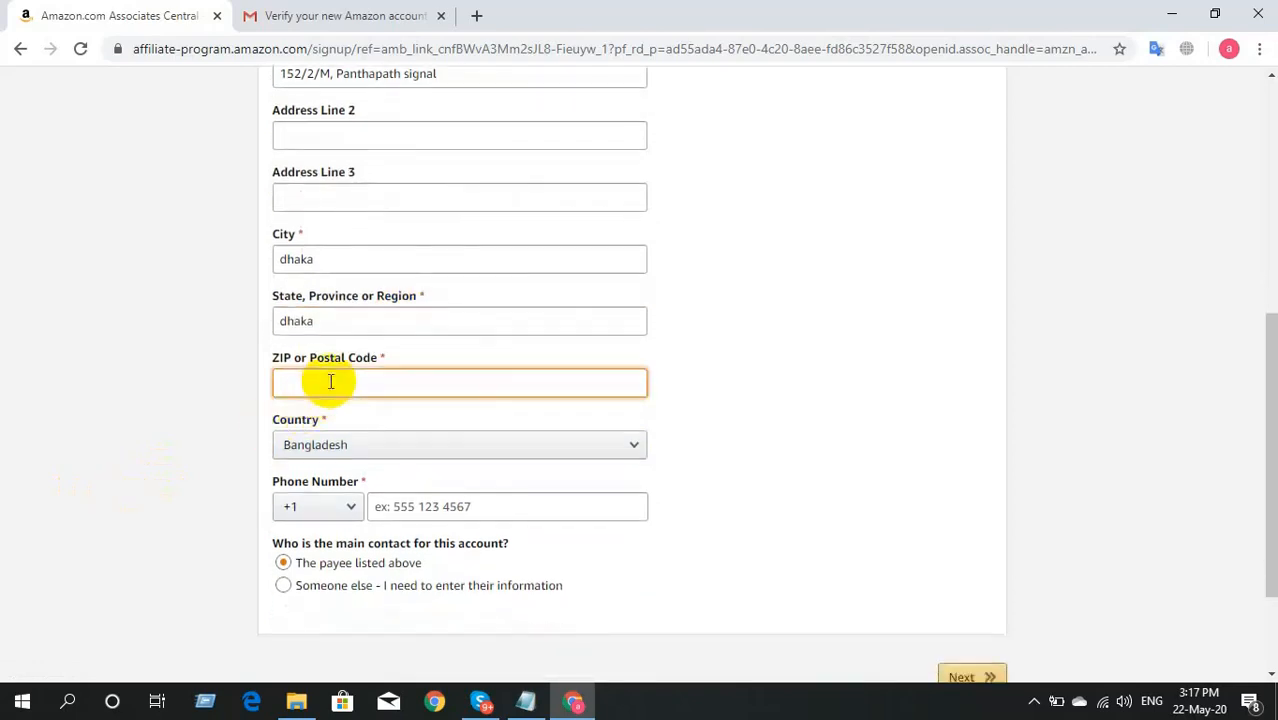
pyautogui.write('1205')
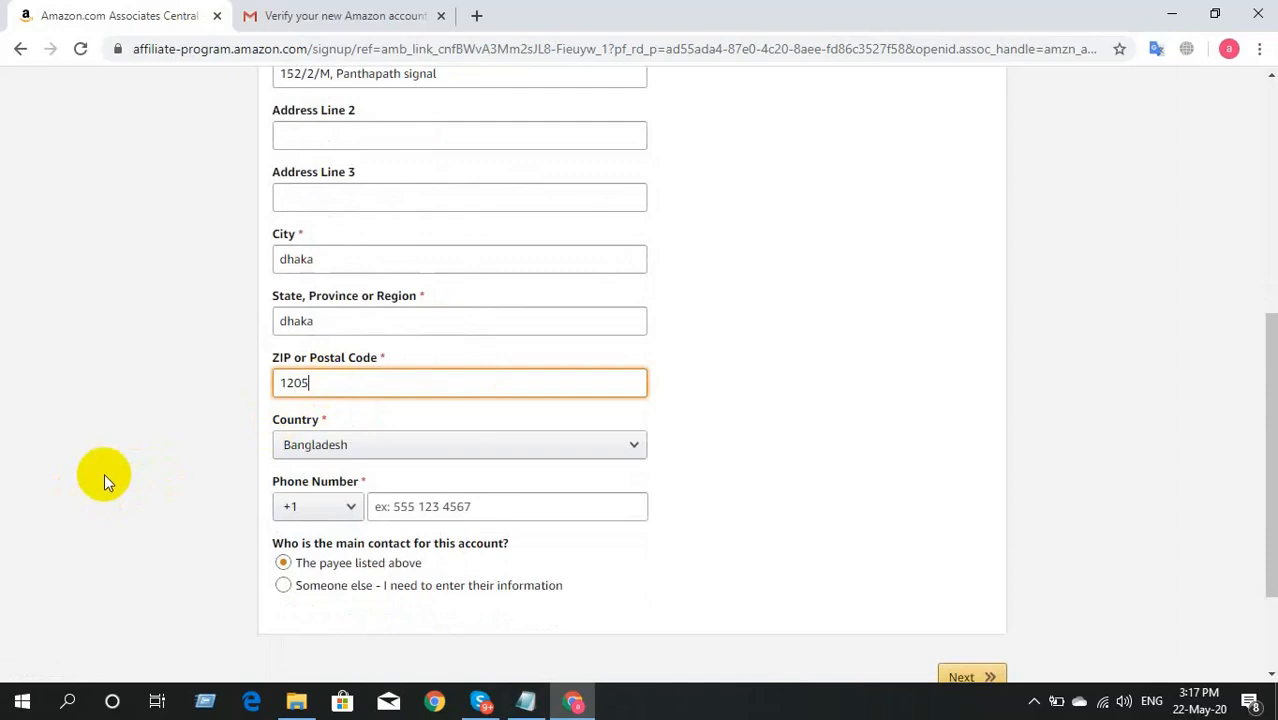
pyautogui.scroll(-1, 104, 473)
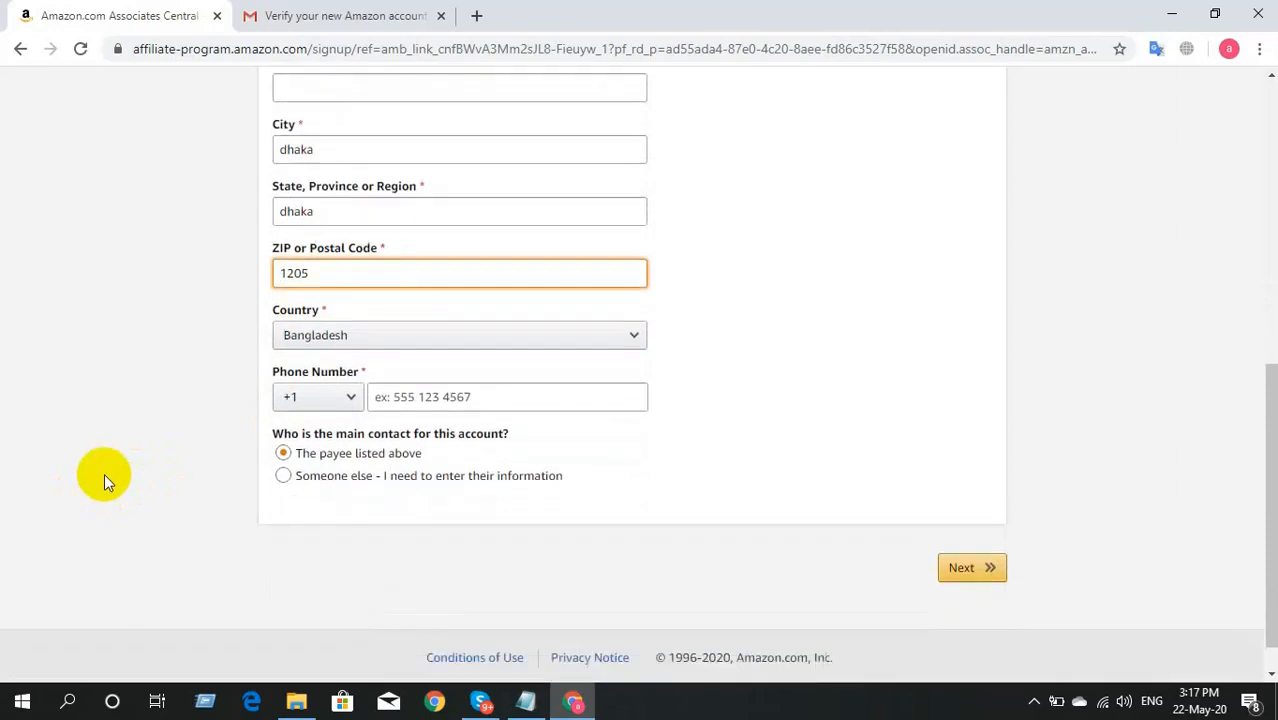
# Step: Choose the +880 phone country code and enter the payee's phone number
pyautogui.click(346, 392)
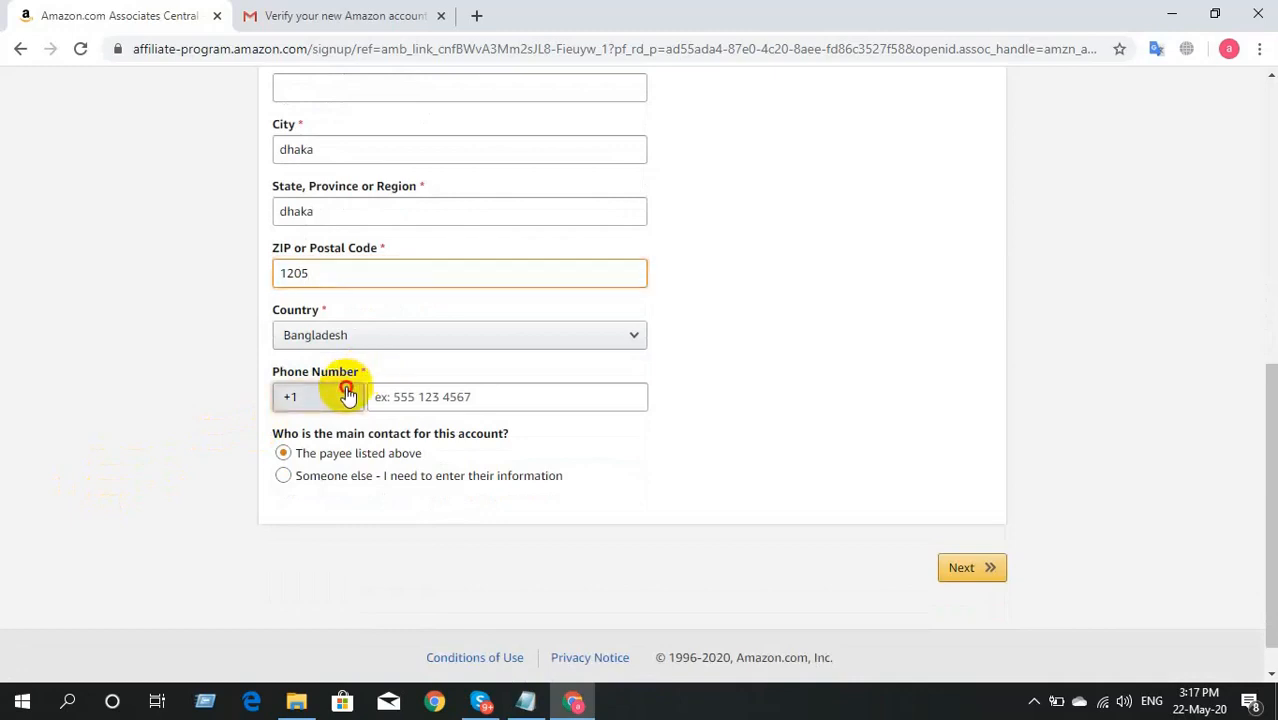
pyautogui.scroll(-15, 338, 335)
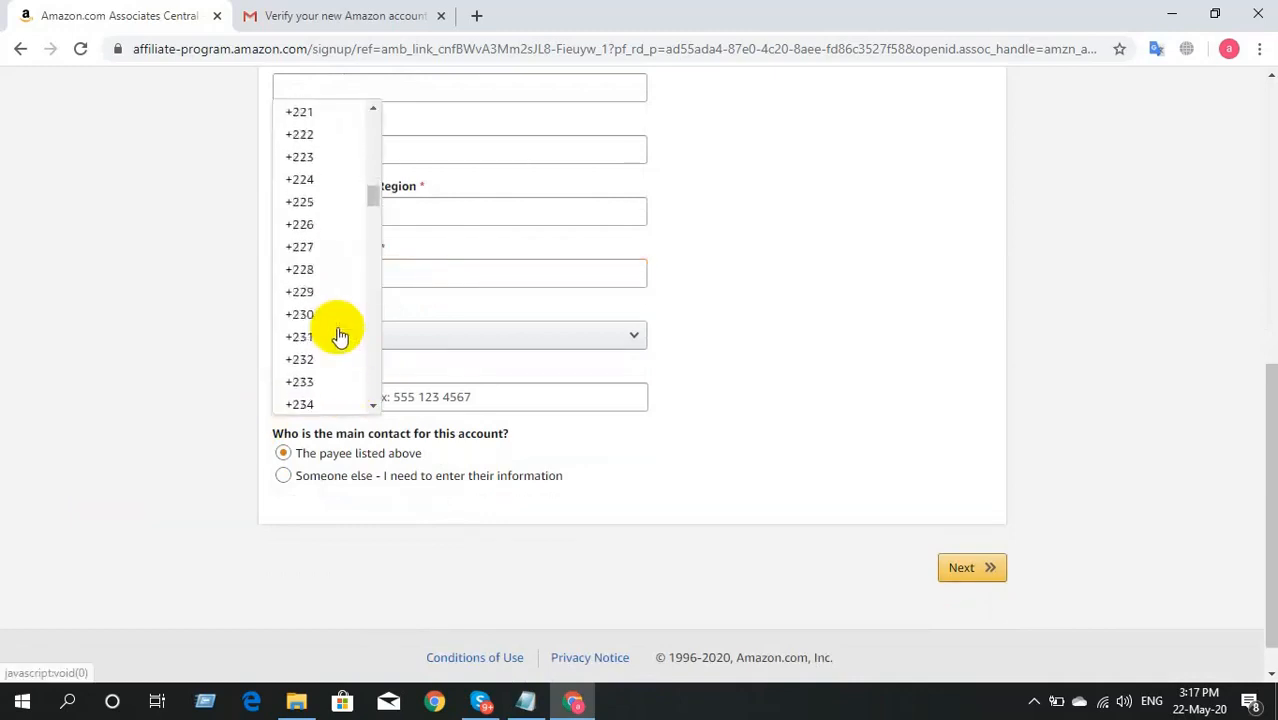
pyautogui.scroll(-13, 338, 335)
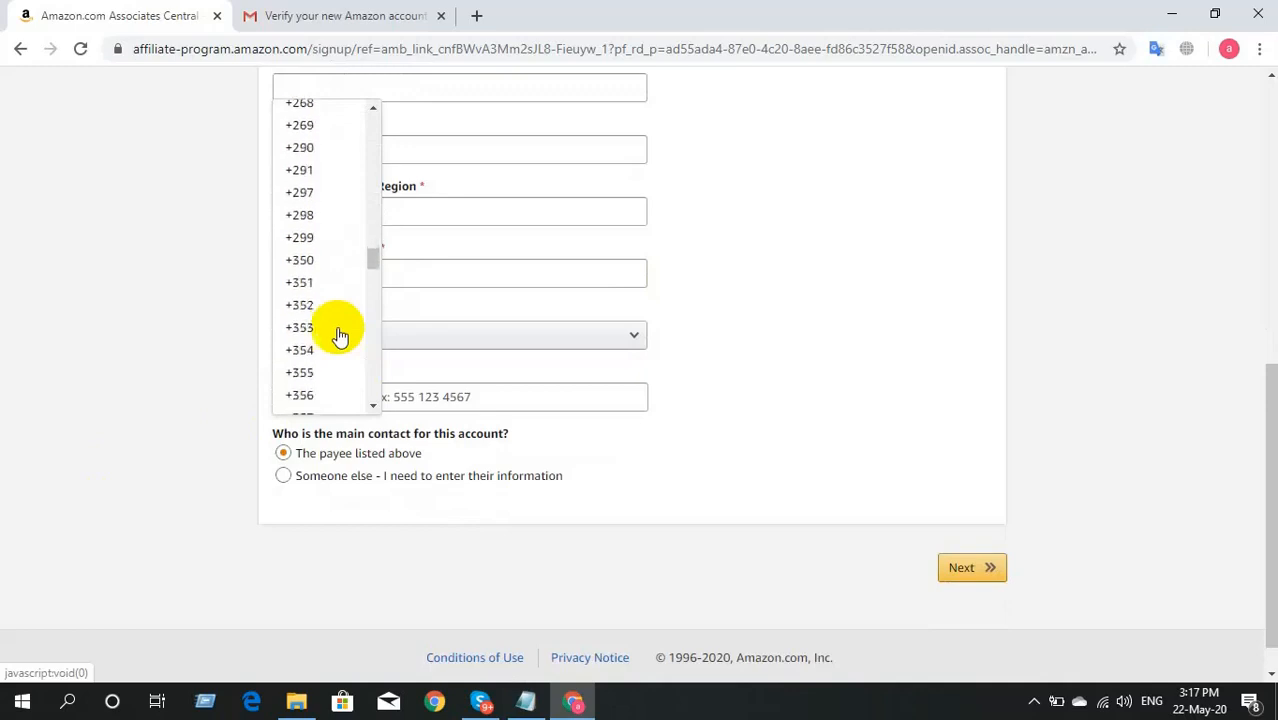
pyautogui.scroll(-15, 338, 335)
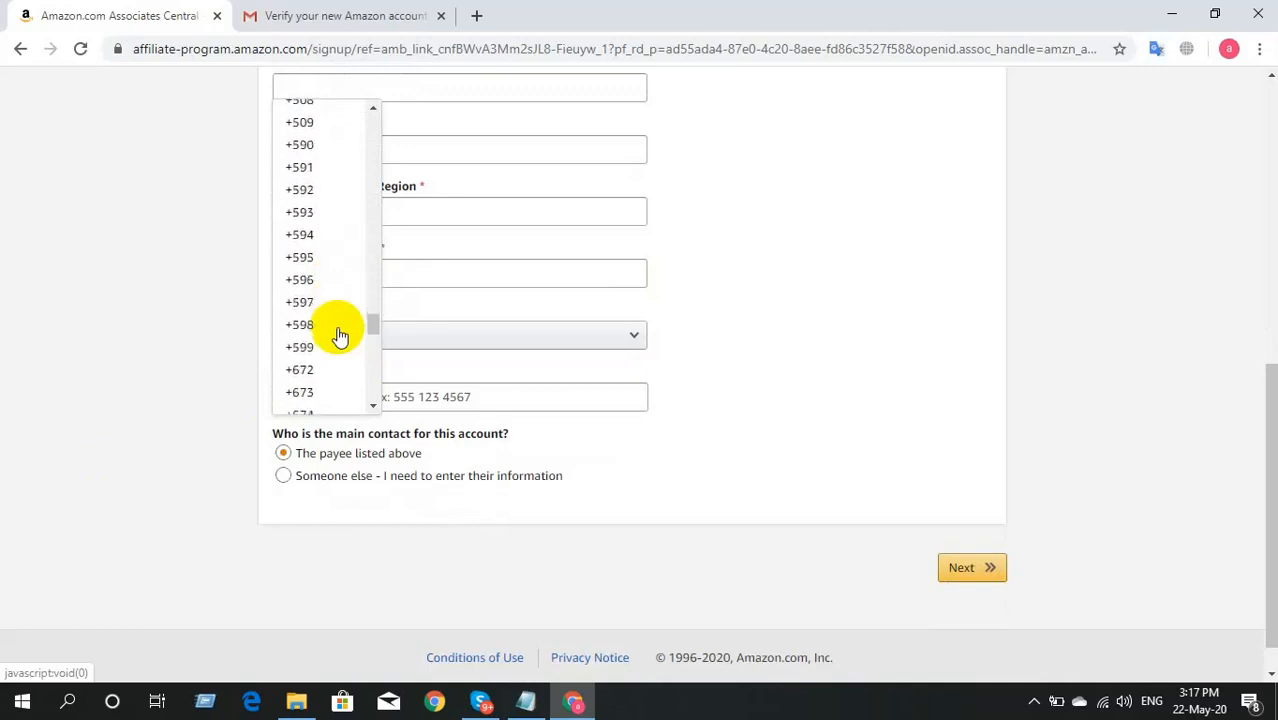
pyautogui.scroll(-5, 338, 335)
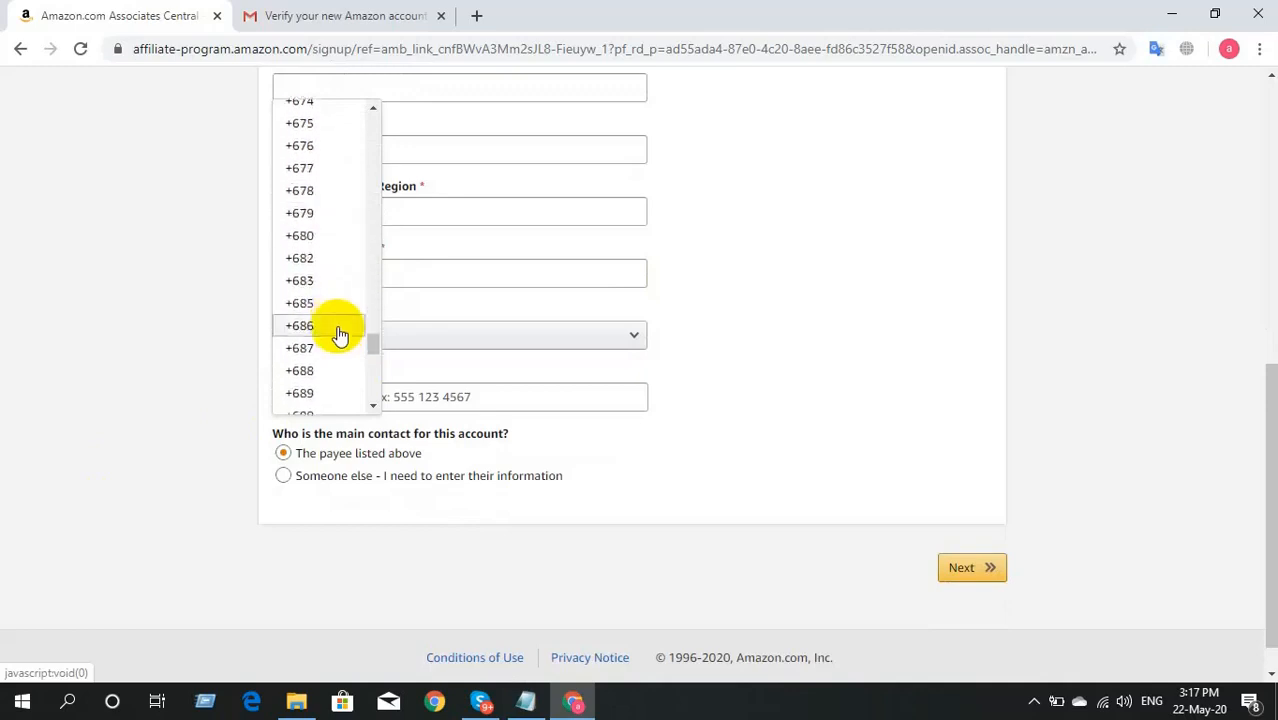
pyautogui.scroll(-4, 338, 335)
pyautogui.click(335, 258)
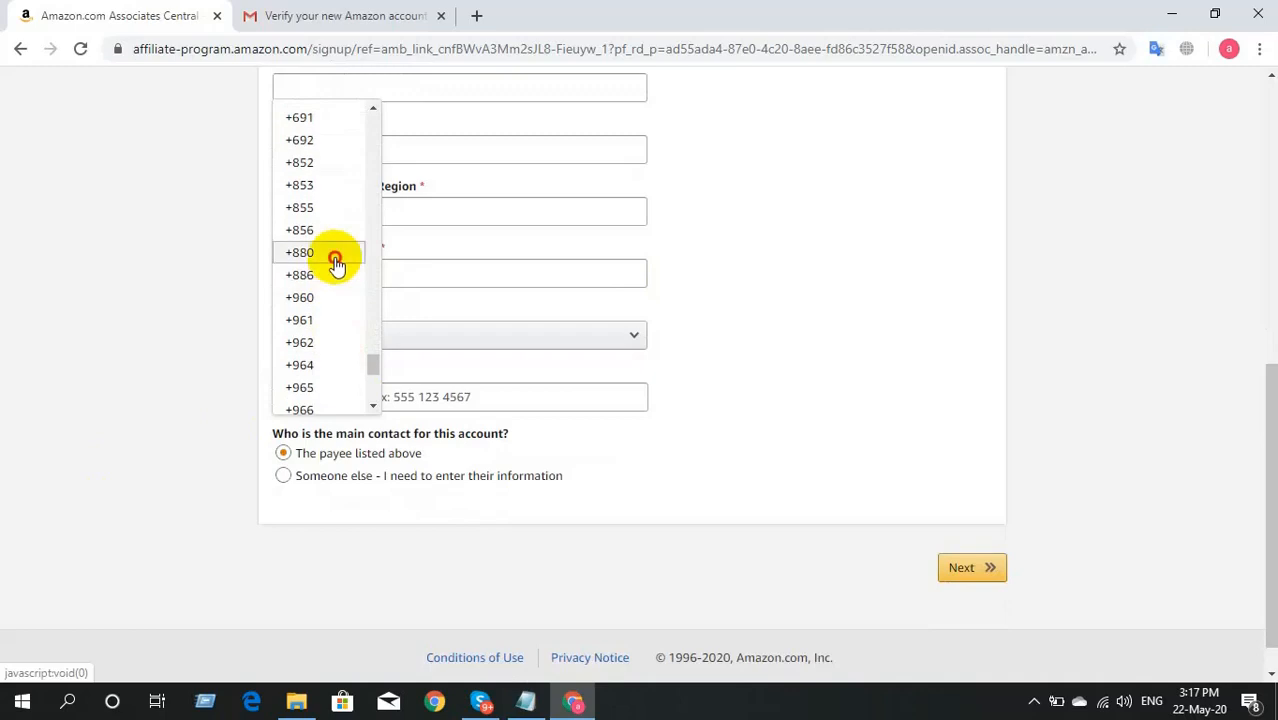
pyautogui.click(438, 403)
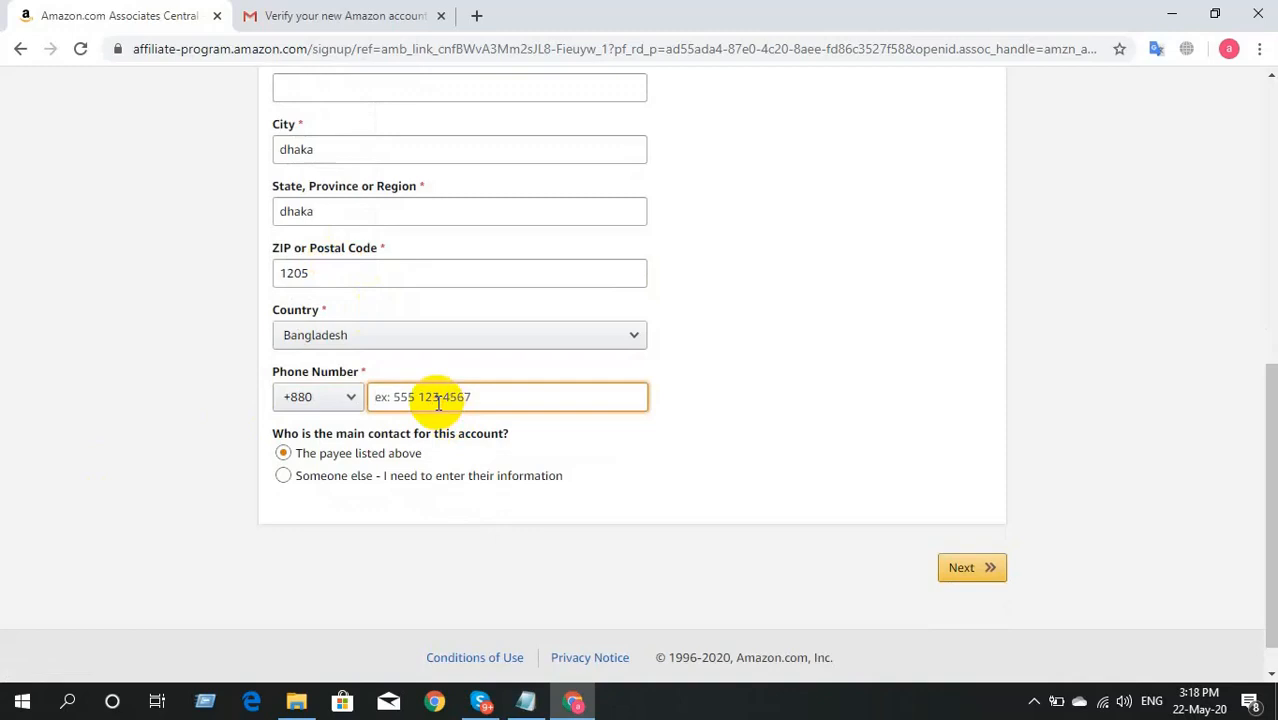
# Step: Keep 'The payee listed above' as main contact and submit with Next
pyautogui.click(707, 472)
pyautogui.scroll(-1, 707, 472)
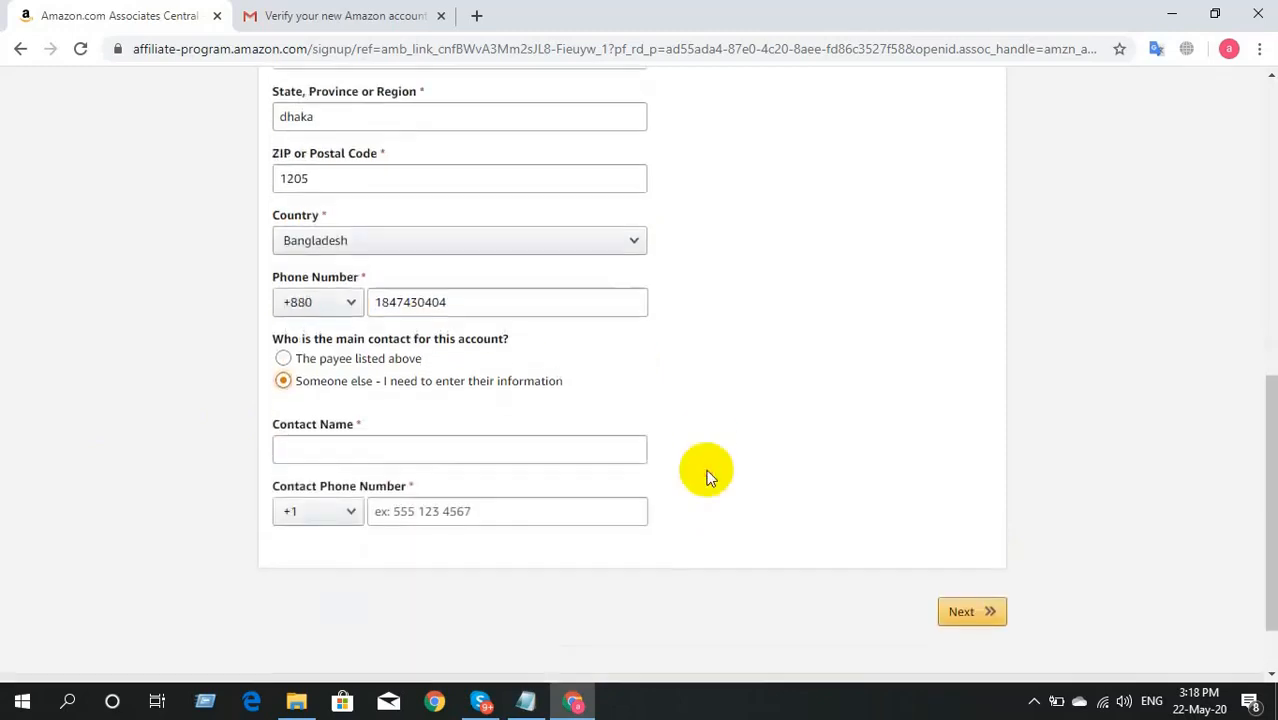
pyautogui.scroll(1, 707, 472)
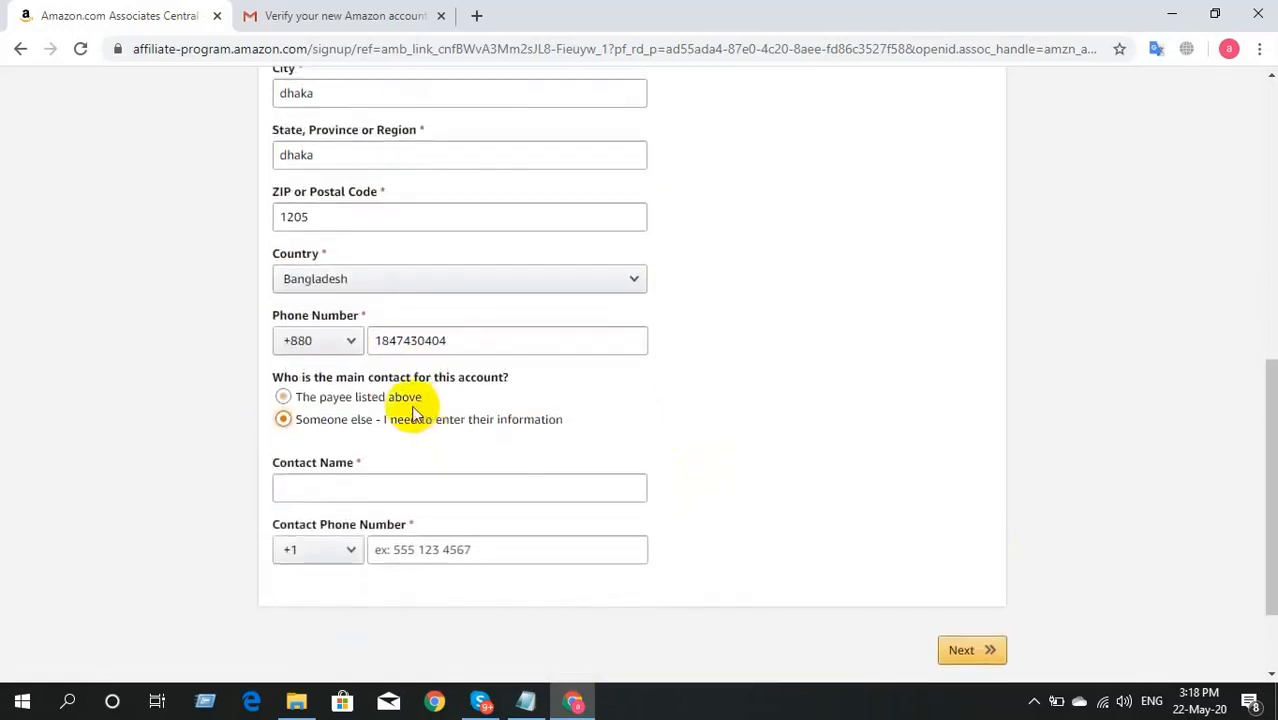
pyautogui.click(360, 397)
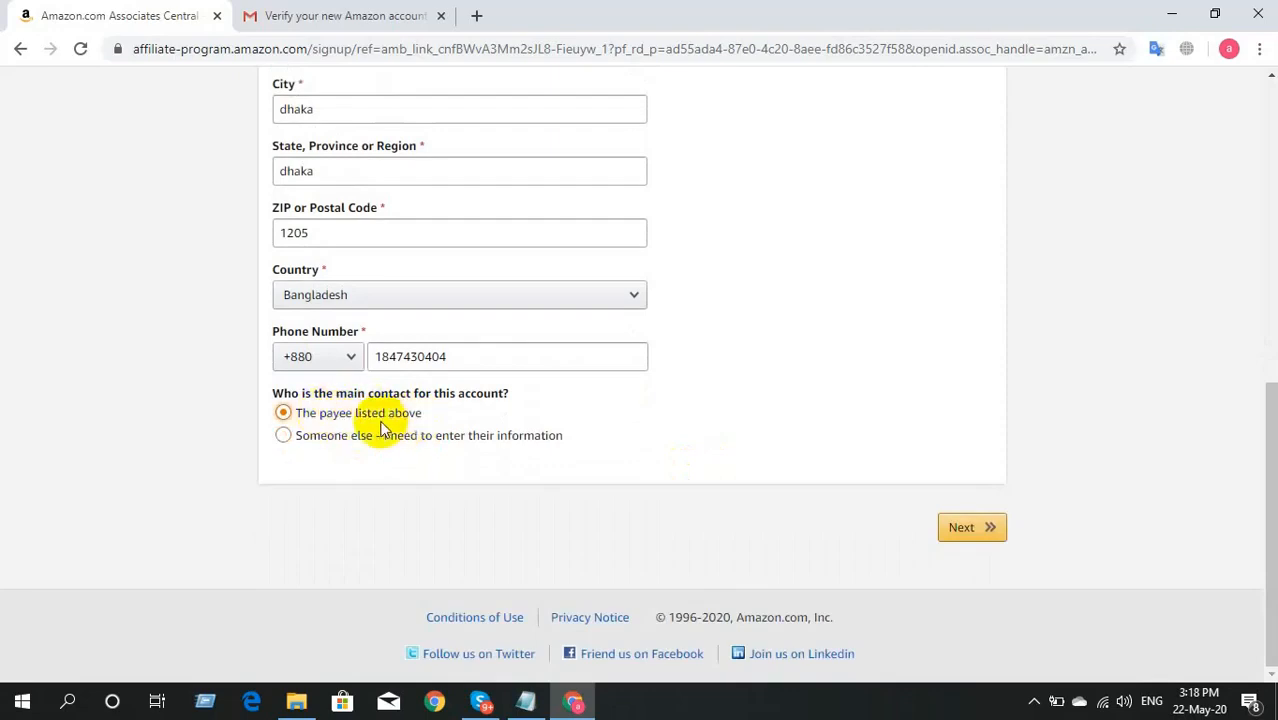
pyautogui.click(995, 532)
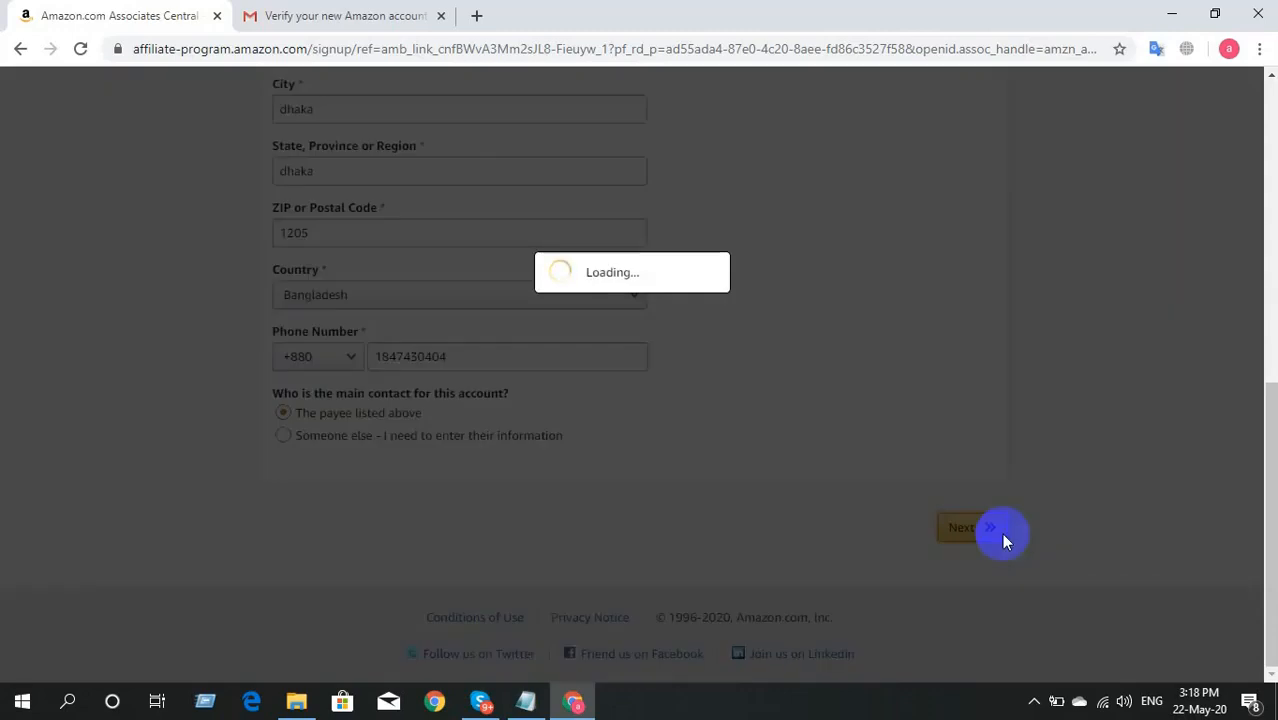
pyautogui.scroll(3, 1001, 533)
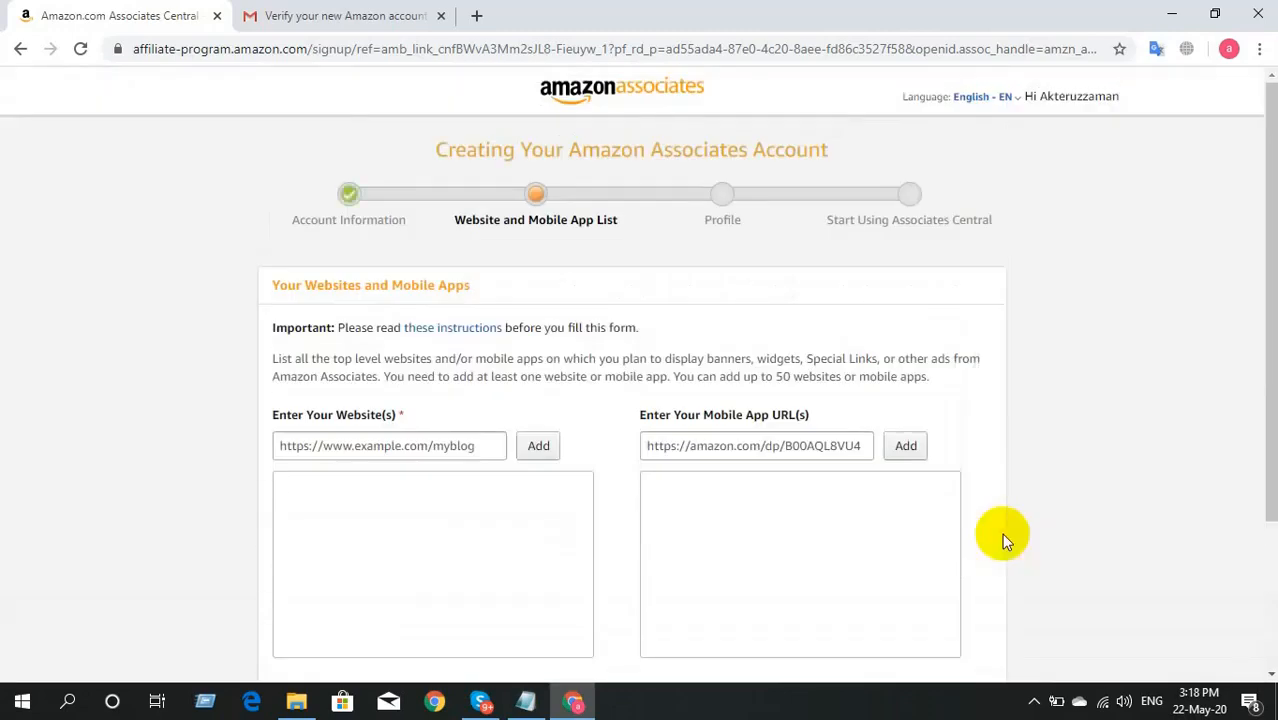
pyautogui.scroll(-1, 200, 375)
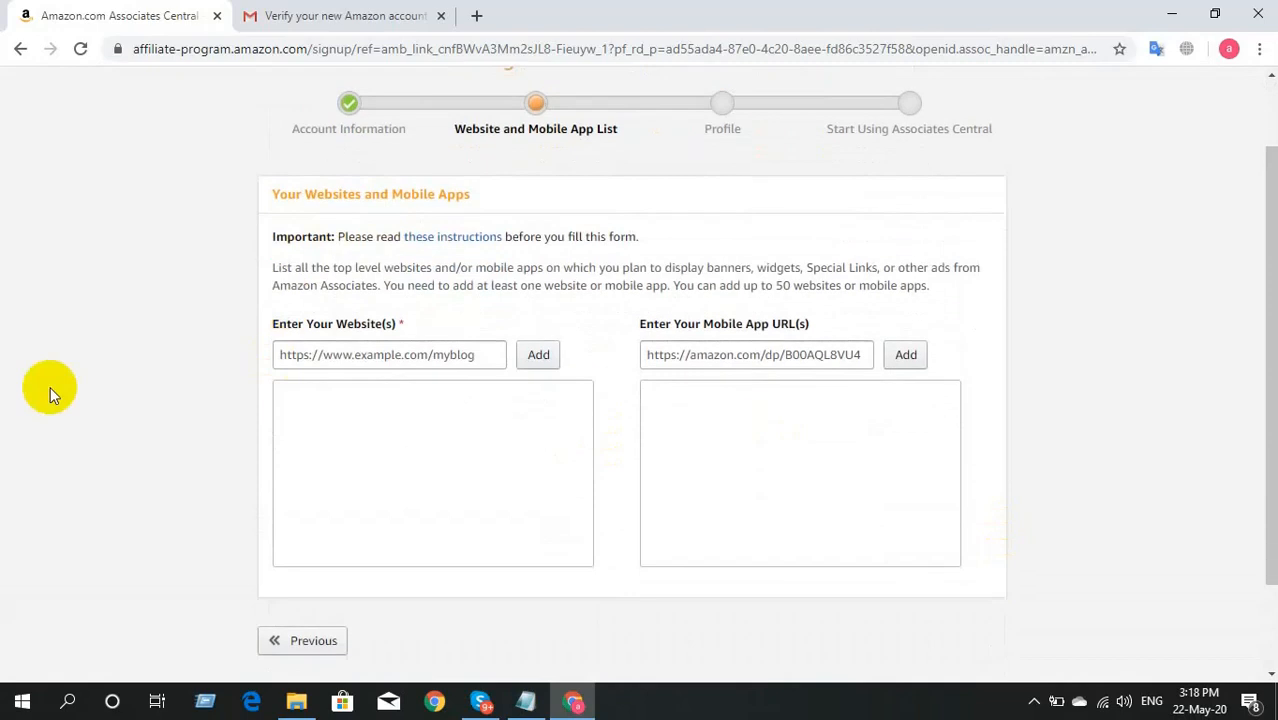
pyautogui.click(331, 365)
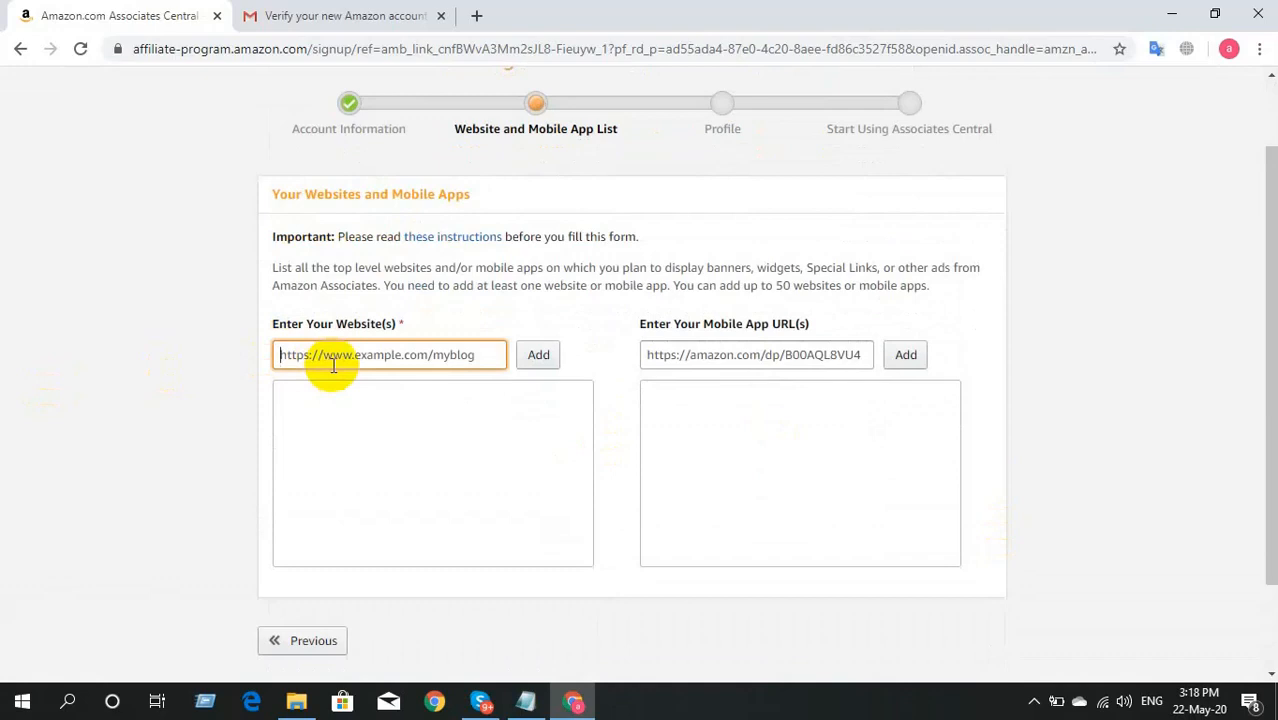
pyautogui.write('www.')
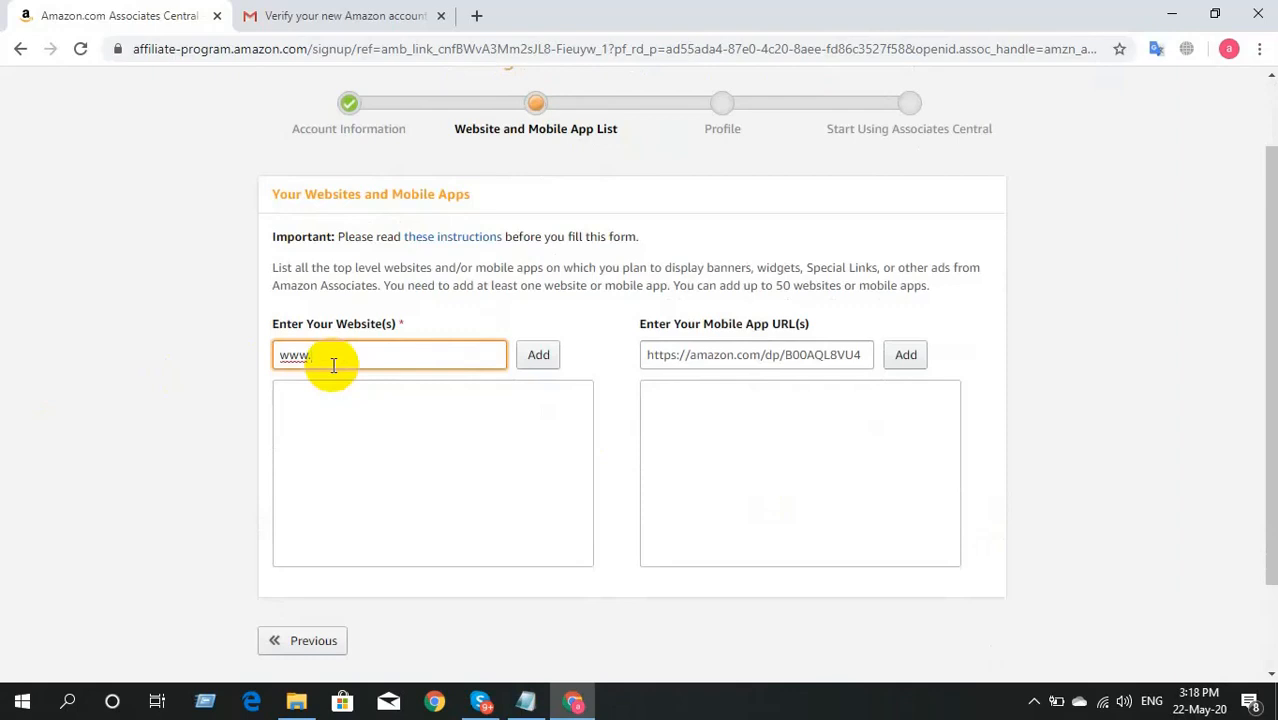
pyautogui.write('bizbondshop')
pyautogui.write('com')
pyautogui.click(541, 357)
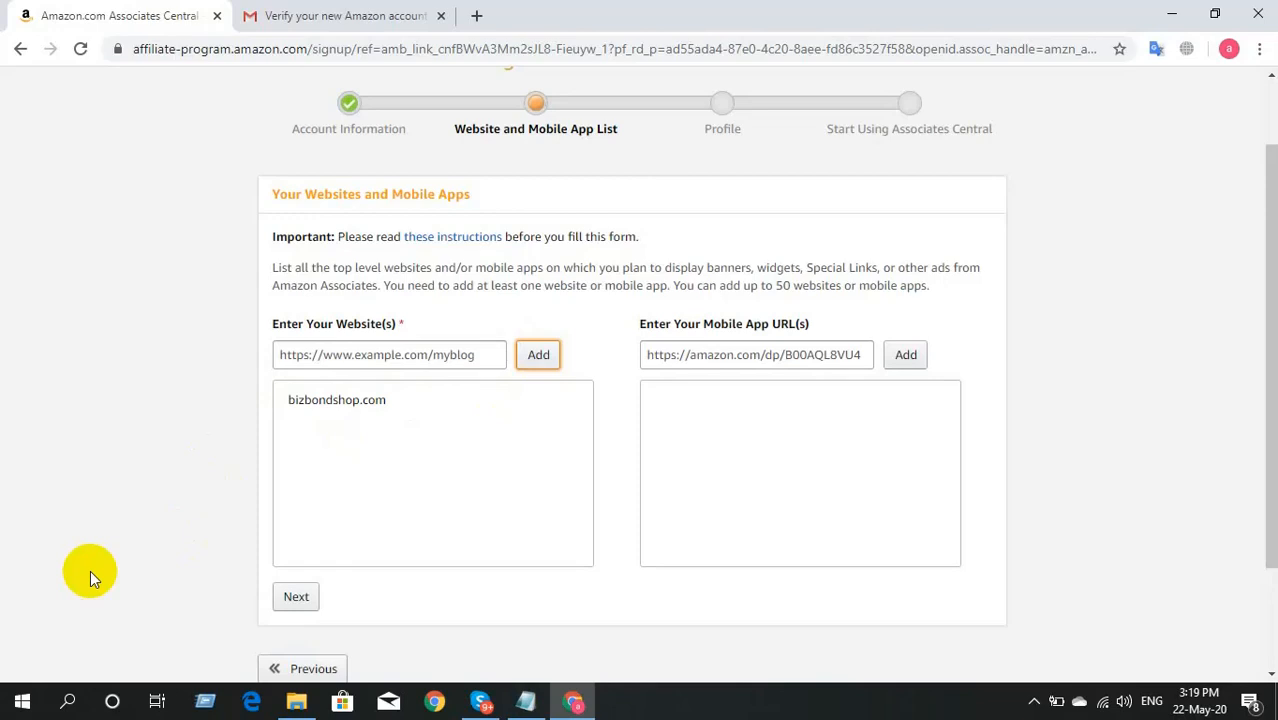
# Step: Finish the website list, declaring it not aimed at children under 13, and confirm
pyautogui.scroll(-2, 200, 550)
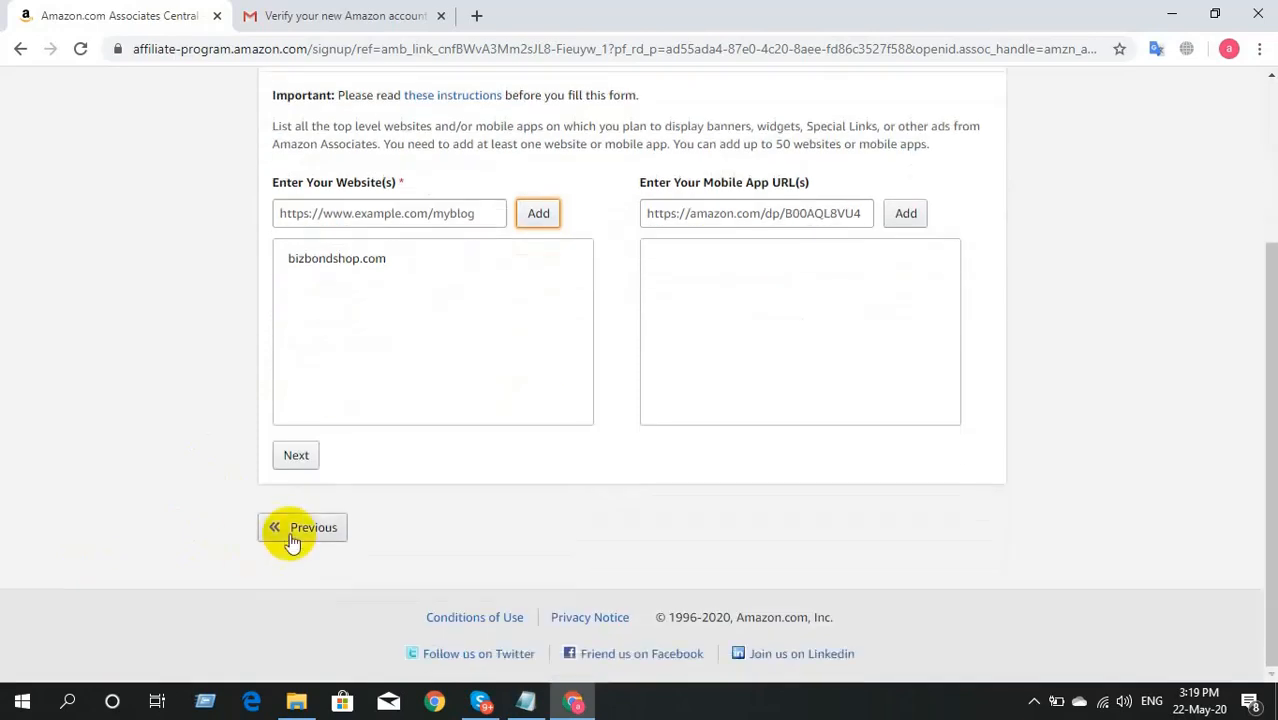
pyautogui.click(300, 459)
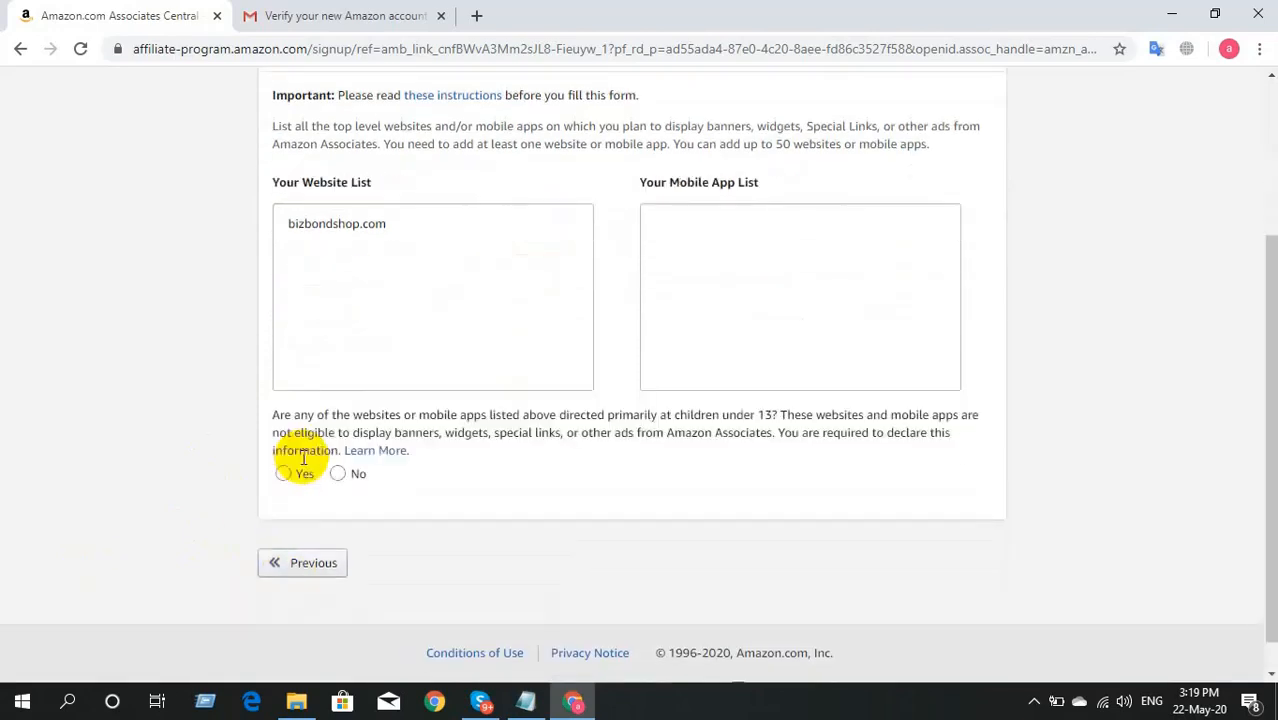
pyautogui.click(338, 474)
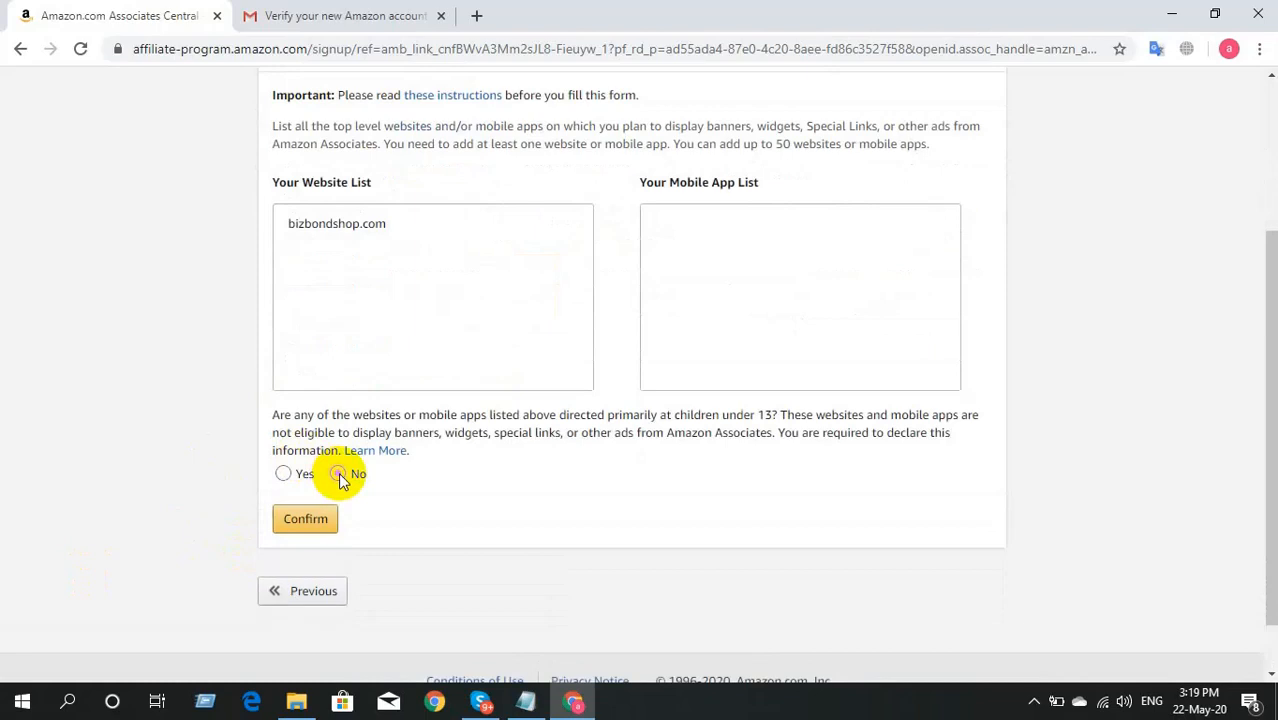
pyautogui.click(315, 518)
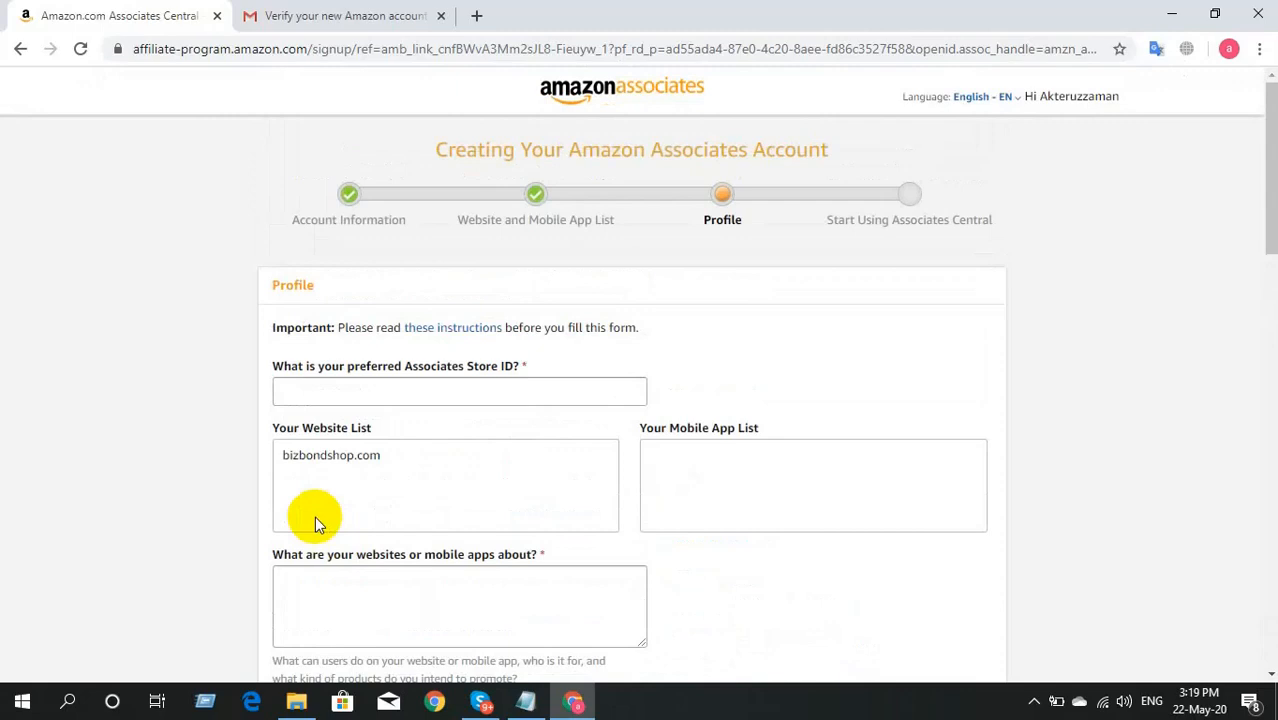
# Step: Enter a preferred Store ID, removing the invalid extra word
pyautogui.click(433, 394)
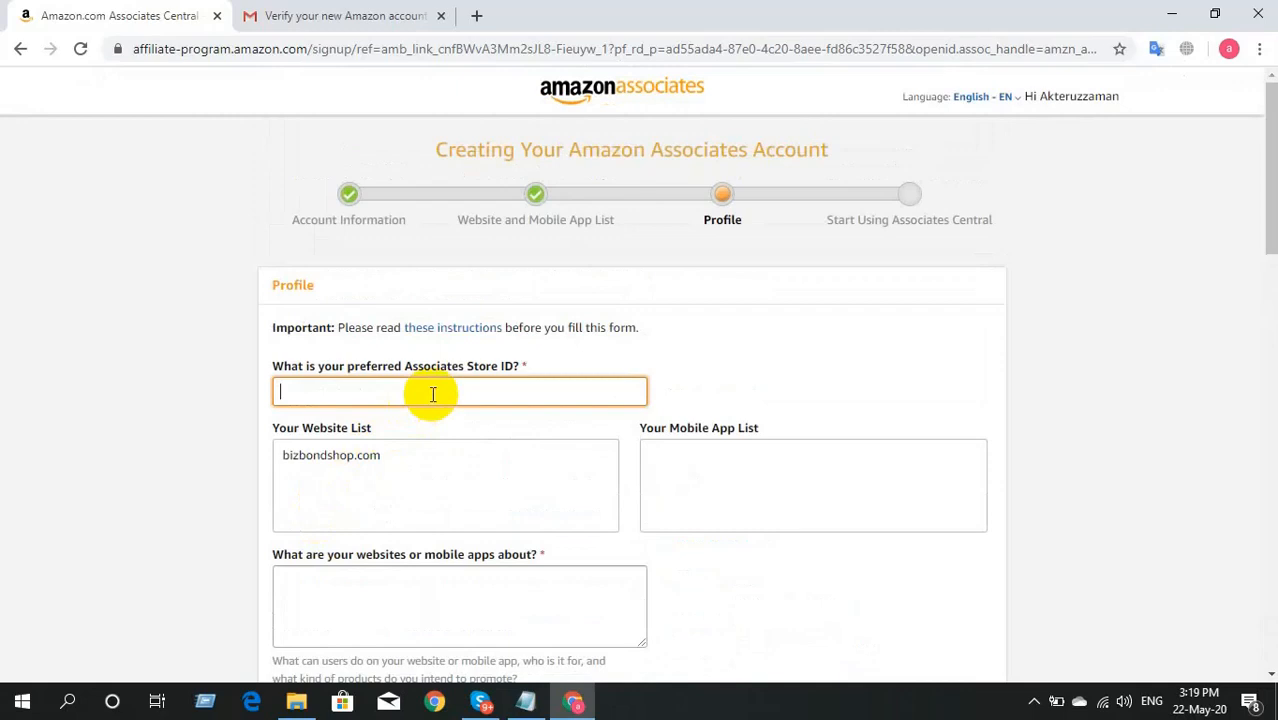
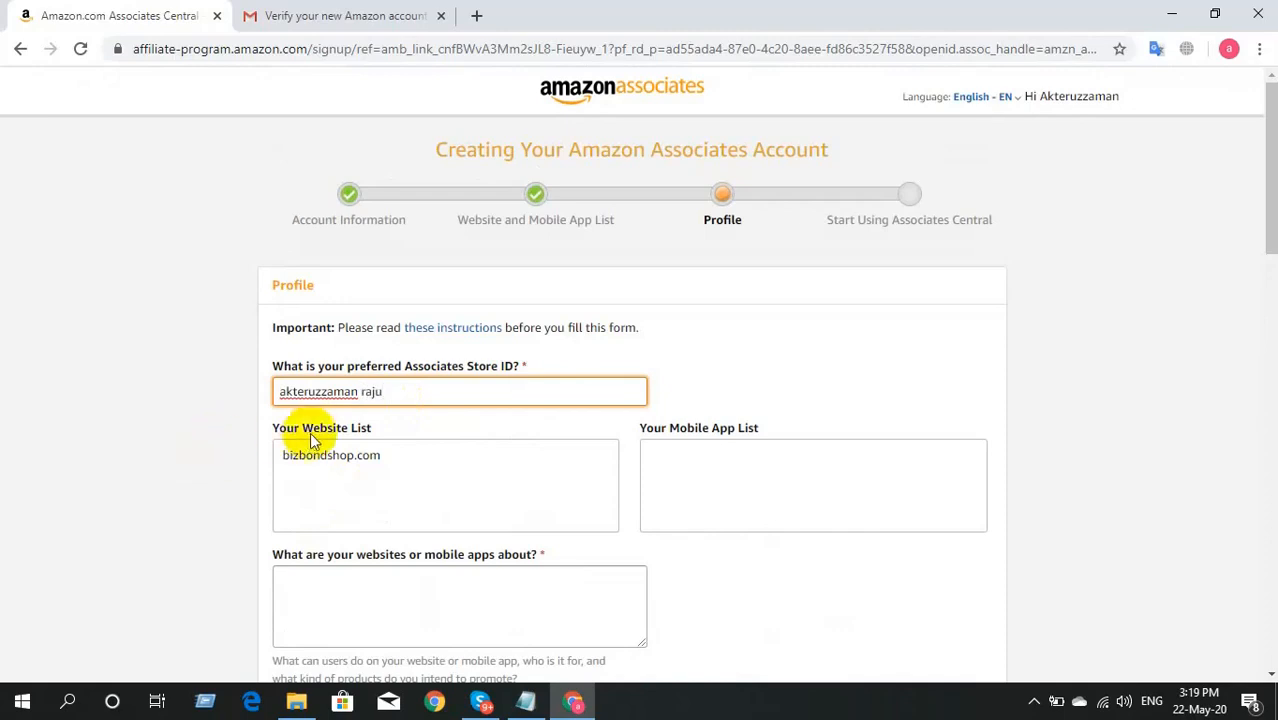
pyautogui.click(436, 456)
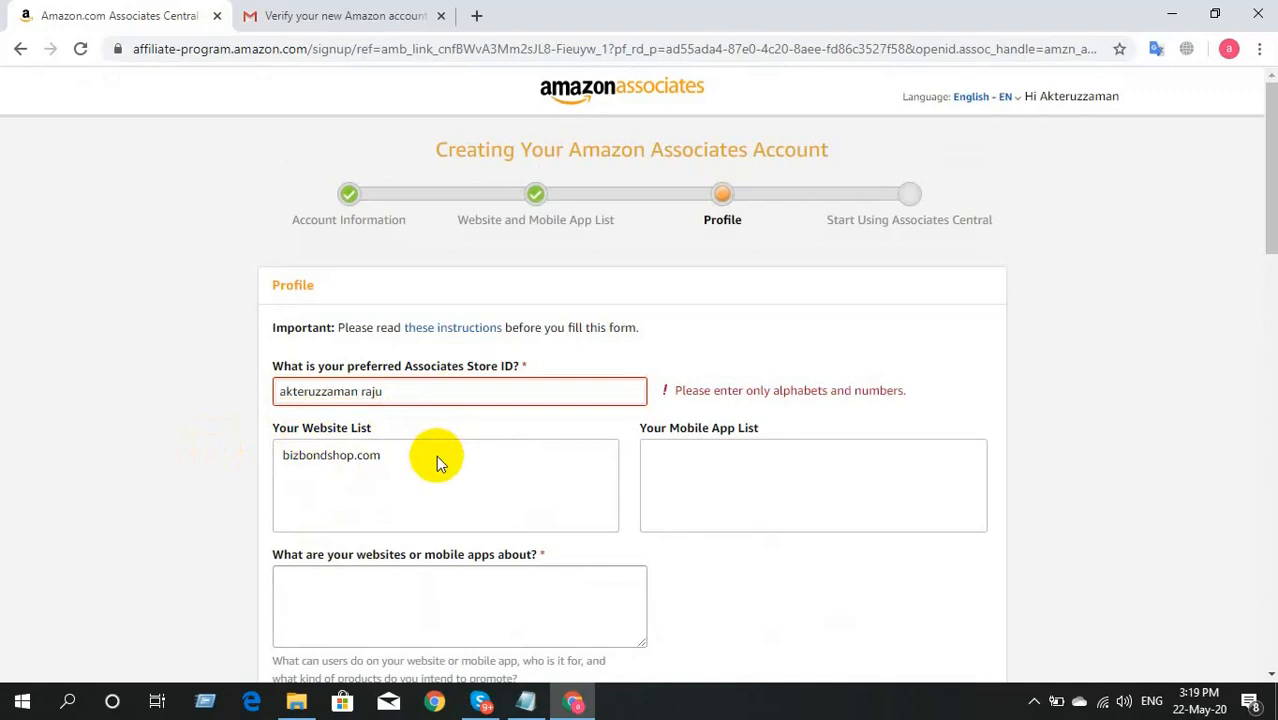
pyautogui.click(399, 395)
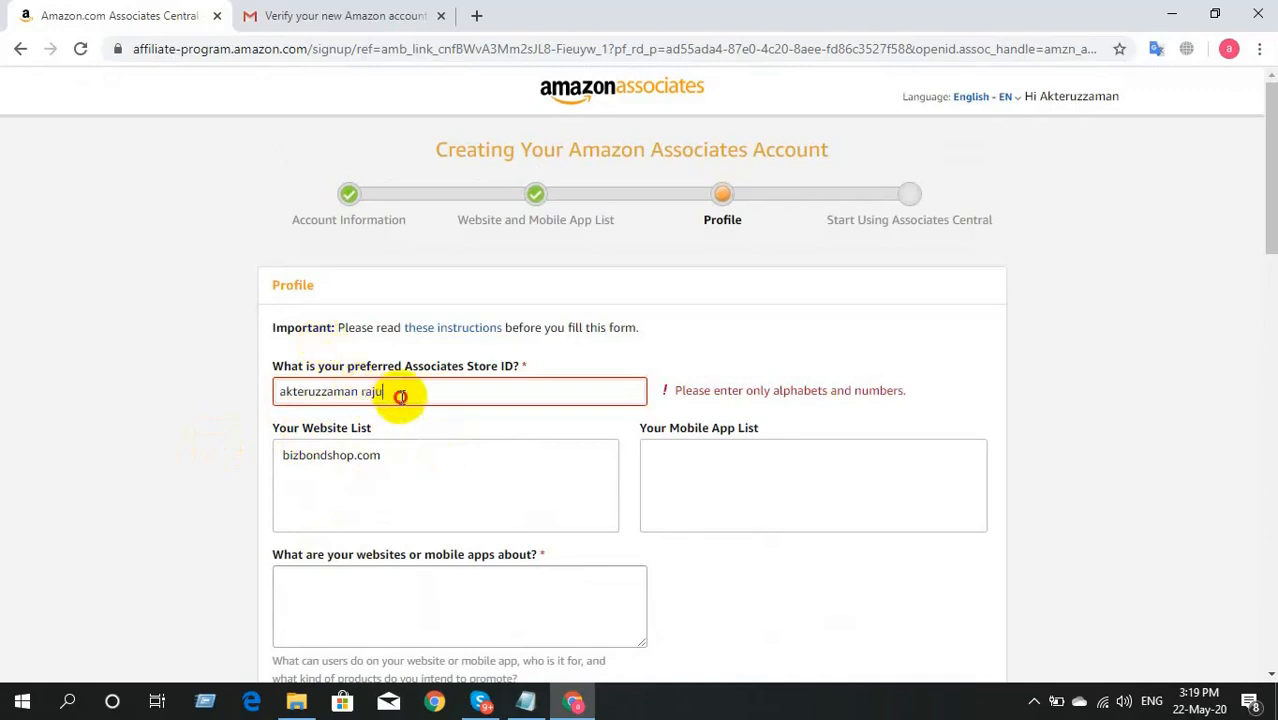
pyautogui.press('BackSpace')
pyautogui.press('BackSpace')
pyautogui.press('BackSpace')
pyautogui.press('BackSpace')
pyautogui.press('BackSpace')
pyautogui.click(166, 400)
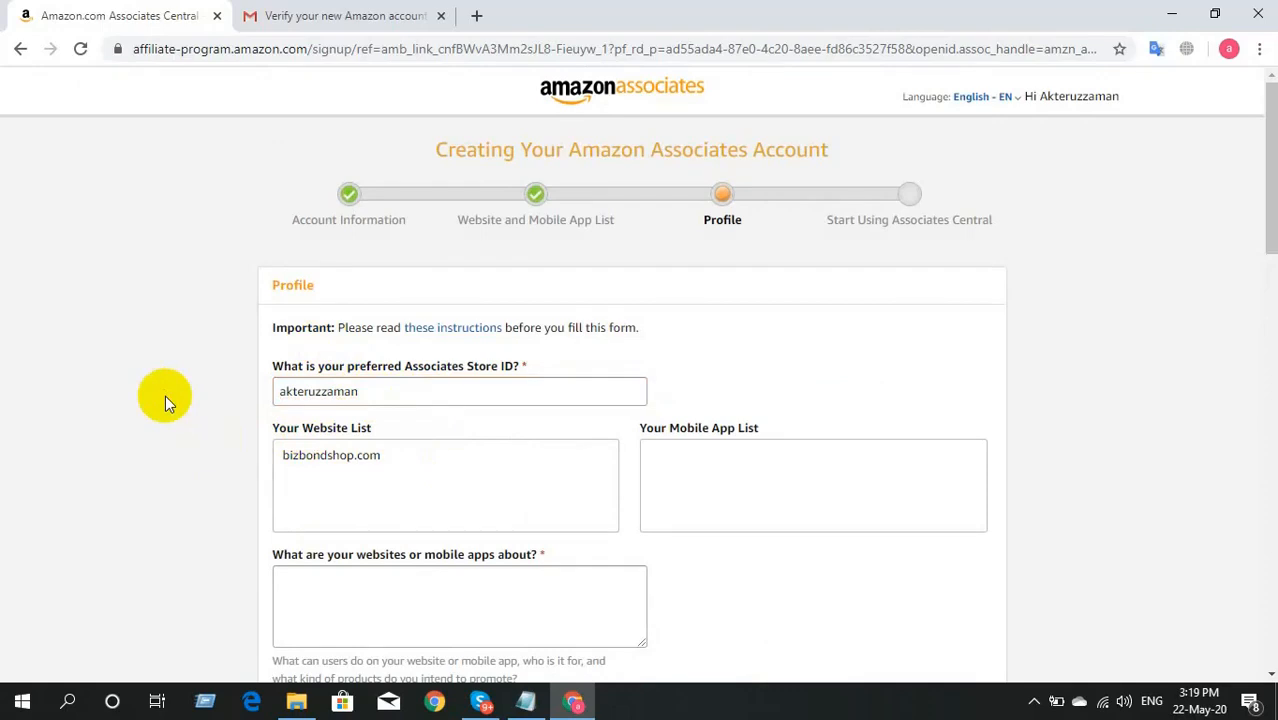
# Step: Paste 'This website is related to e-commerce.' from Notepad into the websites-about box
pyautogui.scroll(-1, 165, 398)
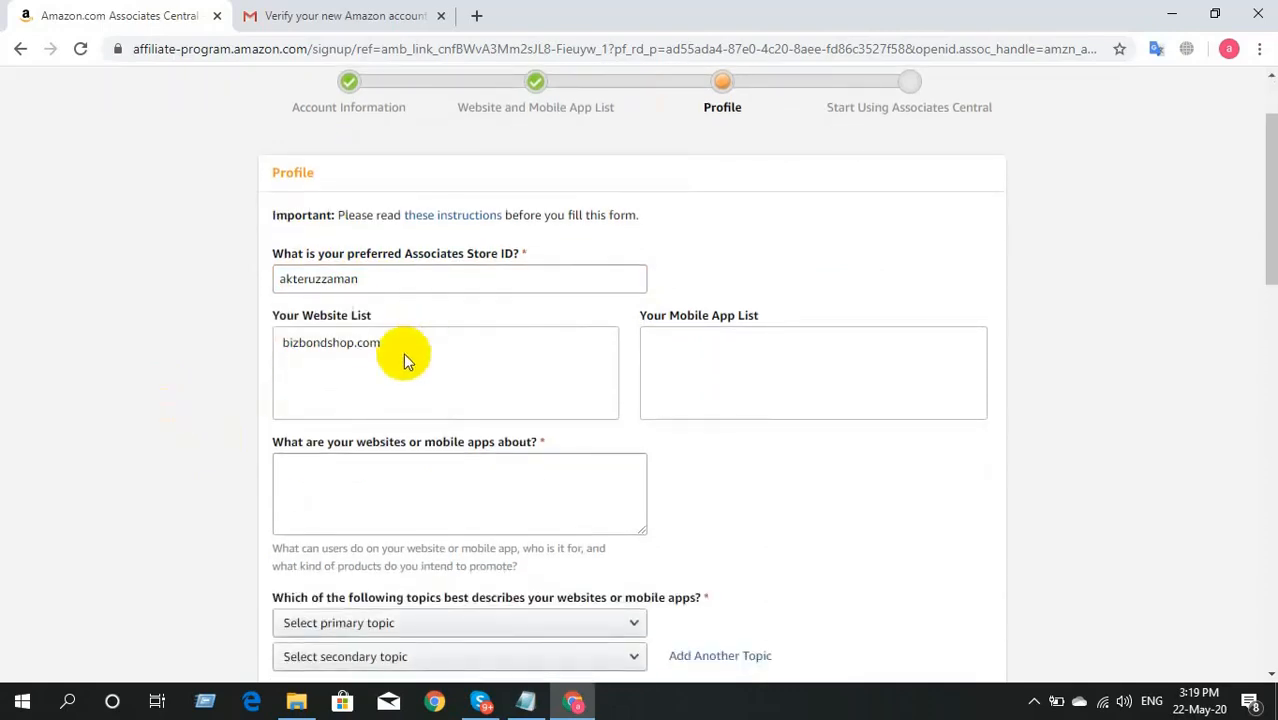
pyautogui.scroll(-1, 403, 355)
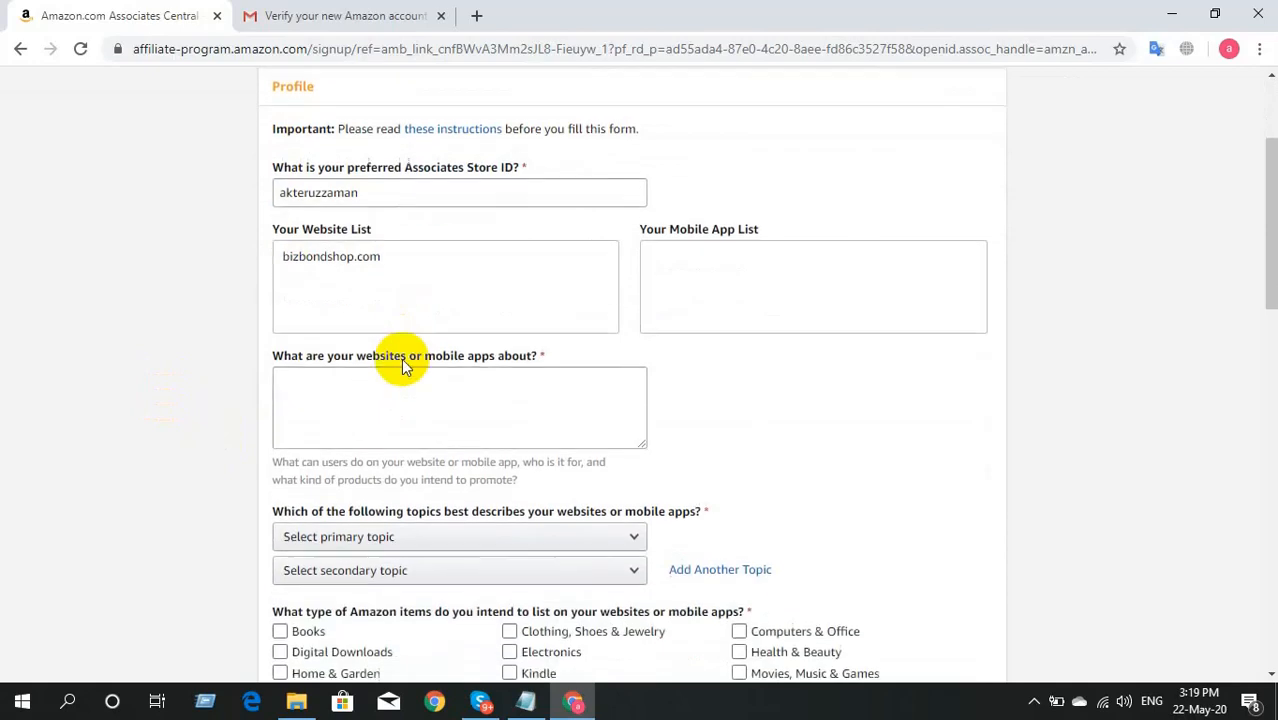
pyautogui.click(382, 394)
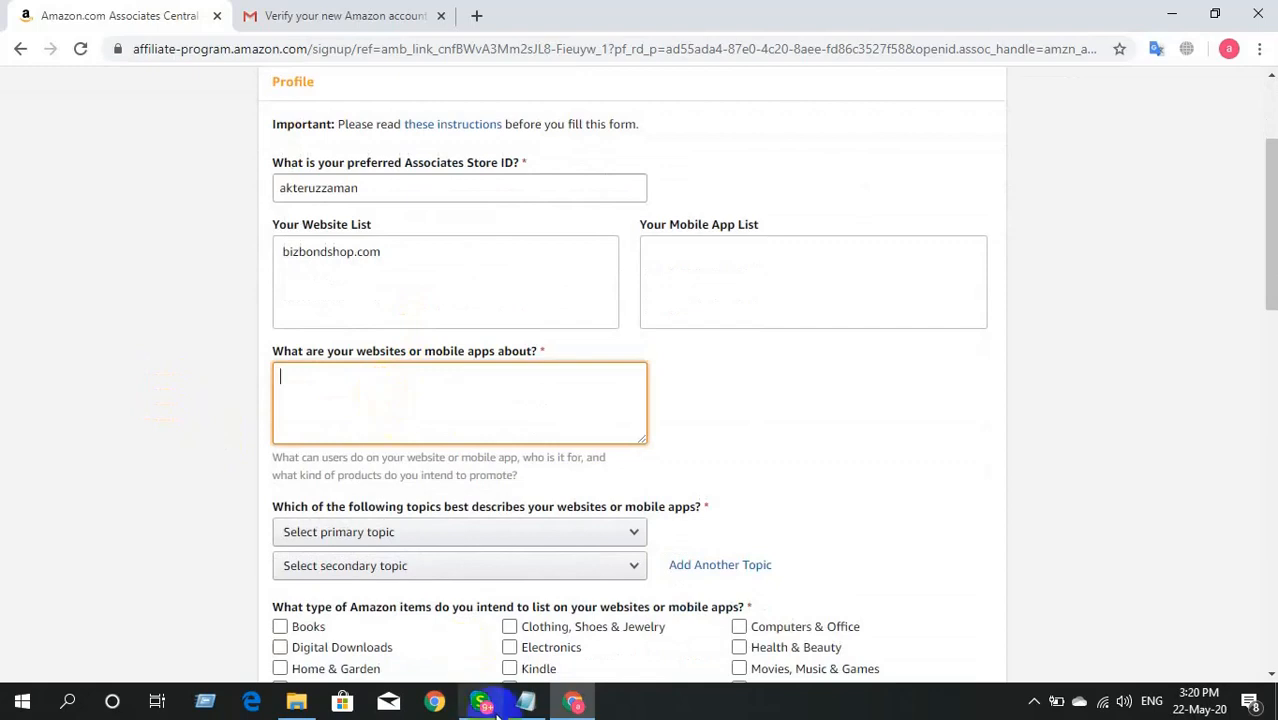
pyautogui.click(526, 701)
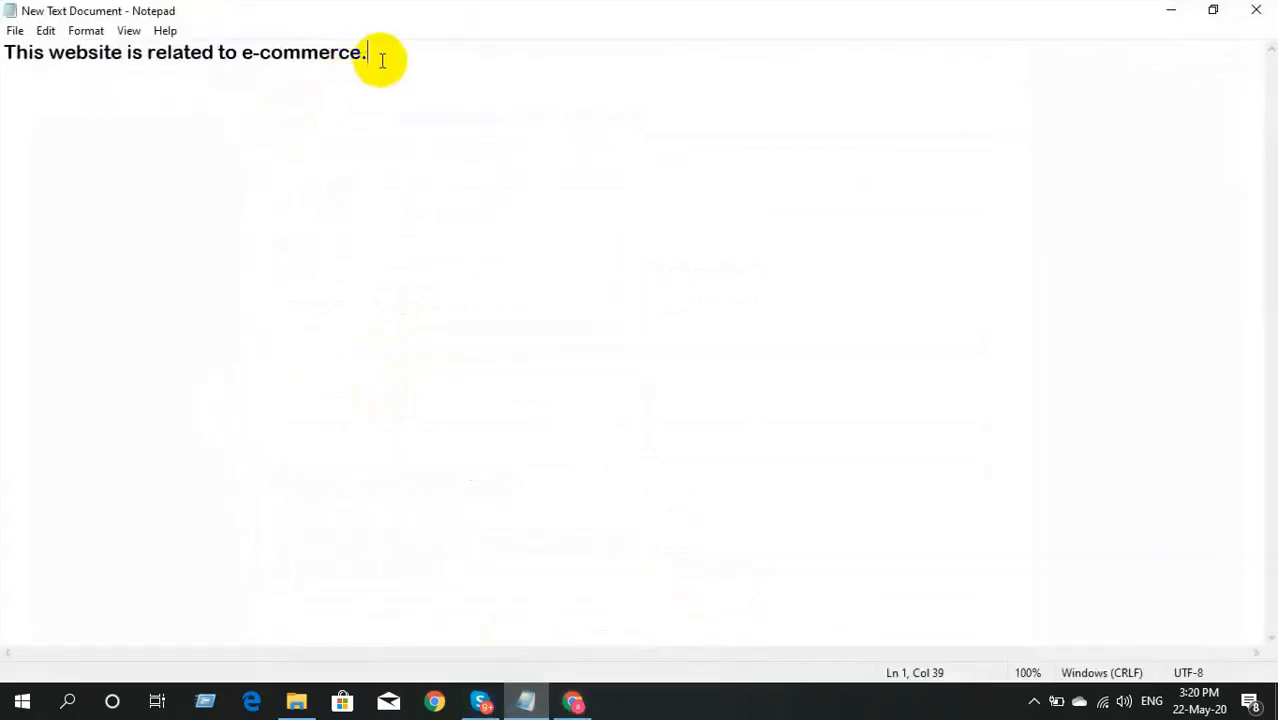
pyautogui.moveTo(379, 55); pyautogui.dragTo(0, 105)
pyautogui.hotkey('ctrl', 'c')
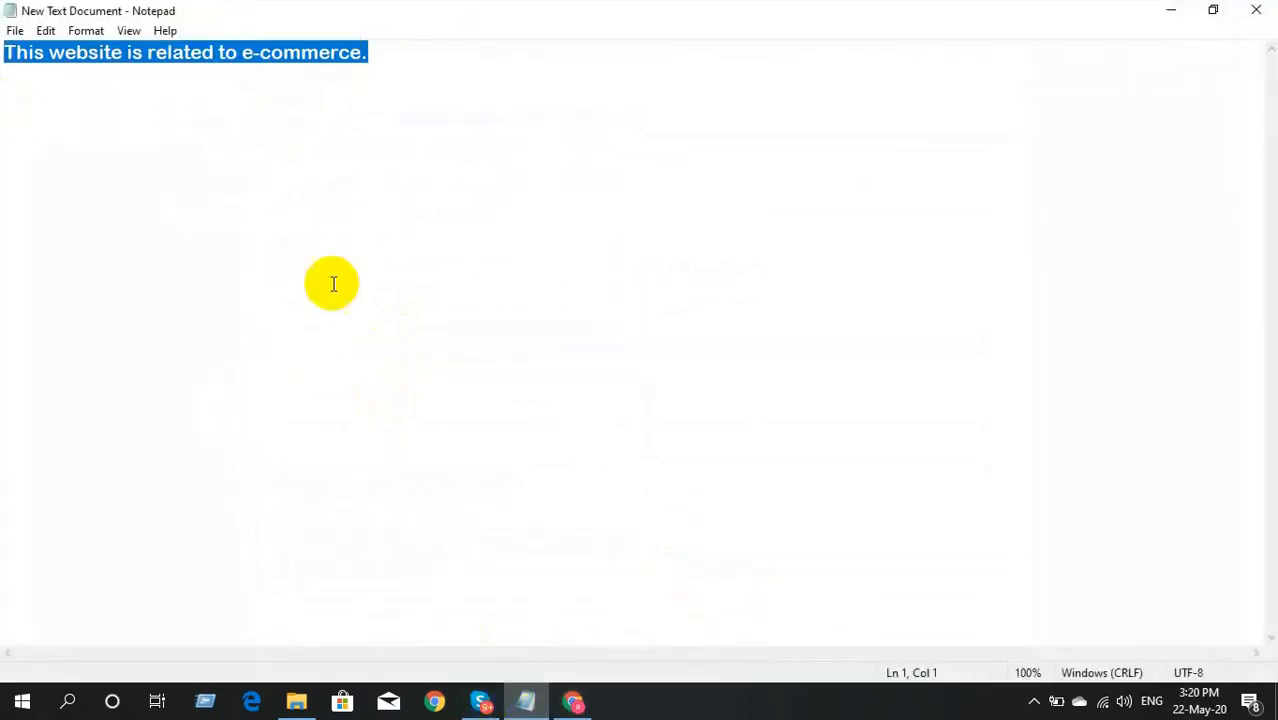
pyautogui.click(573, 701)
pyautogui.click(410, 418)
pyautogui.hotkey('ctrl', 'v')
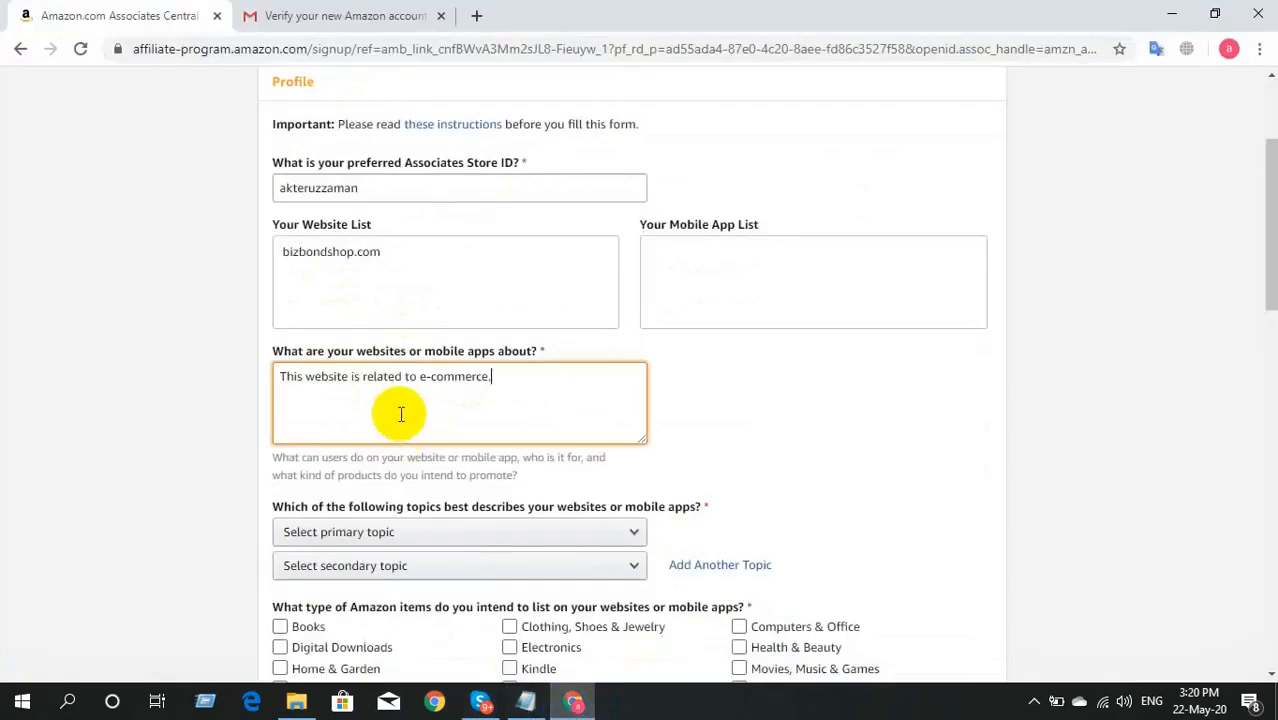
# Step: Pick Computers/Software/Technology and Education/ School /Reference/News as topics, and tick Electronics
pyautogui.scroll(-2, 140, 451)
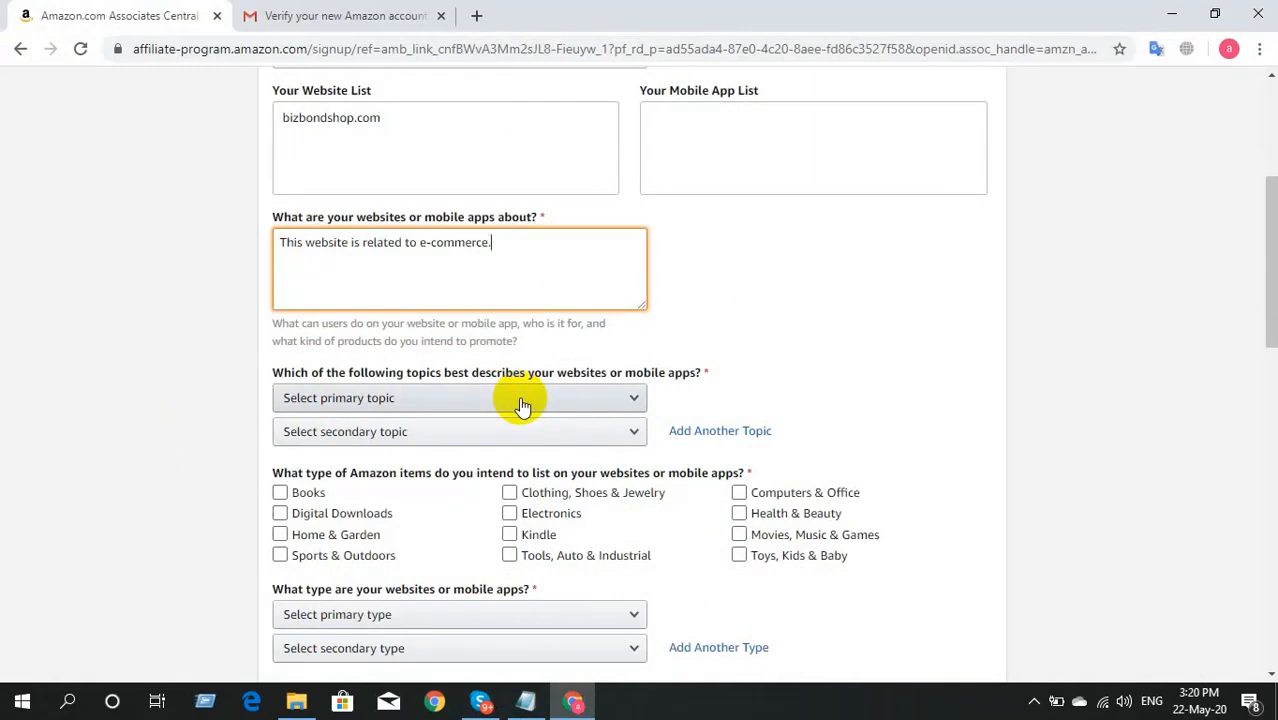
pyautogui.click(520, 404)
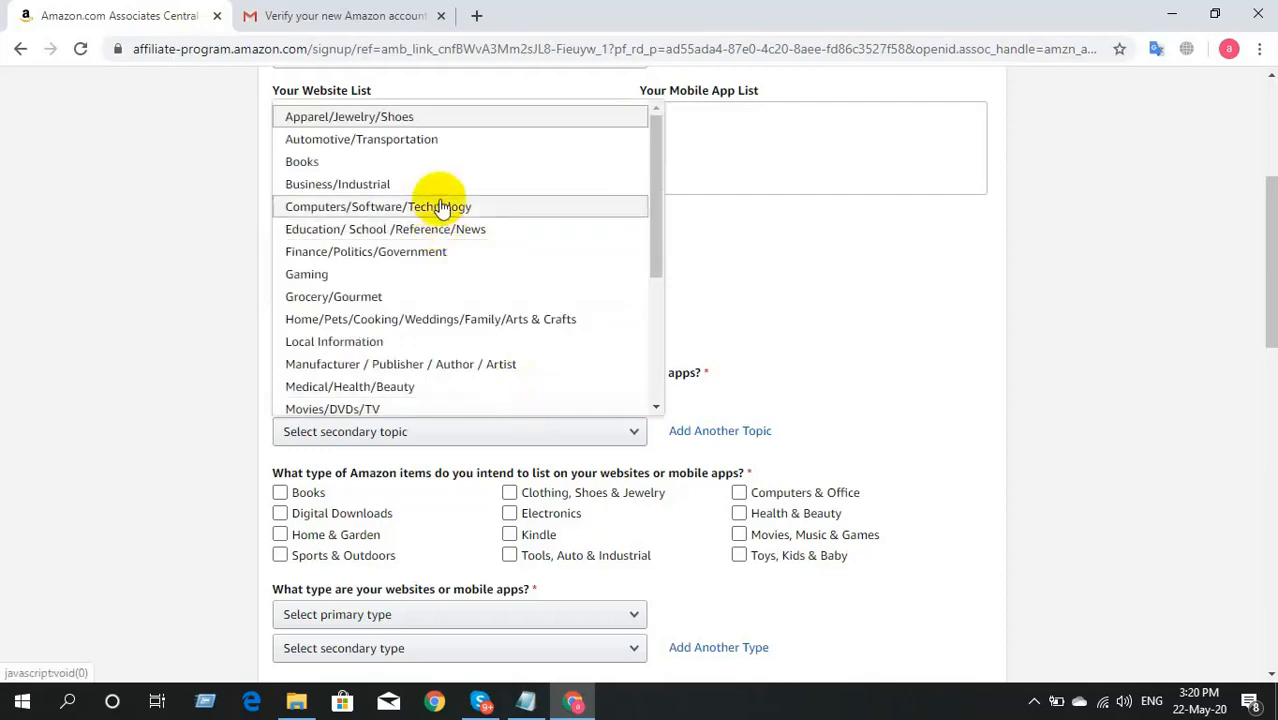
pyautogui.click(440, 206)
pyautogui.click(478, 433)
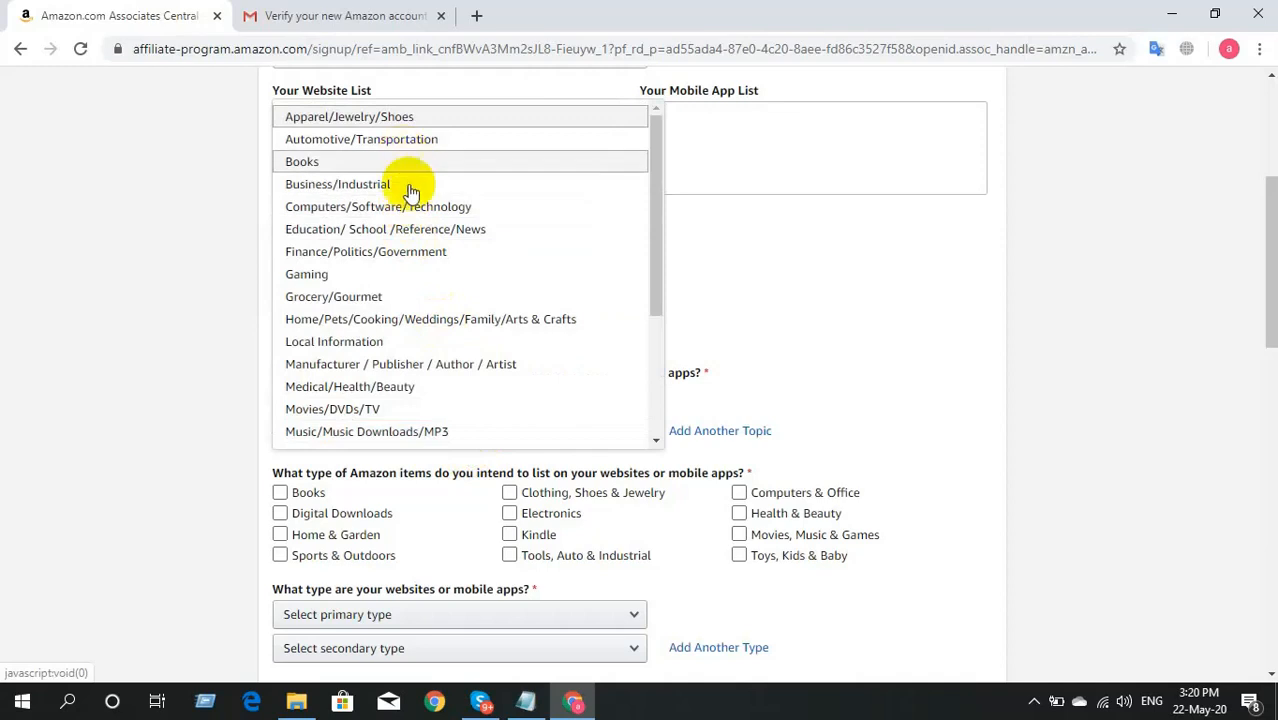
pyautogui.click(442, 231)
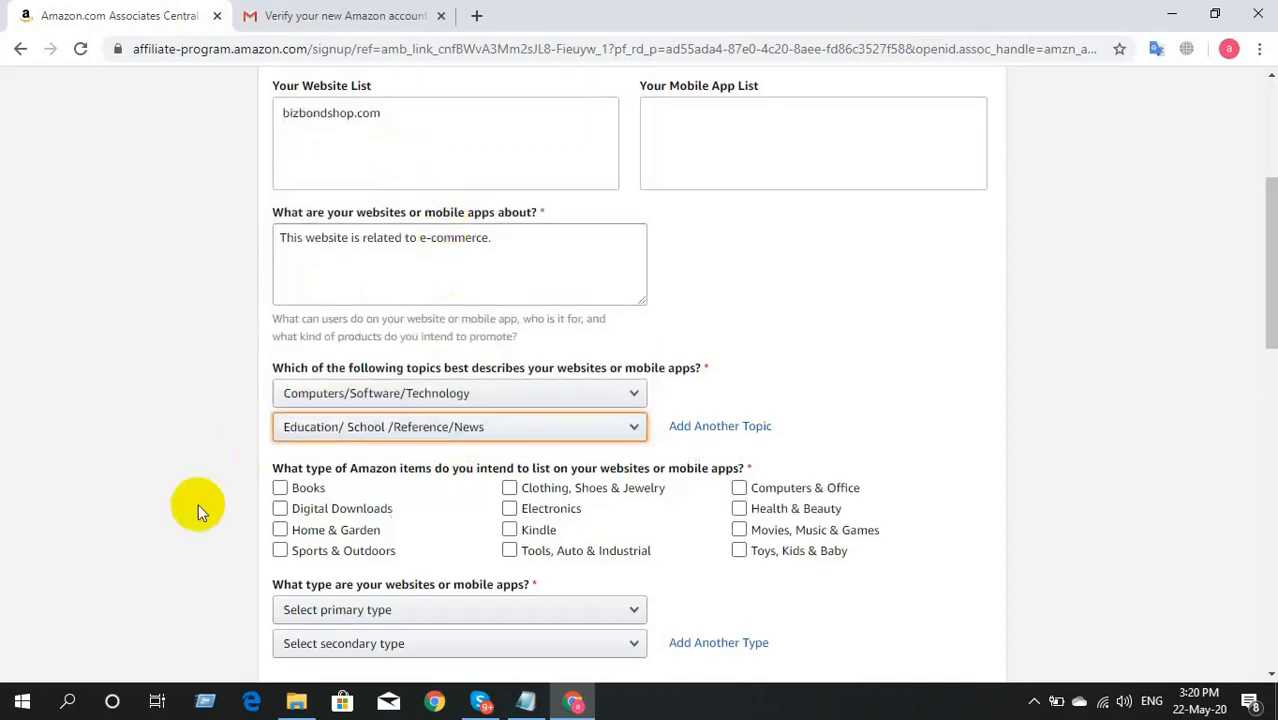
pyautogui.scroll(-2, 200, 500)
pyautogui.click(509, 391)
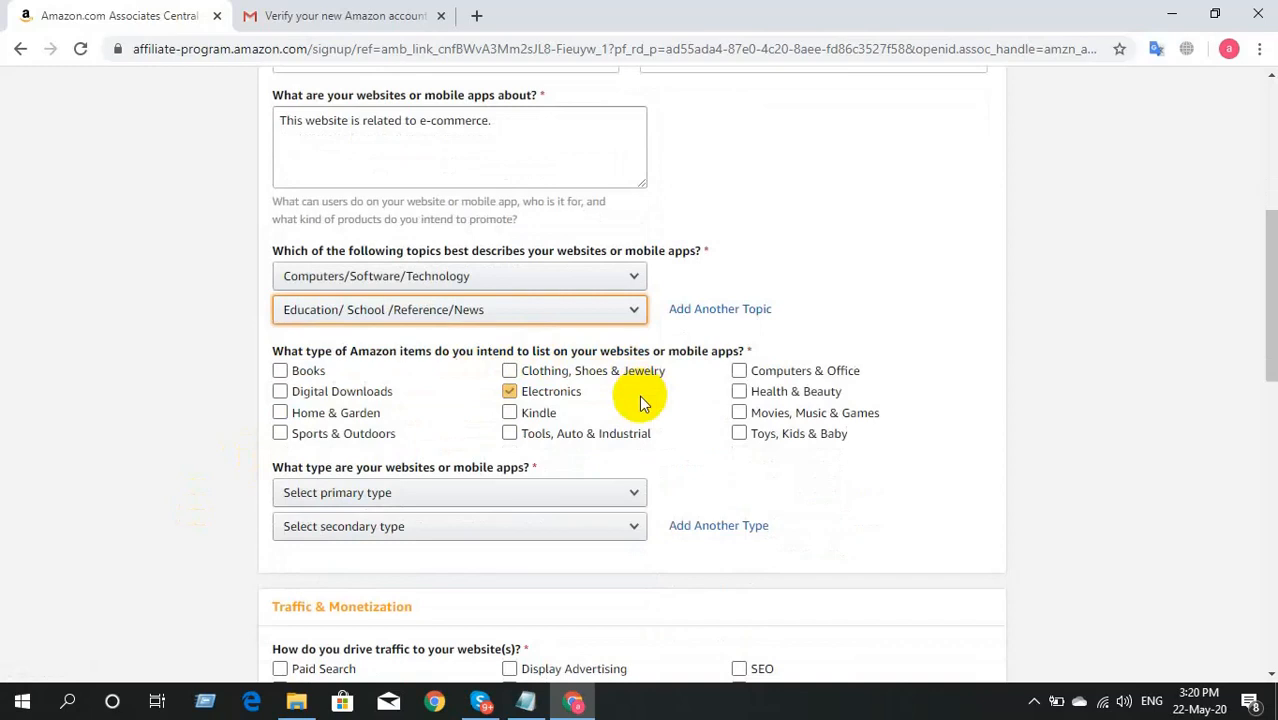
# Step: Tick all twelve item types, from Books to Computers & Office
pyautogui.click(509, 391)
pyautogui.click(280, 370)
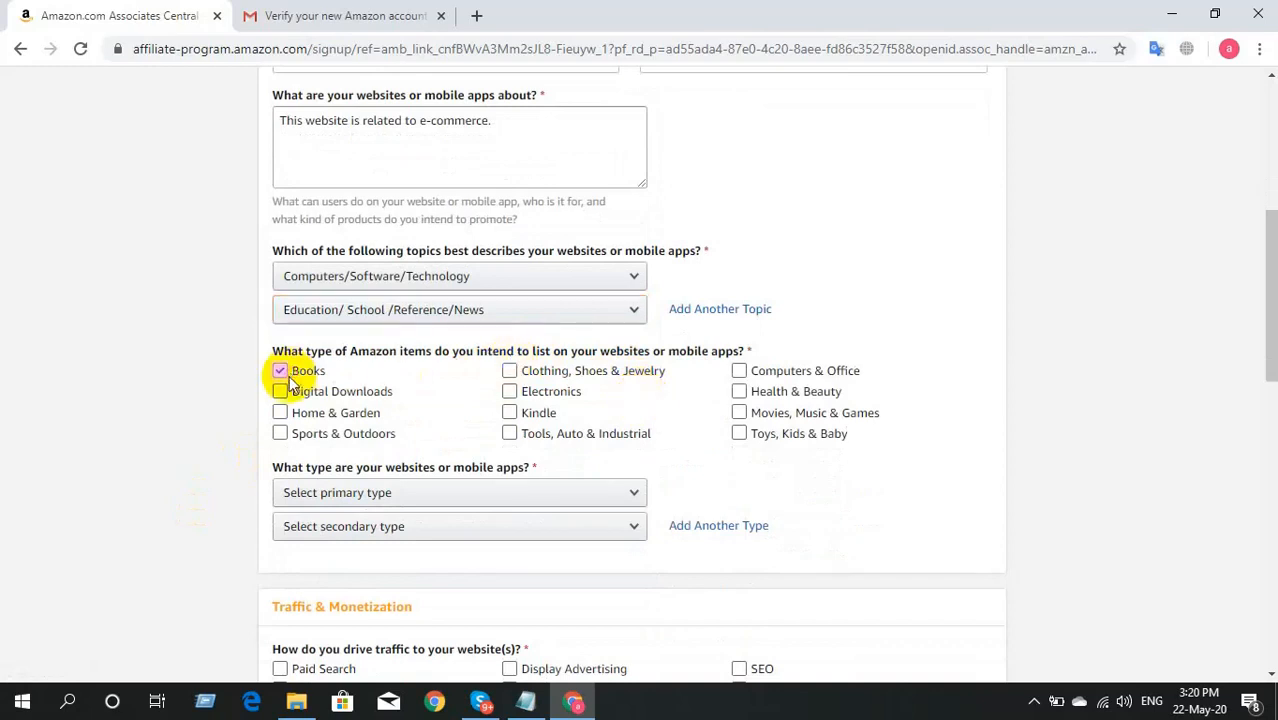
pyautogui.click(280, 391)
pyautogui.doubleClick(281, 434)
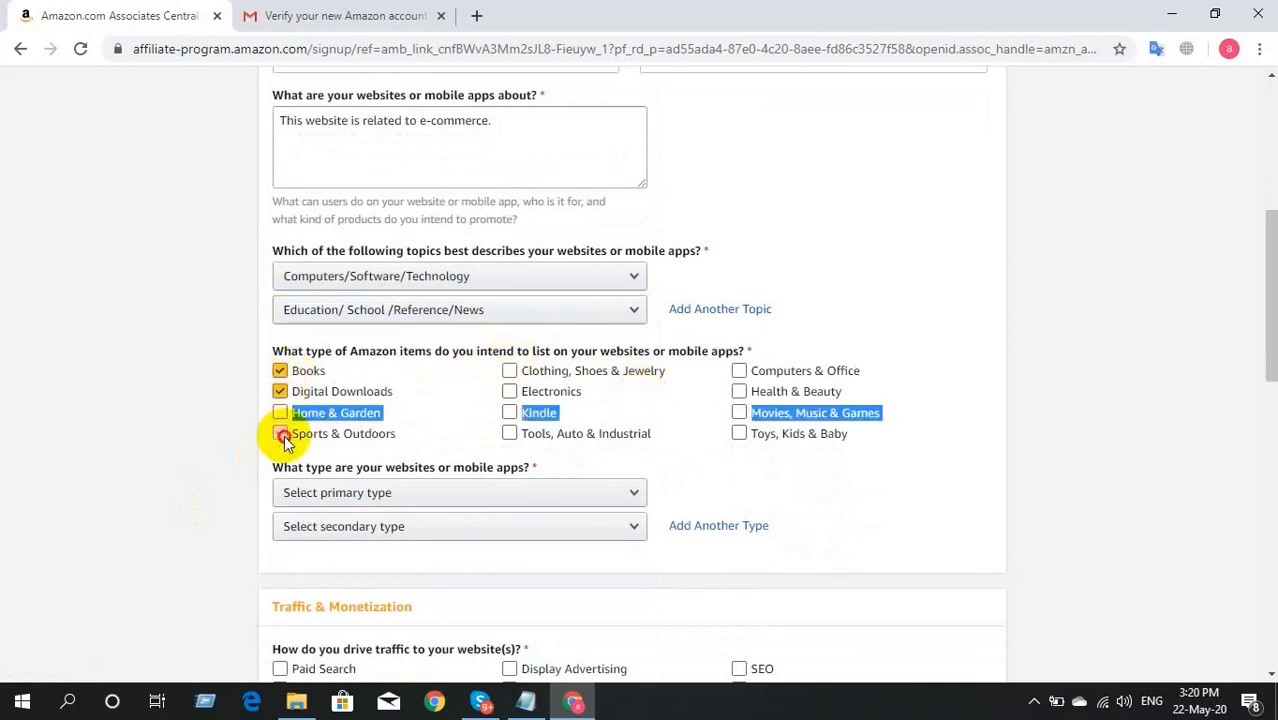
pyautogui.click(283, 436)
pyautogui.click(280, 413)
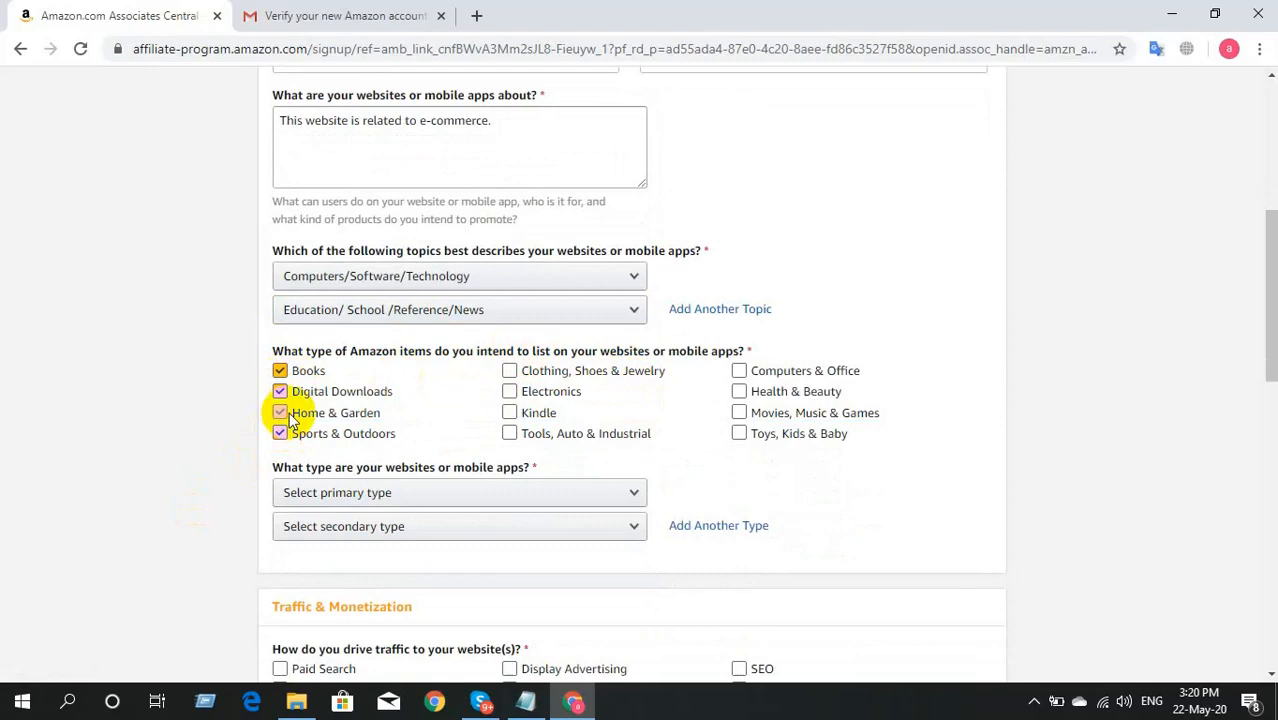
pyautogui.click(533, 372)
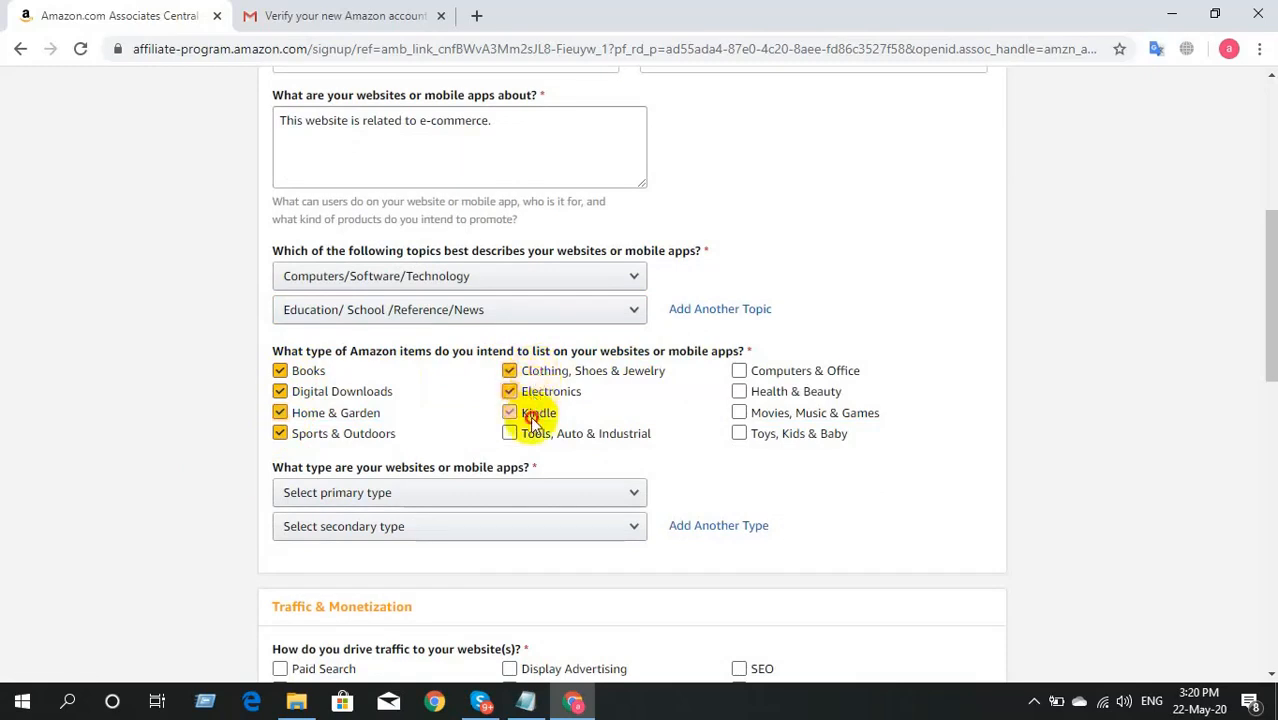
pyautogui.click(535, 433)
pyautogui.click(797, 438)
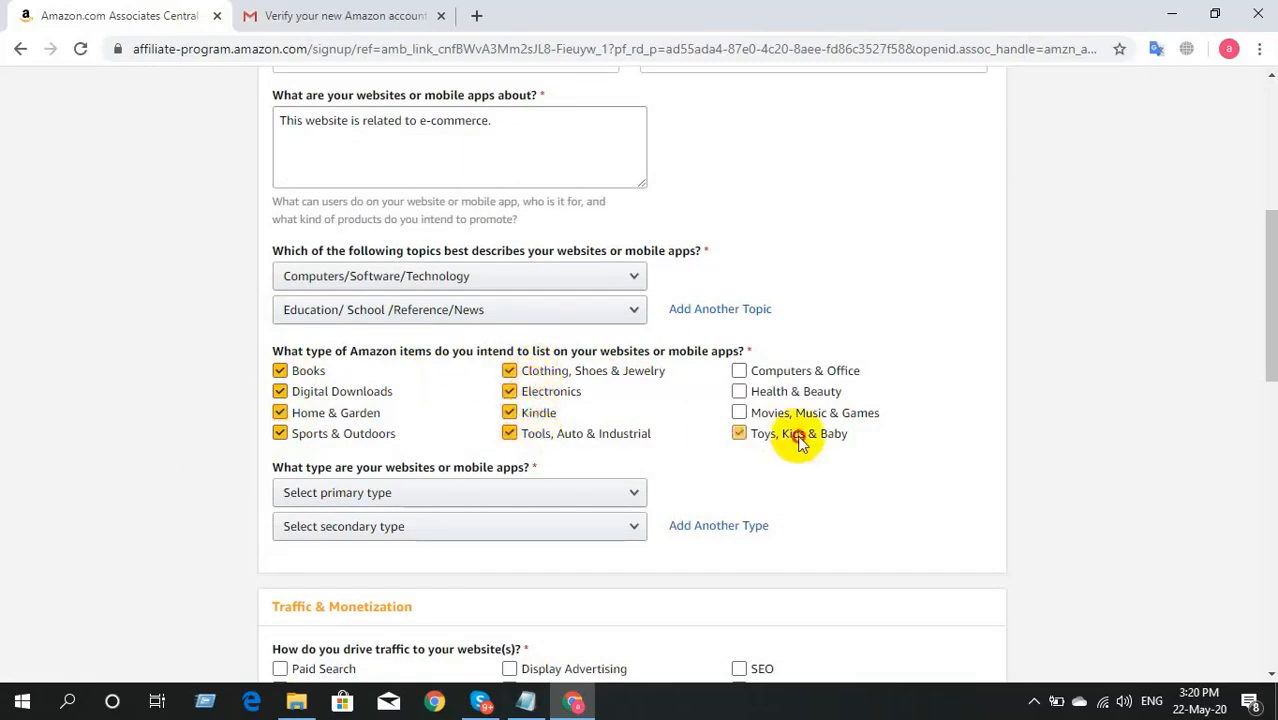
pyautogui.click(806, 410)
pyautogui.click(788, 393)
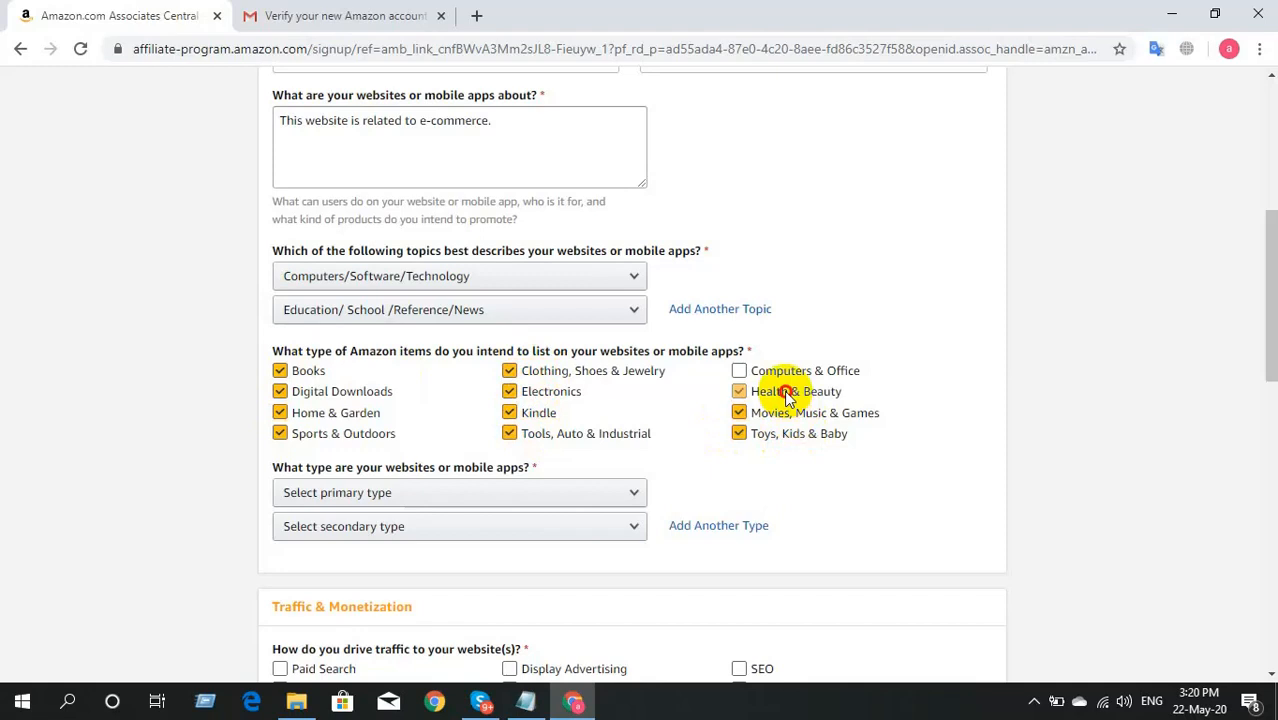
pyautogui.click(787, 368)
# Step: Set site types to Comparison Shopping Engine (primary) and Content or Niche Website (secondary)
pyautogui.scroll(-1, 709, 416)
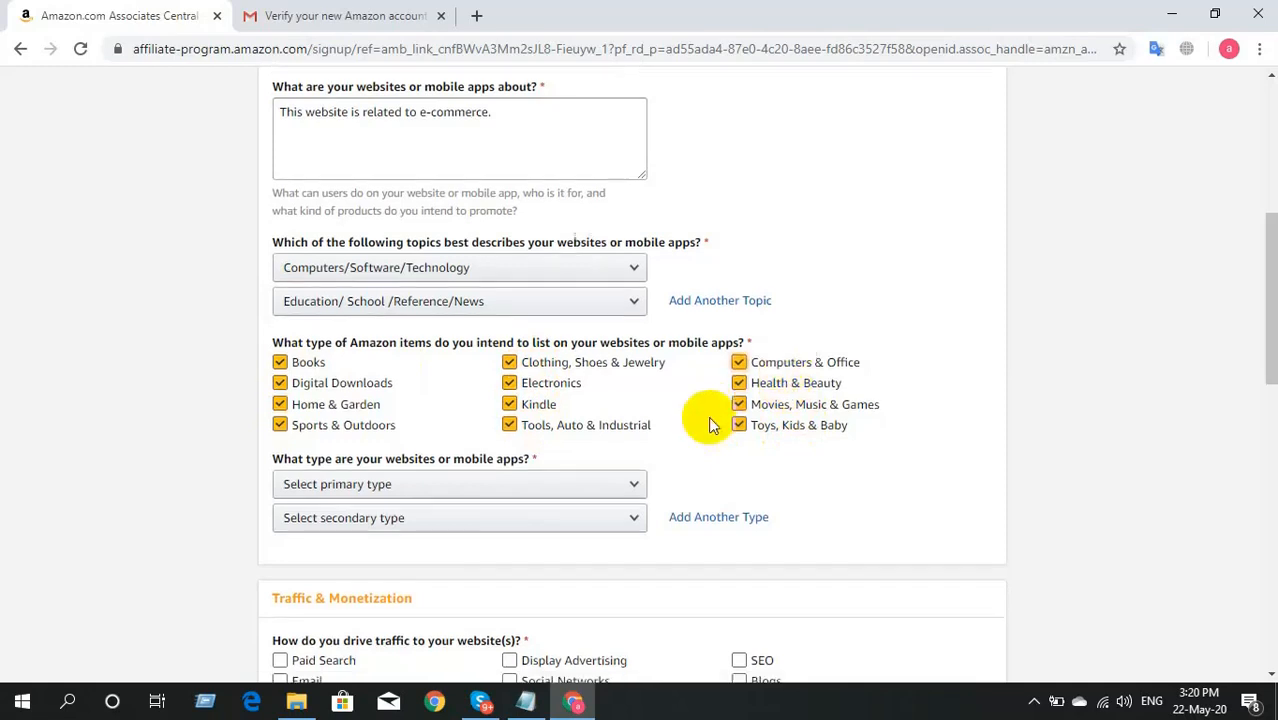
pyautogui.scroll(-1, 709, 418)
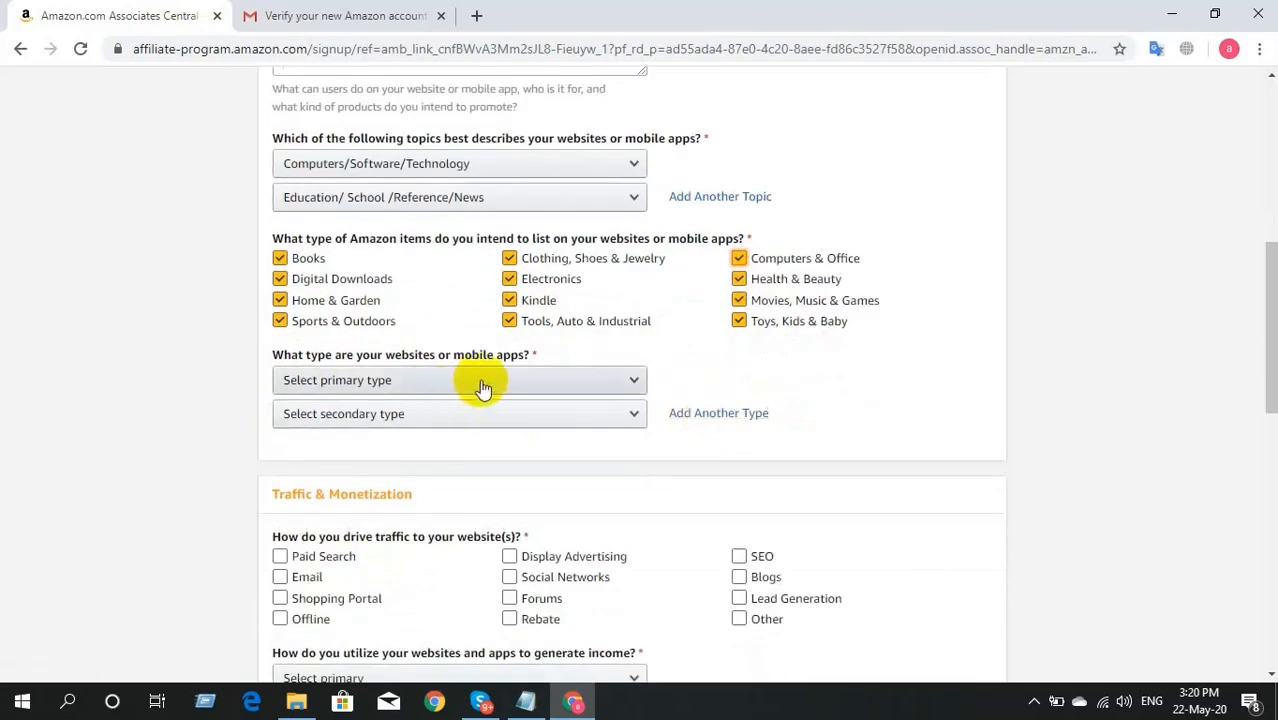
pyautogui.click(523, 383)
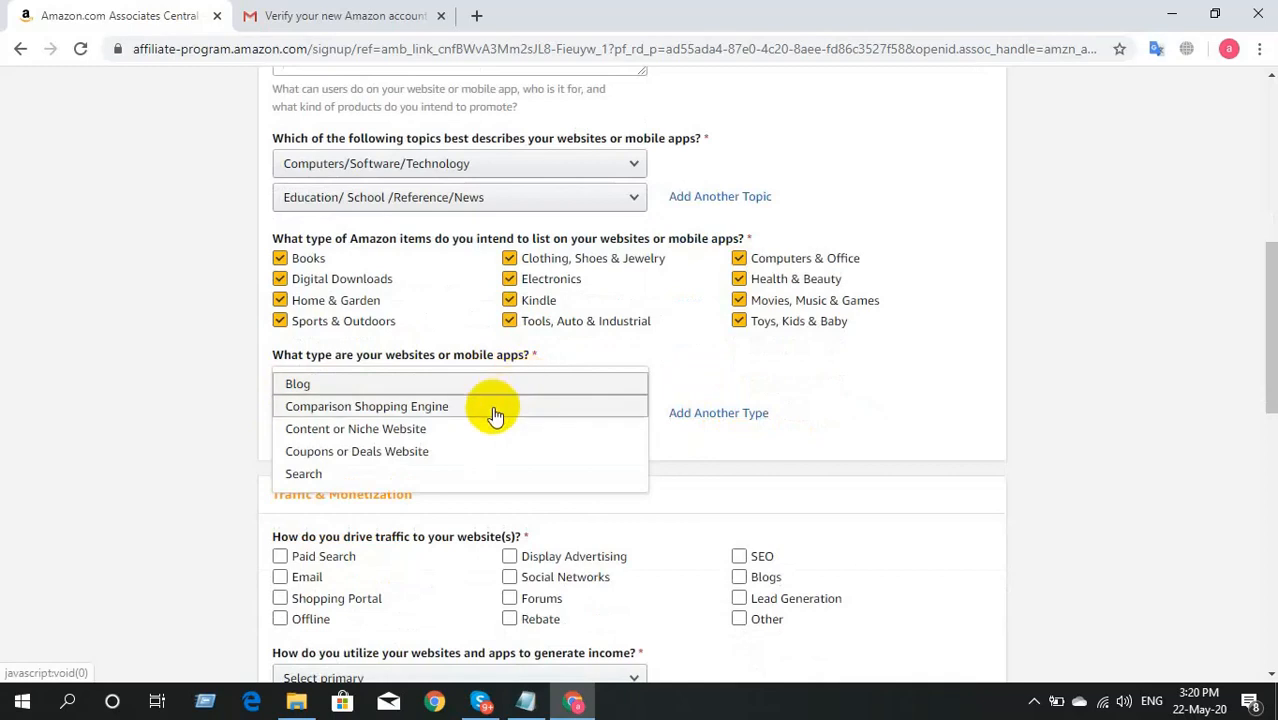
pyautogui.click(494, 408)
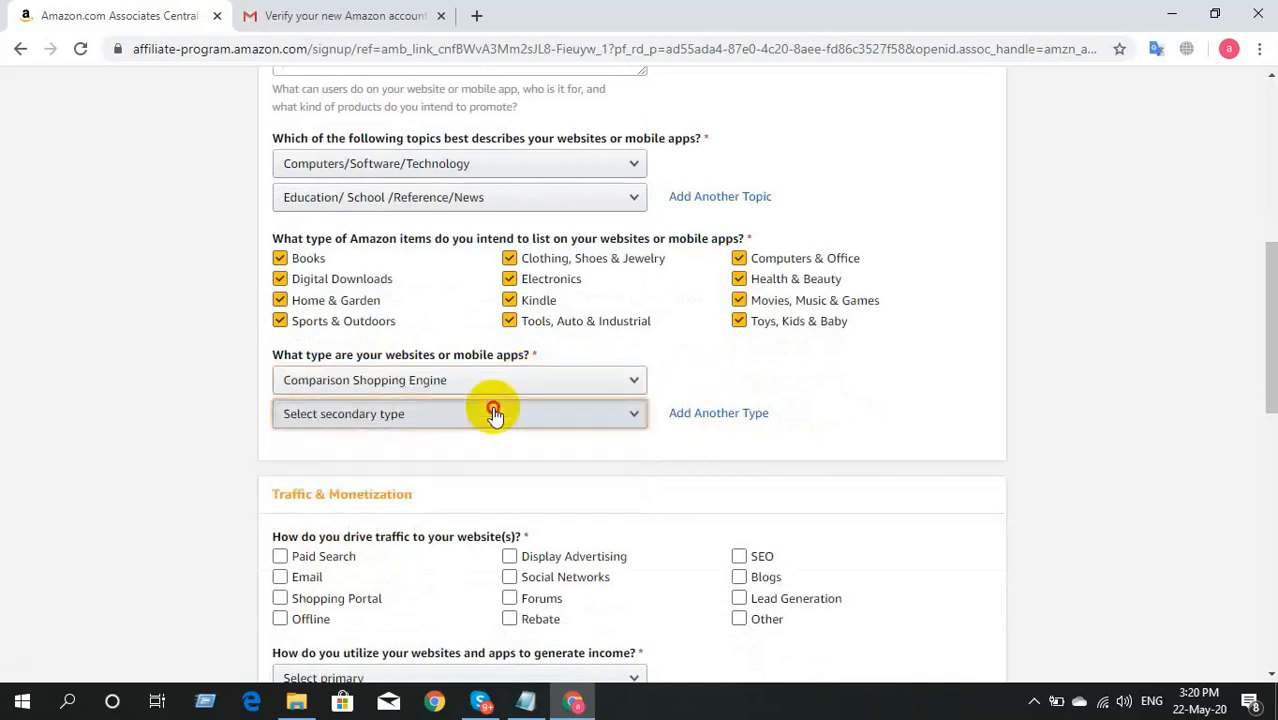
pyautogui.click(494, 414)
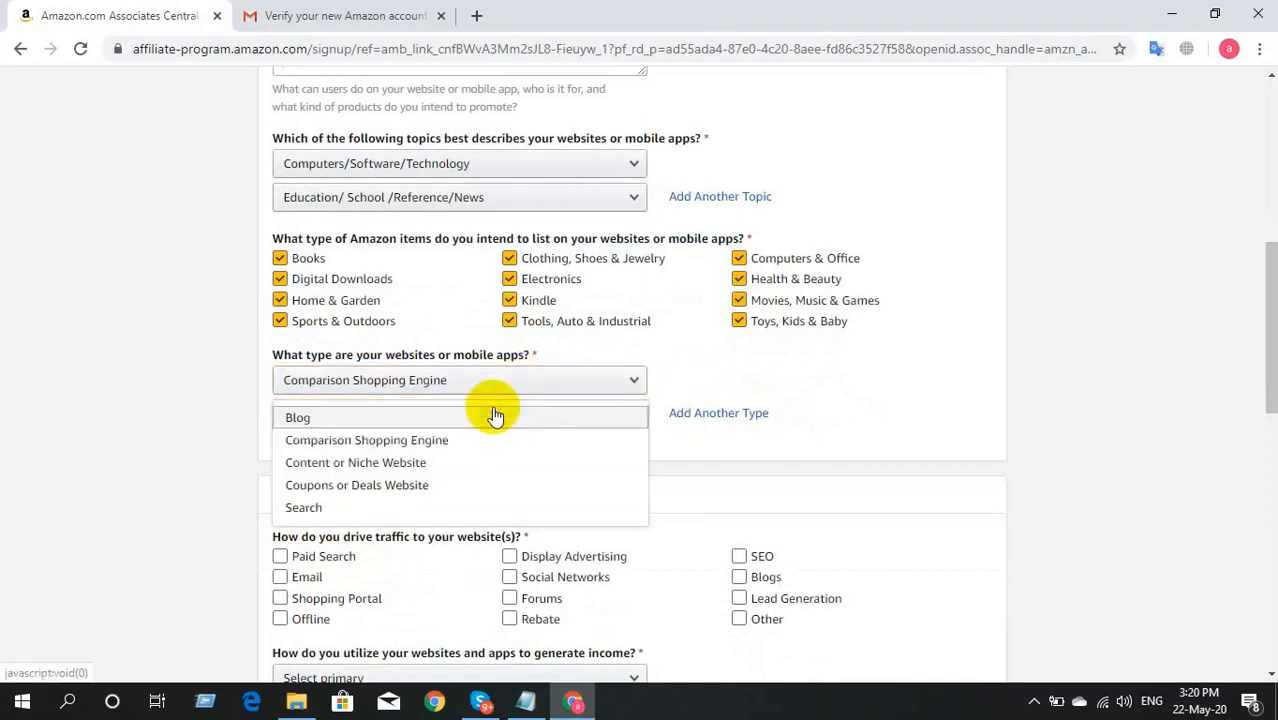
pyautogui.click(456, 462)
pyautogui.scroll(-2, 456, 460)
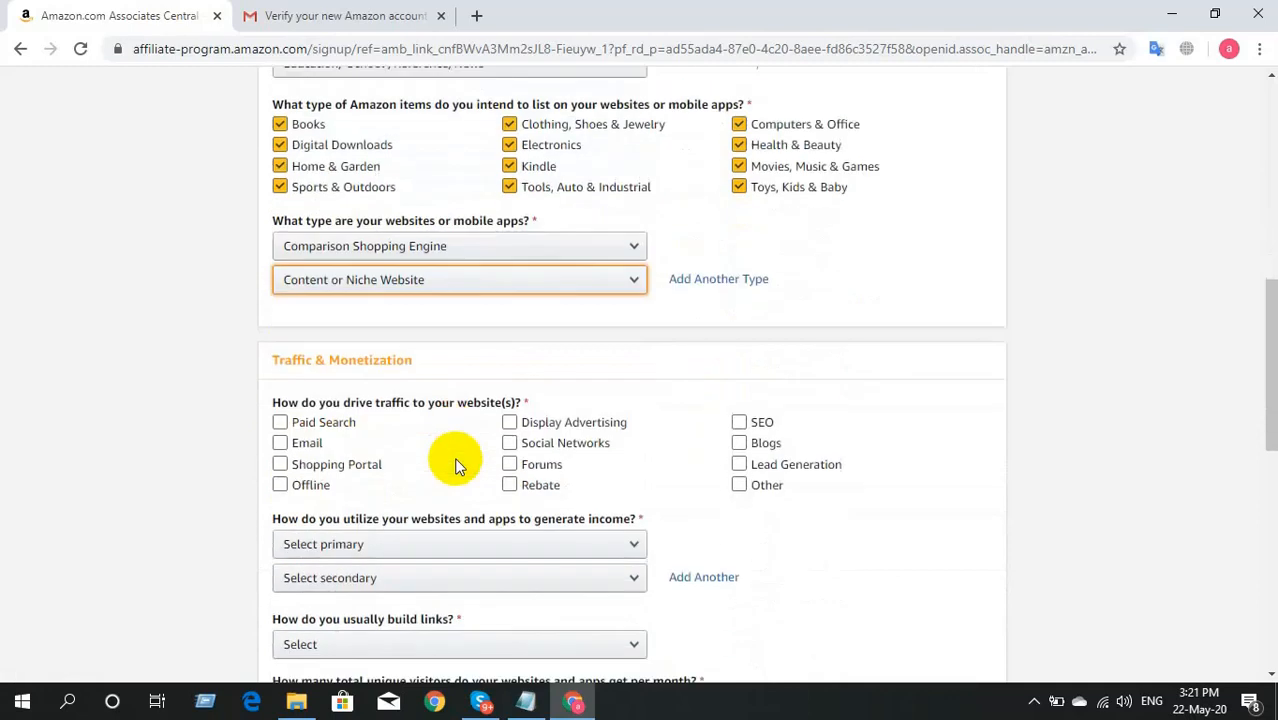
# Step: Tick Email, Offline, Shopping Portal, Social Networks, Display Advertising and SEO as traffic sources
pyautogui.click(411, 448)
pyautogui.click(318, 443)
pyautogui.click(332, 426)
pyautogui.click(332, 426)
pyautogui.click(308, 443)
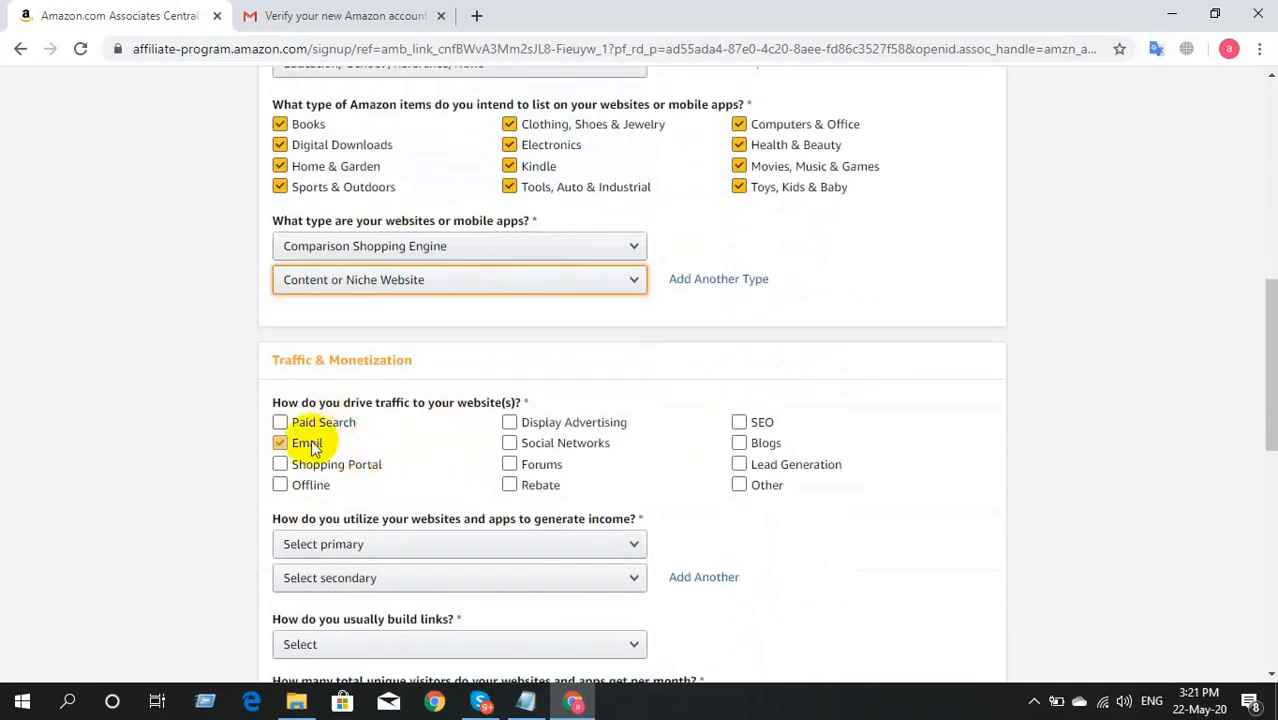
pyautogui.click(326, 484)
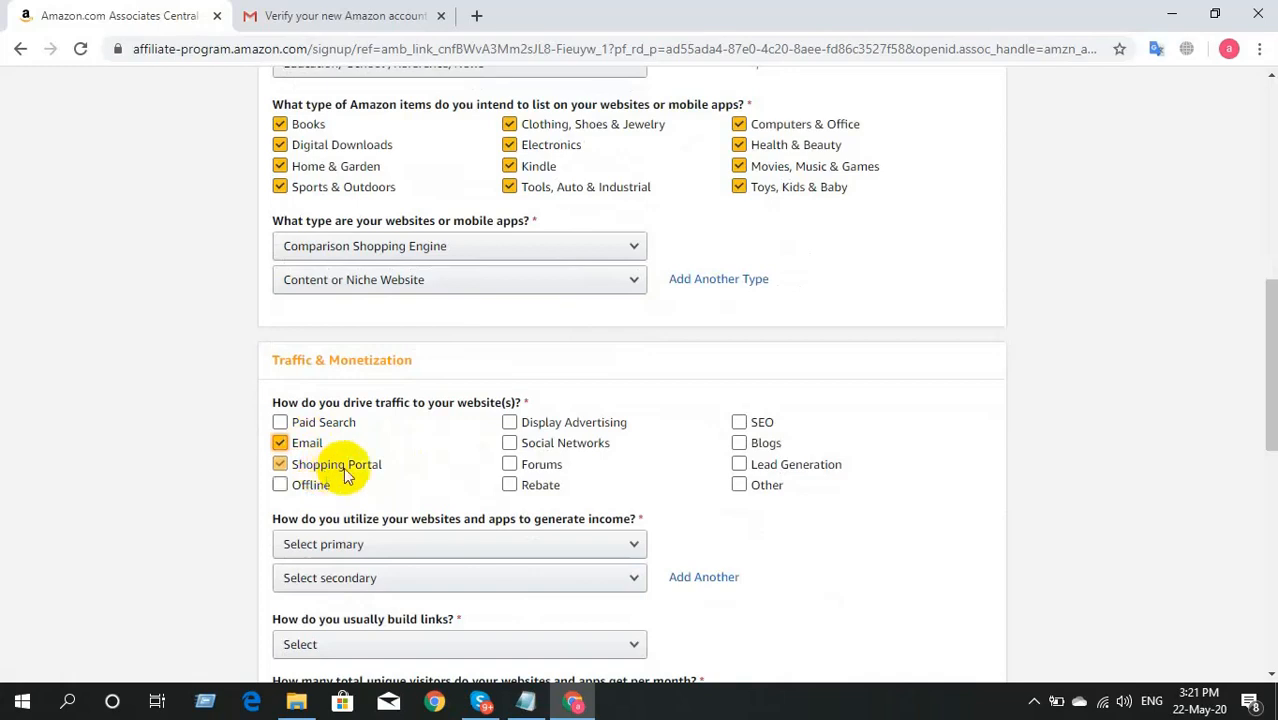
pyautogui.click(340, 465)
pyautogui.click(522, 449)
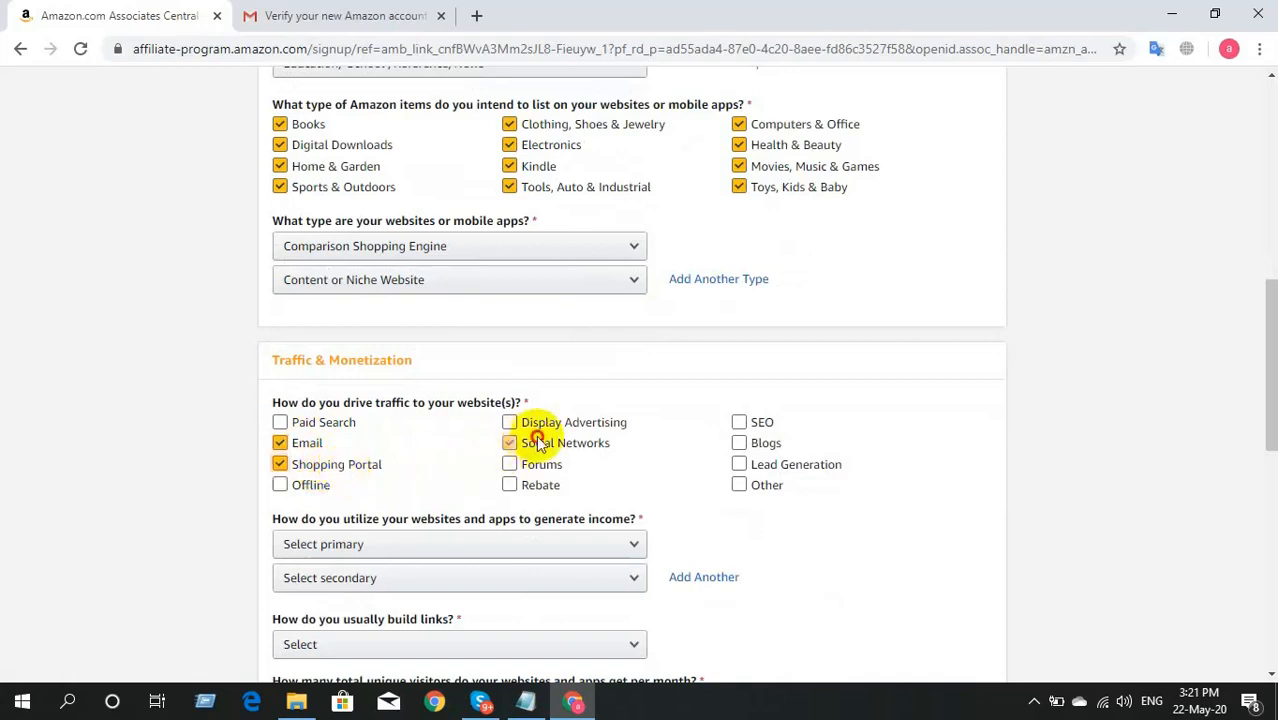
pyautogui.click(553, 429)
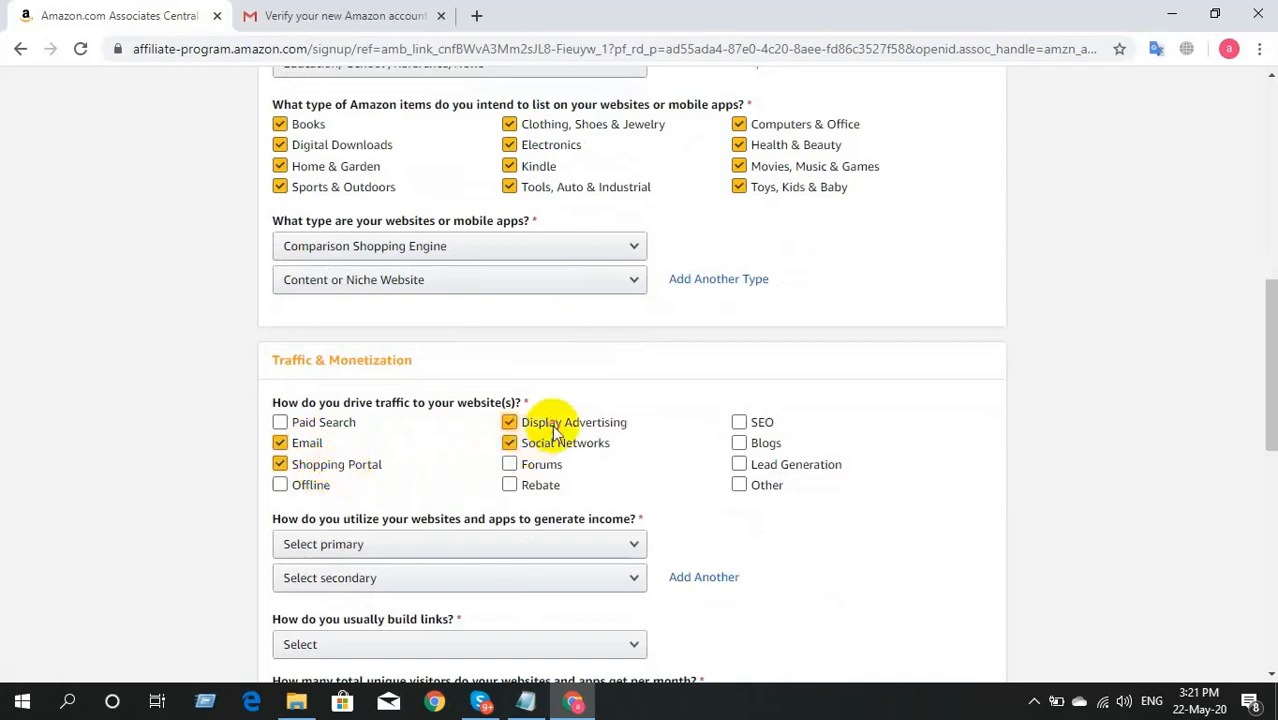
pyautogui.click(762, 428)
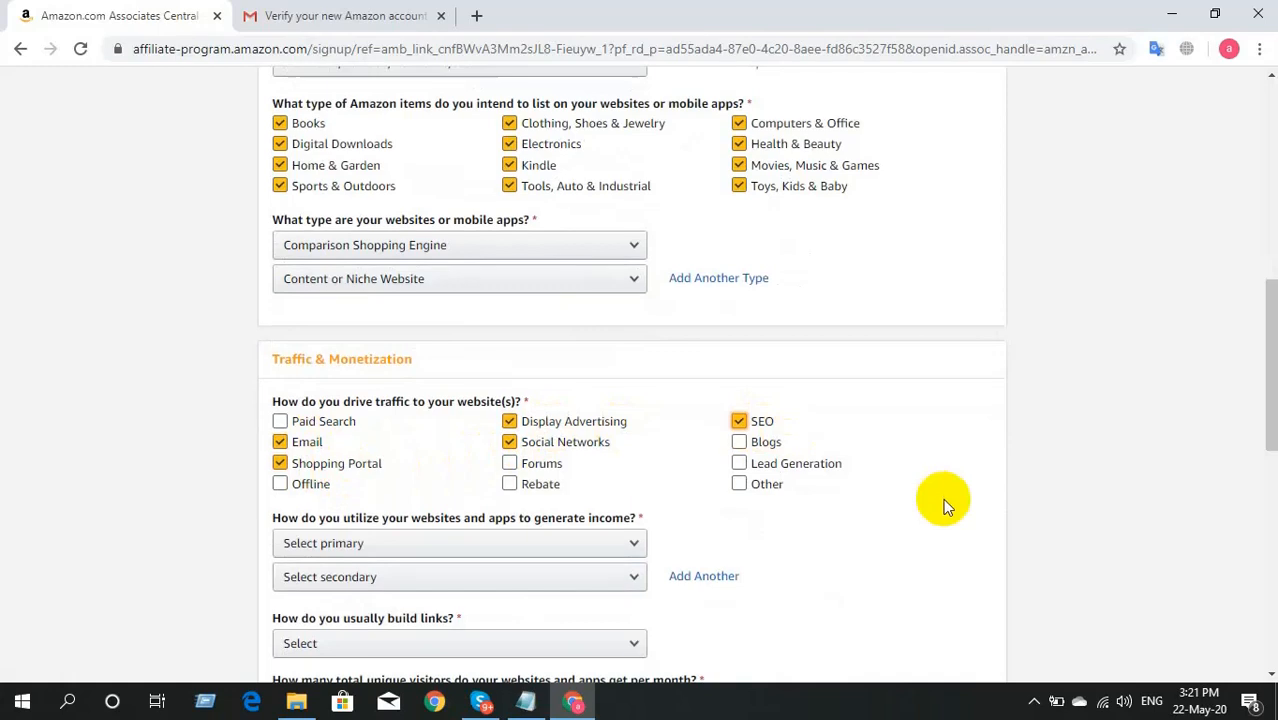
# Step: Choose eBay Affiliate Program as primary income and Display Advertising as secondary
pyautogui.scroll(-1, 943, 498)
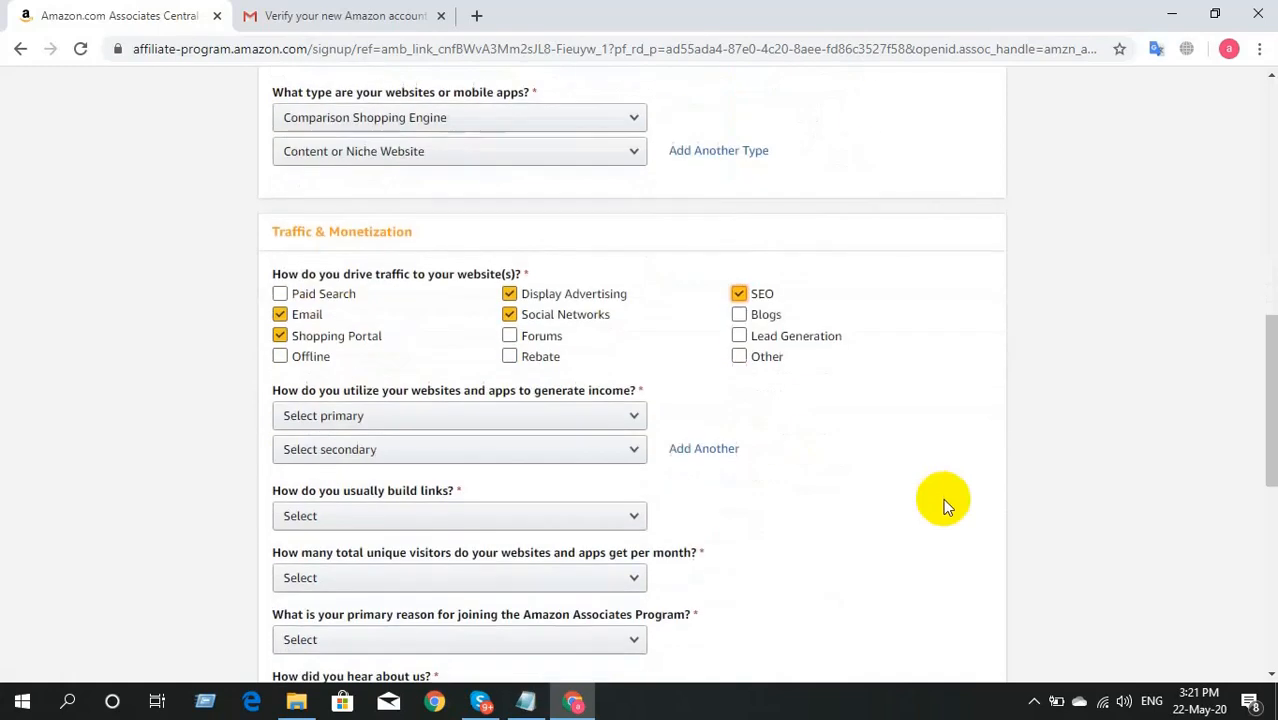
pyautogui.click(485, 418)
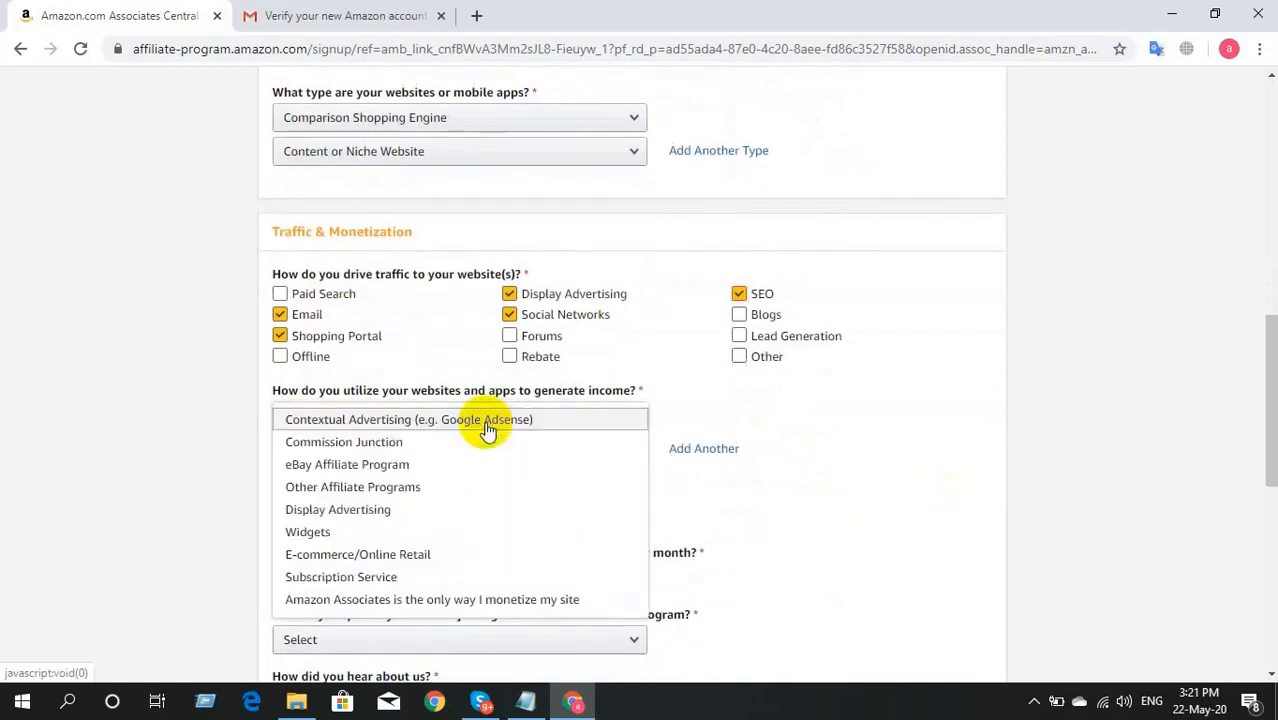
pyautogui.click(432, 466)
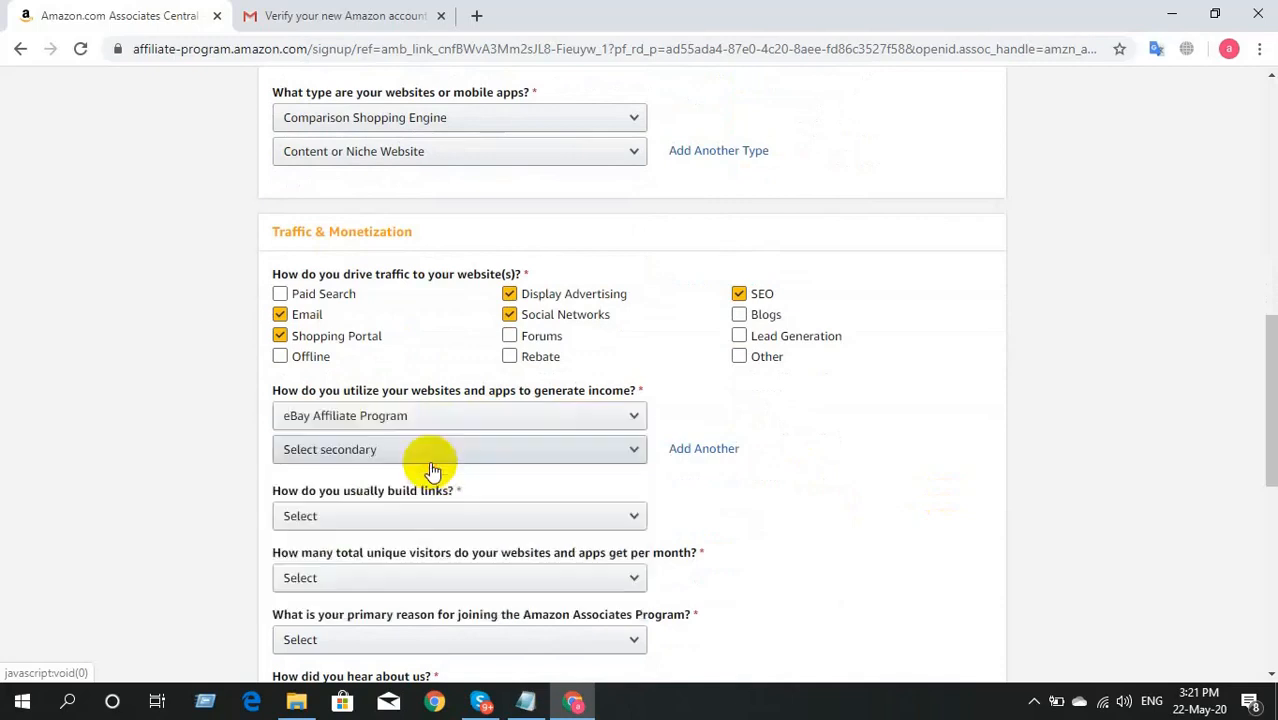
pyautogui.click(462, 449)
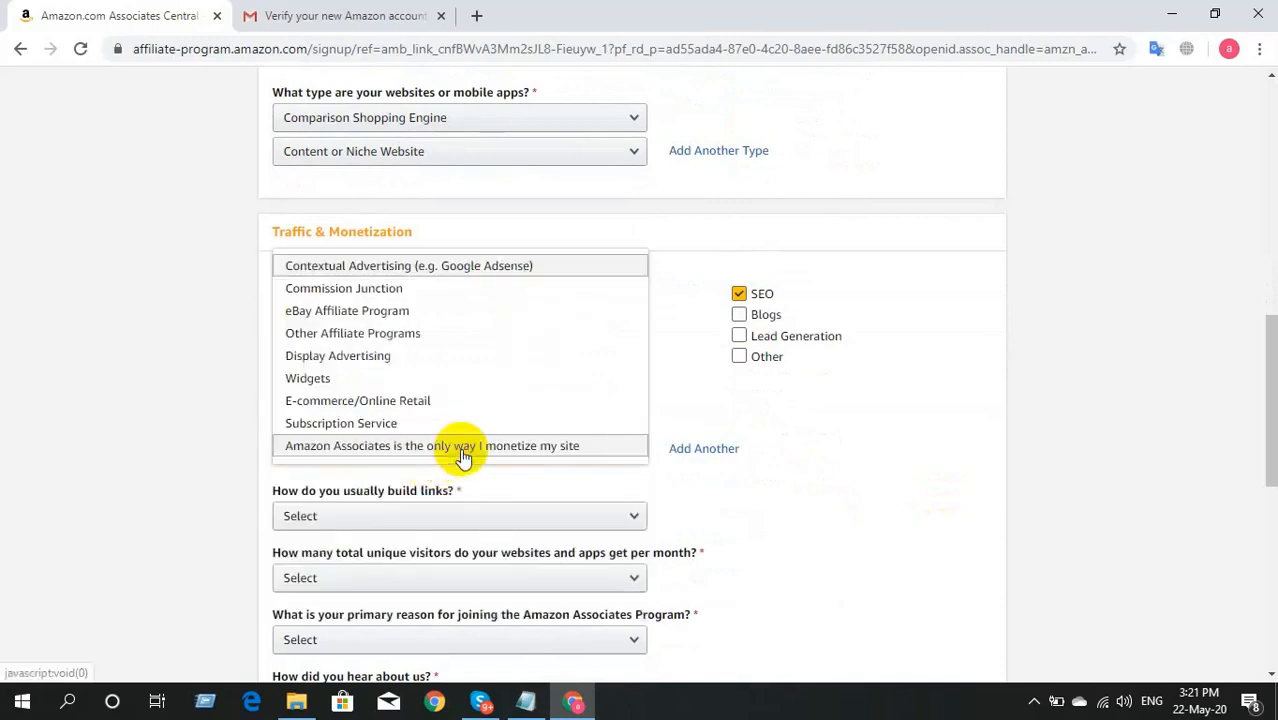
pyautogui.click(462, 382)
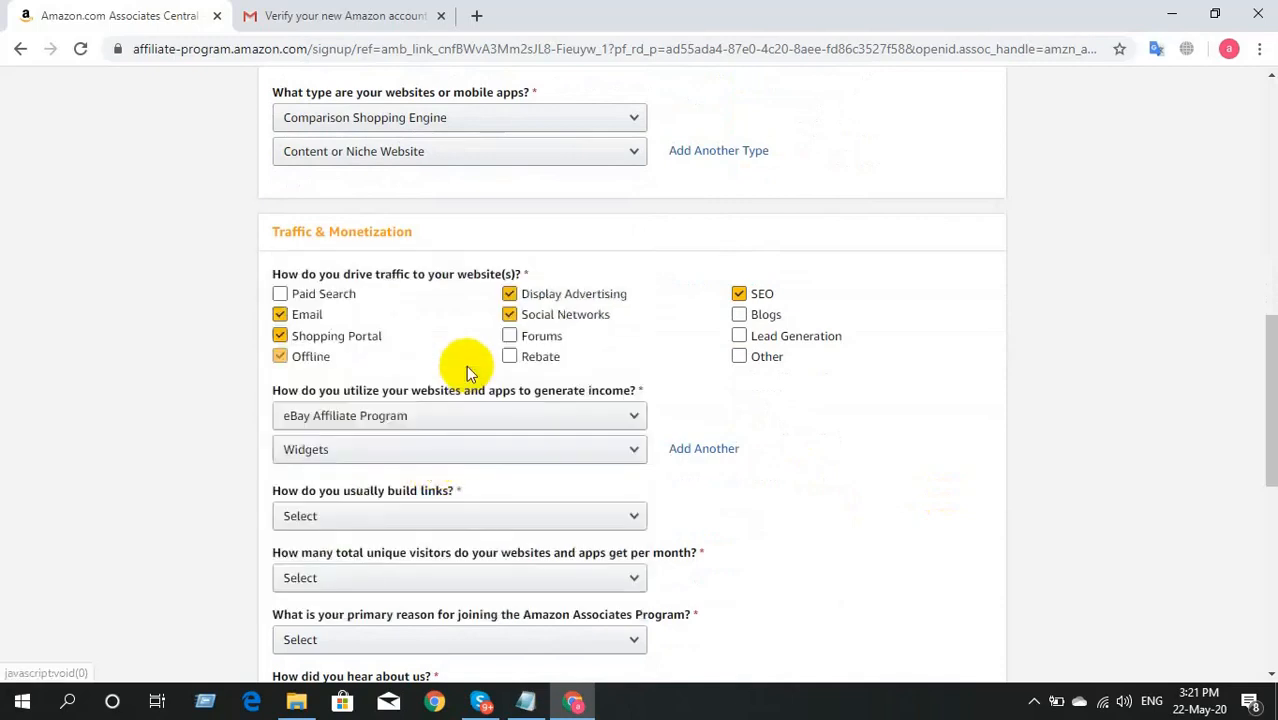
pyautogui.click(462, 452)
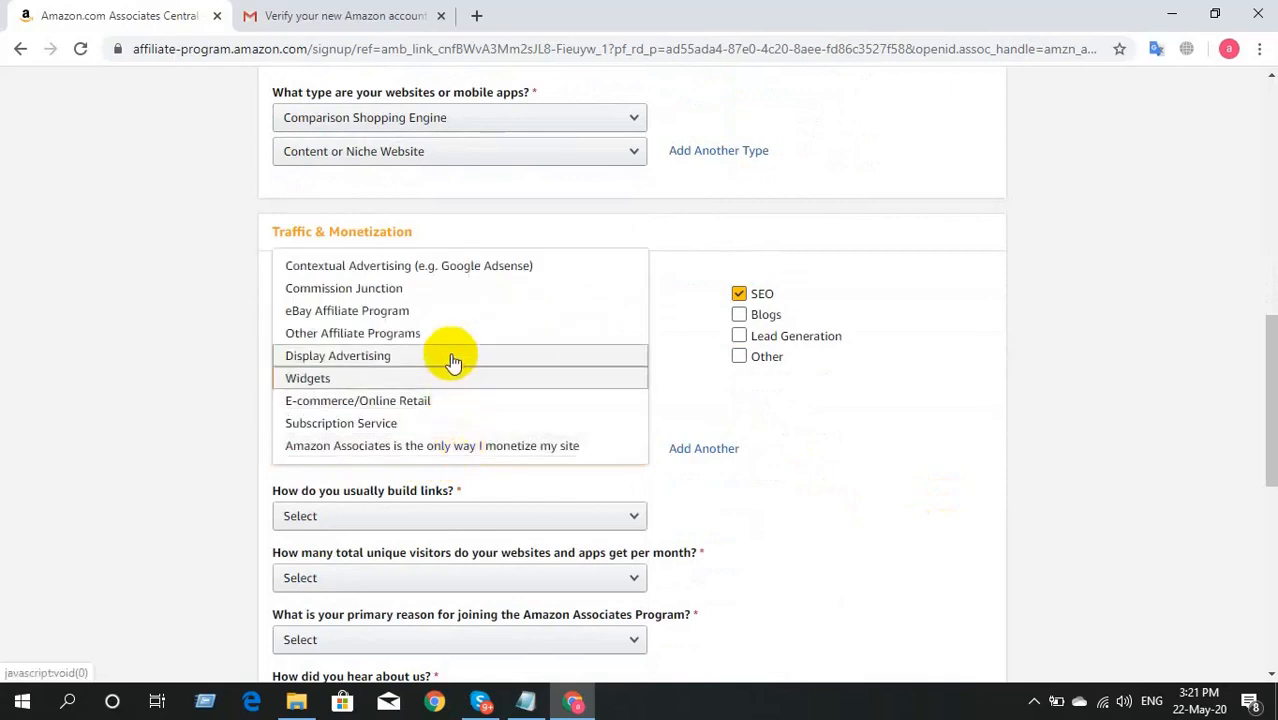
pyautogui.click(452, 358)
pyautogui.scroll(-2, 223, 419)
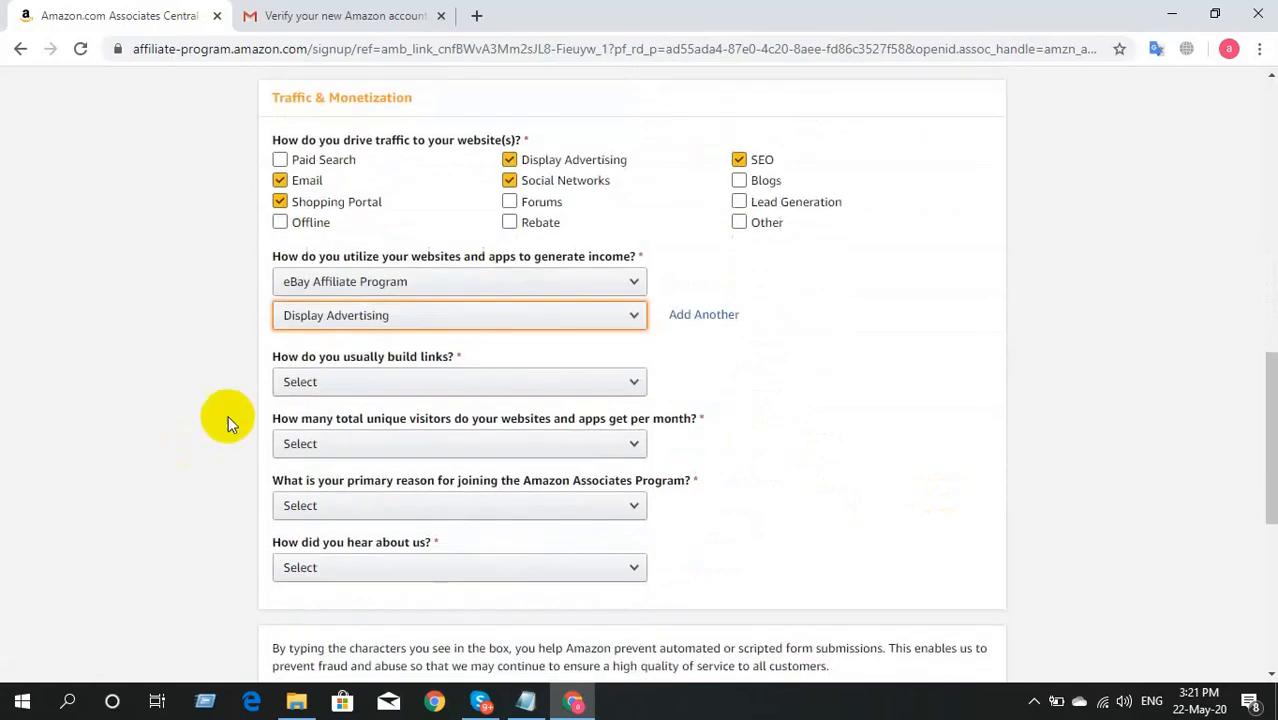
# Step: Answer HTML Editor, Less than 500 visitors, reason Other, and heard via Online Search
pyautogui.click(448, 382)
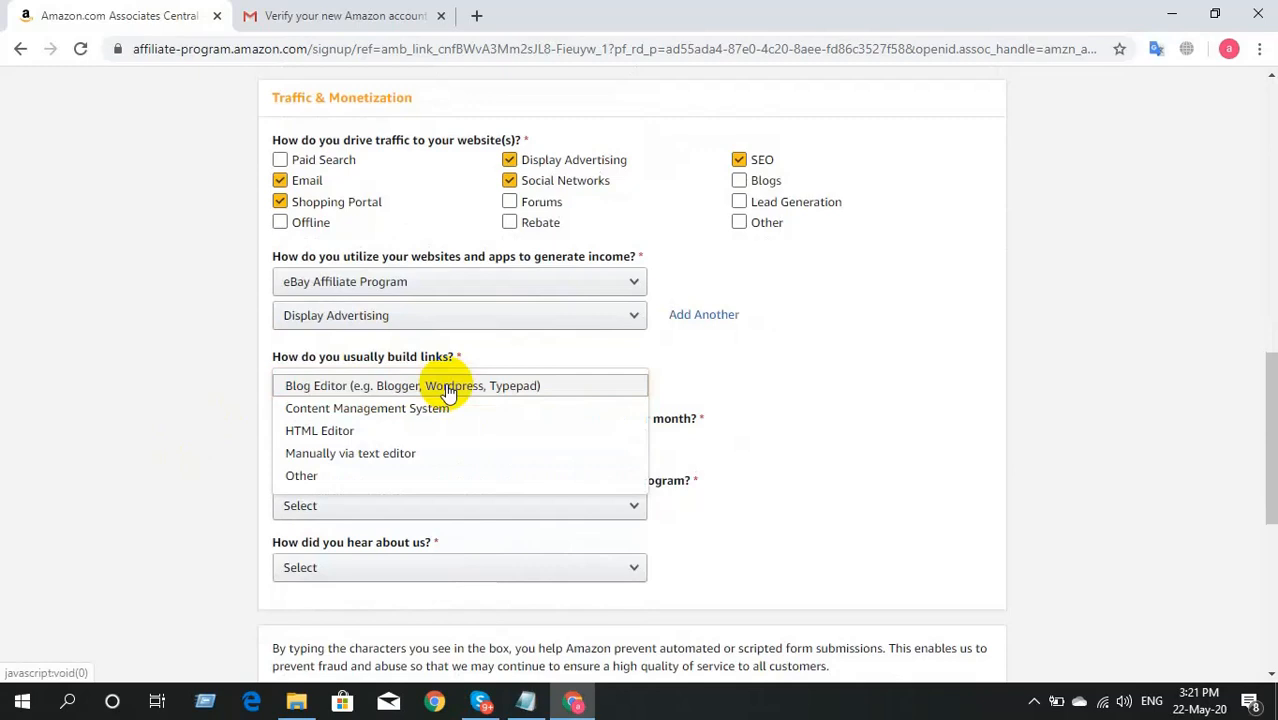
pyautogui.click(366, 432)
pyautogui.scroll(-1, 330, 435)
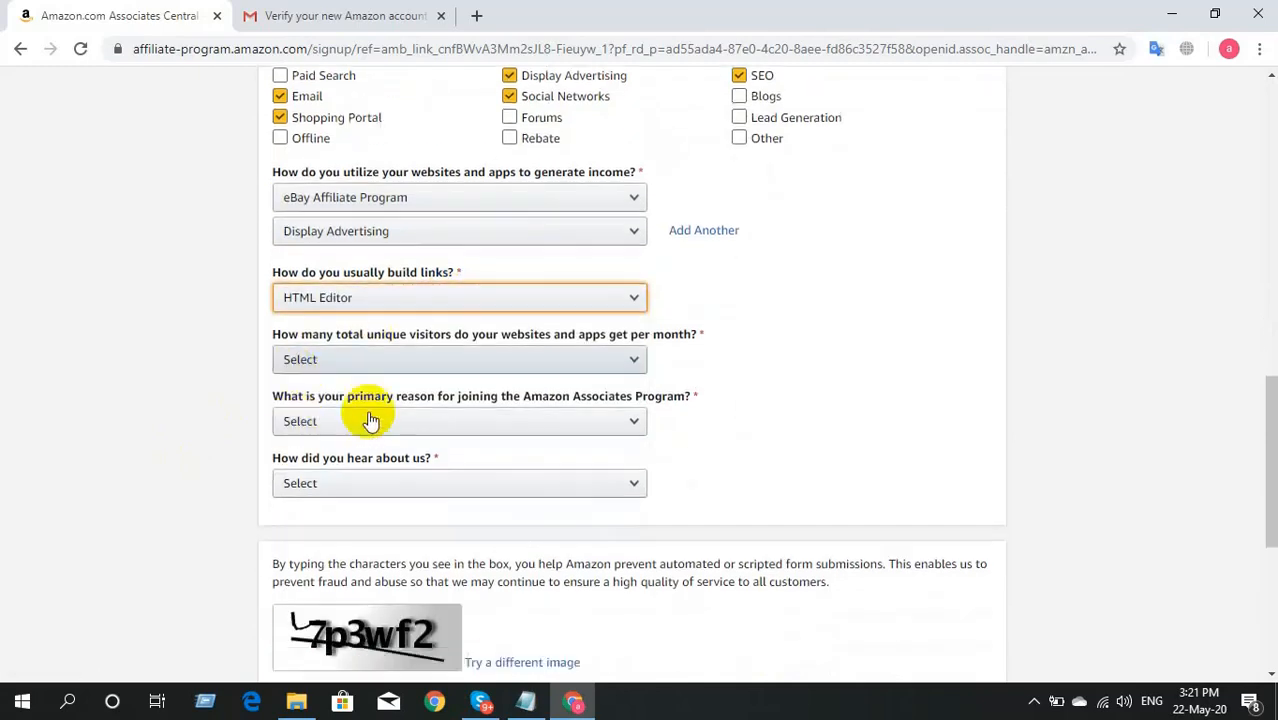
pyautogui.click(545, 358)
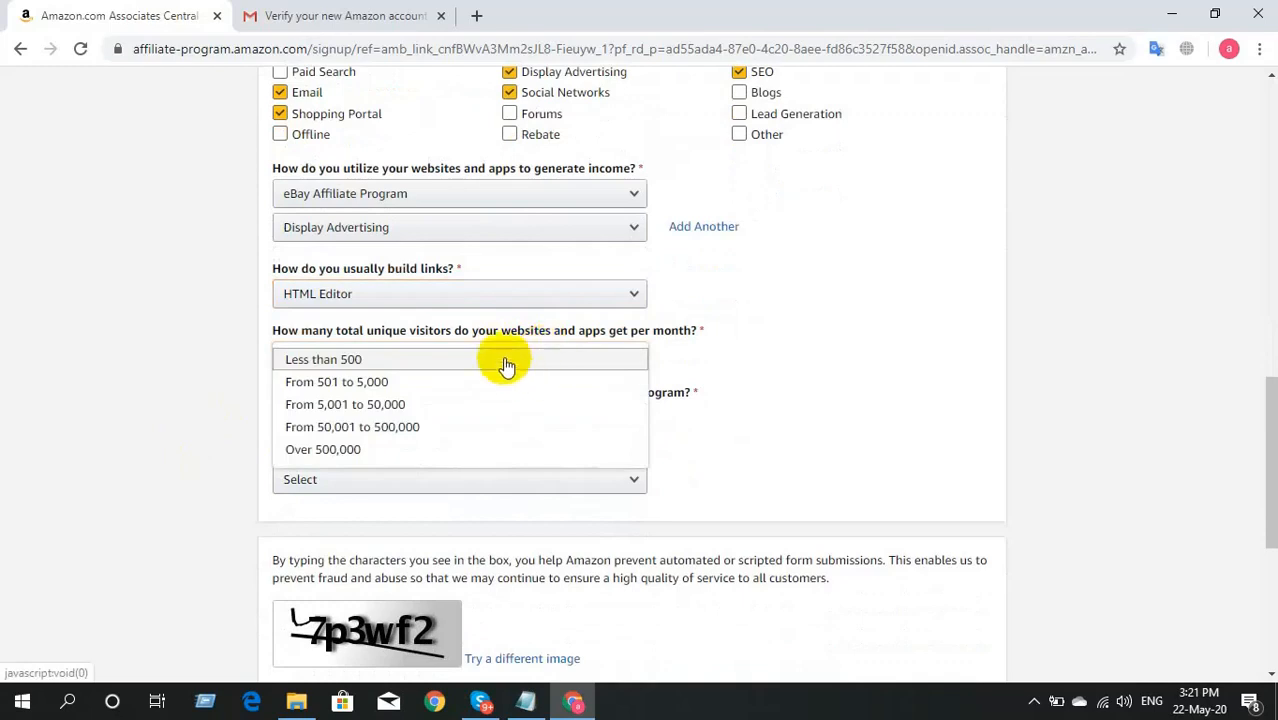
pyautogui.click(507, 362)
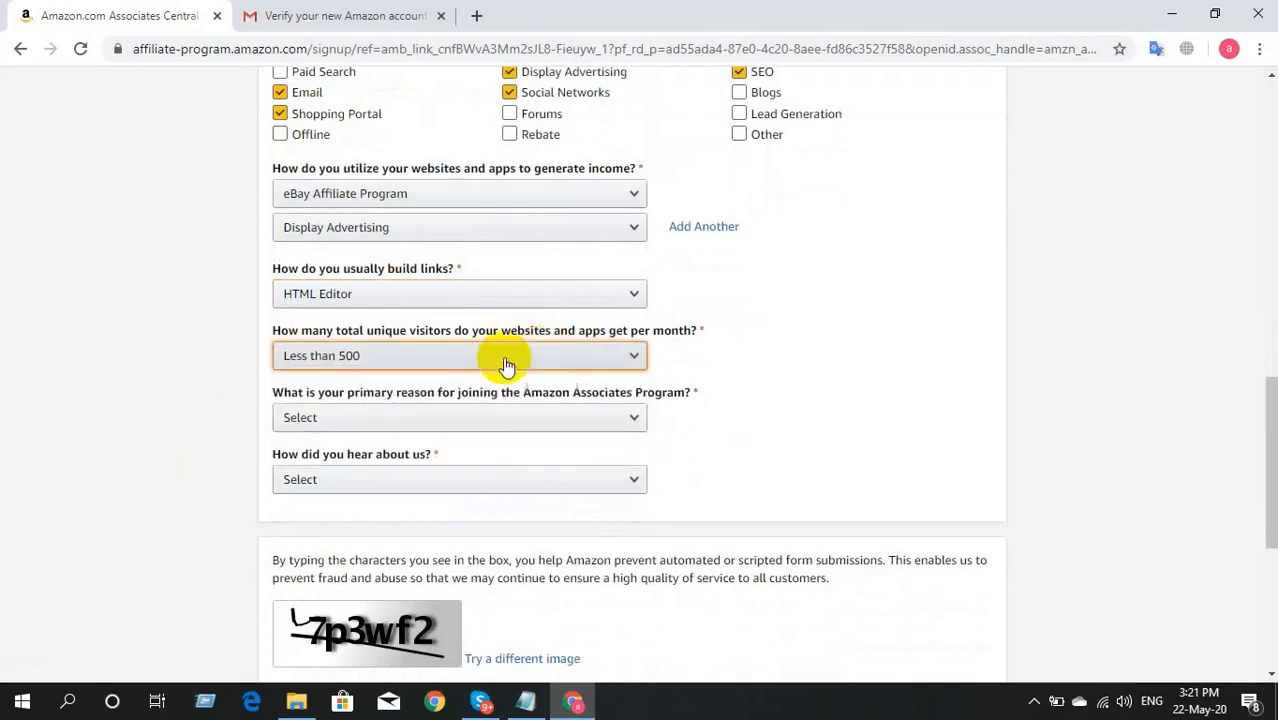
pyautogui.scroll(-1, 503, 358)
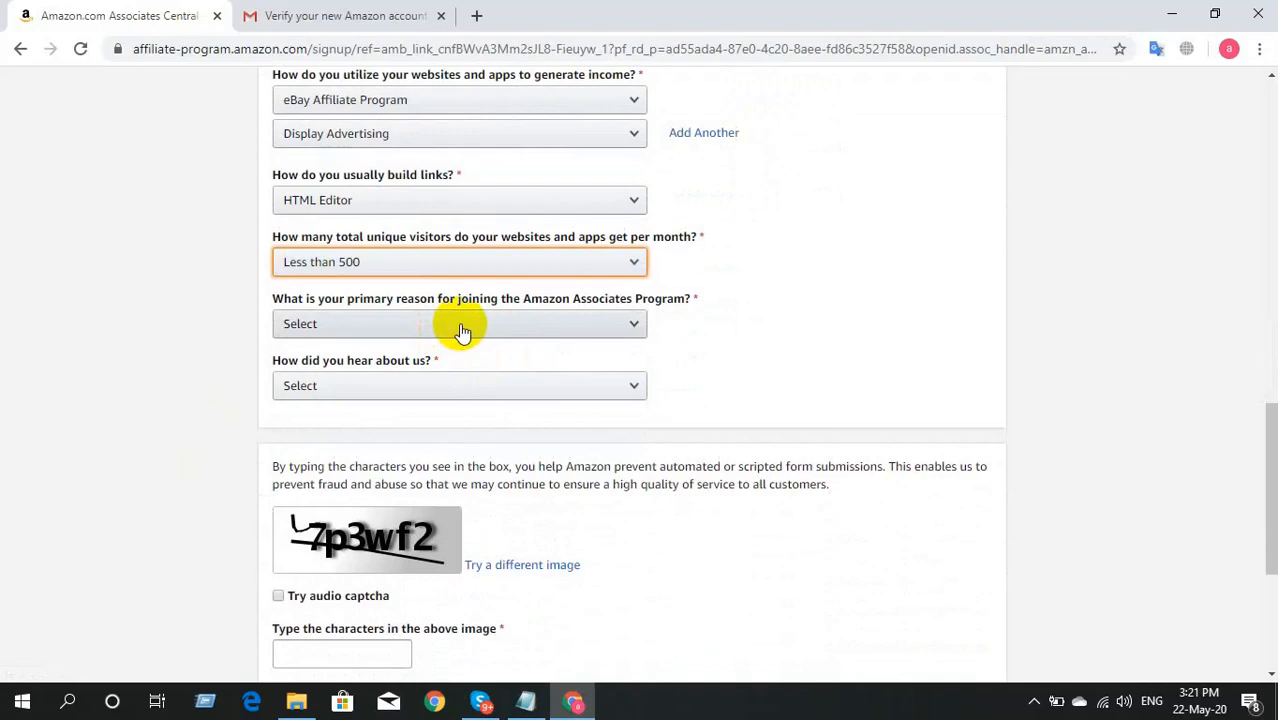
pyautogui.click(462, 330)
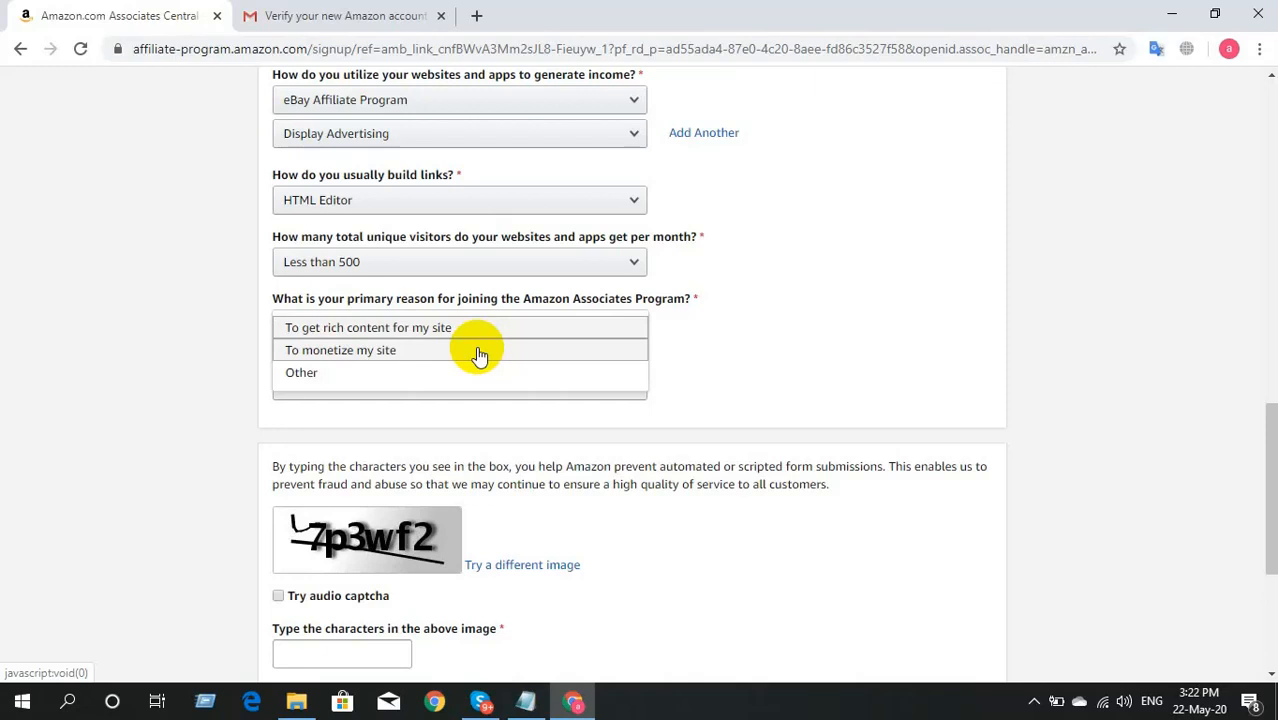
pyautogui.click(471, 372)
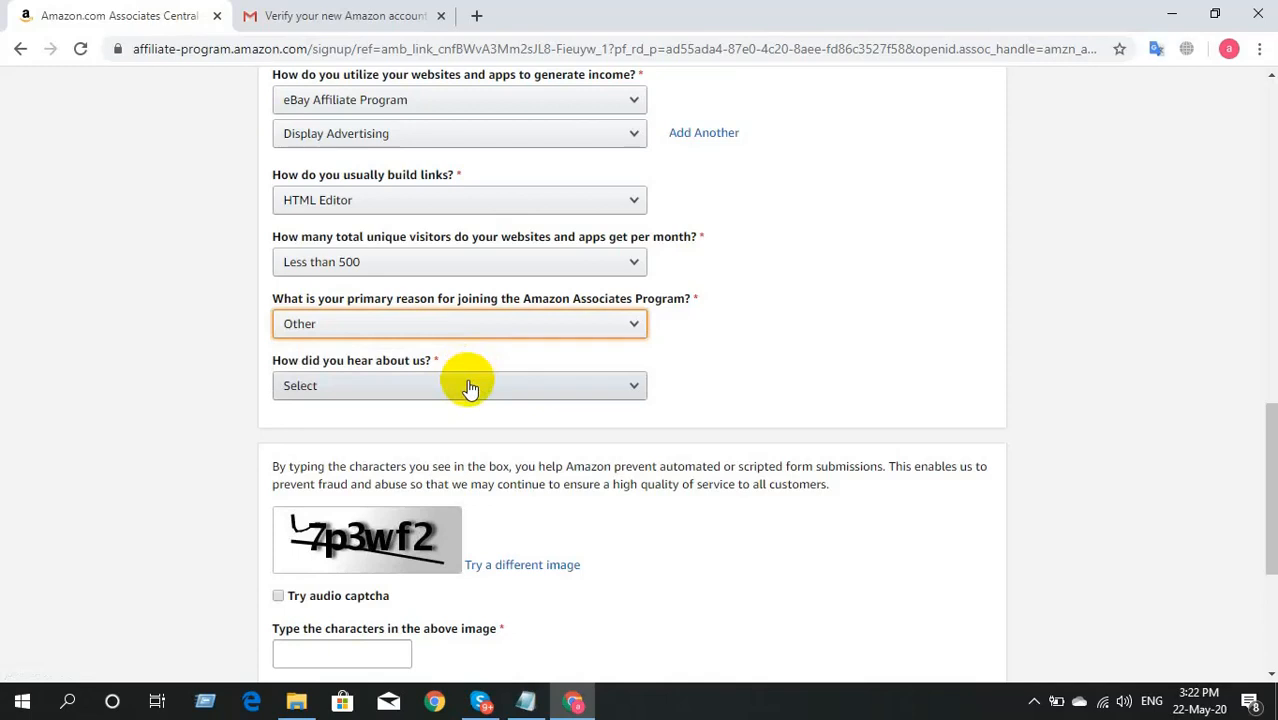
pyautogui.click(470, 388)
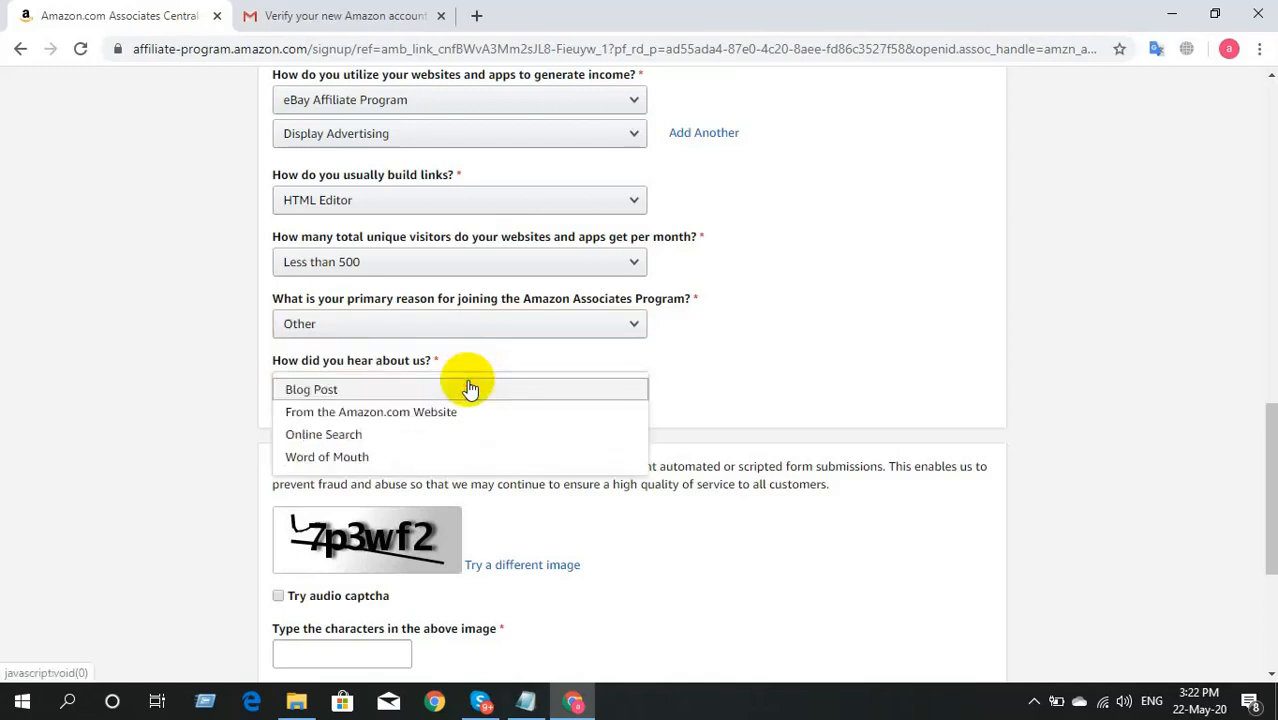
pyautogui.click(455, 432)
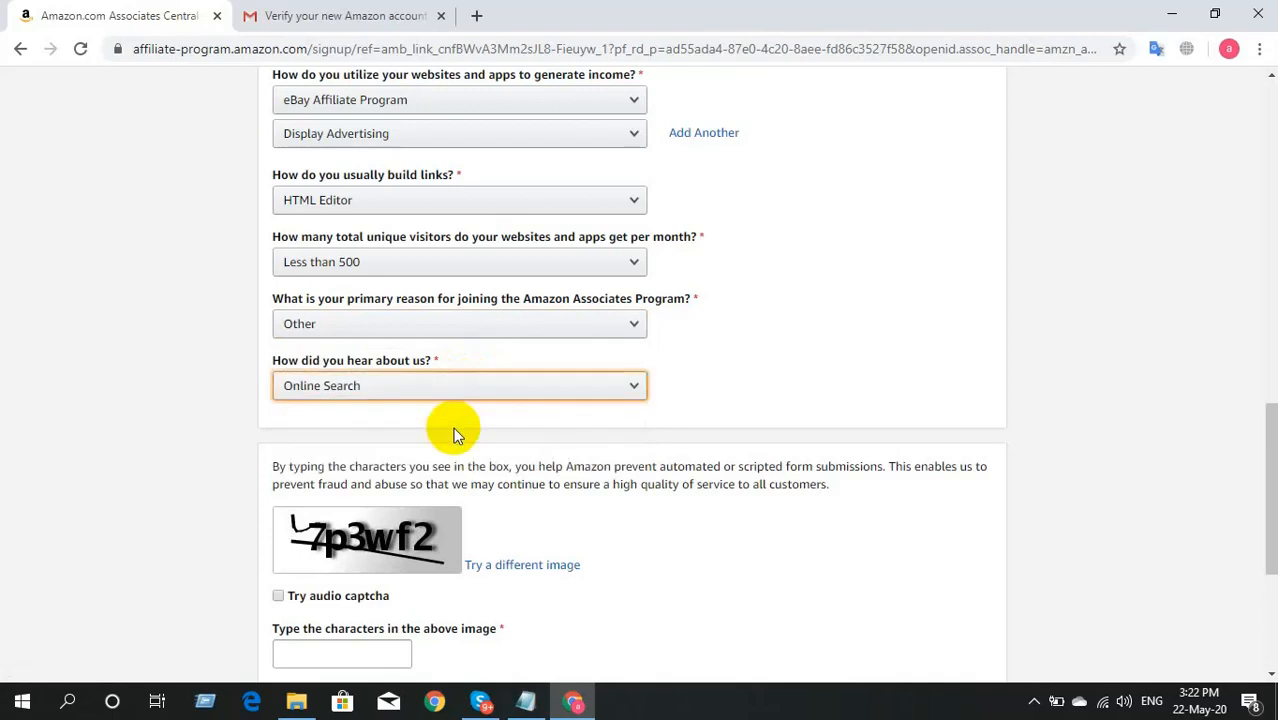
pyautogui.scroll(-1, 453, 427)
pyautogui.scroll(-3, 455, 428)
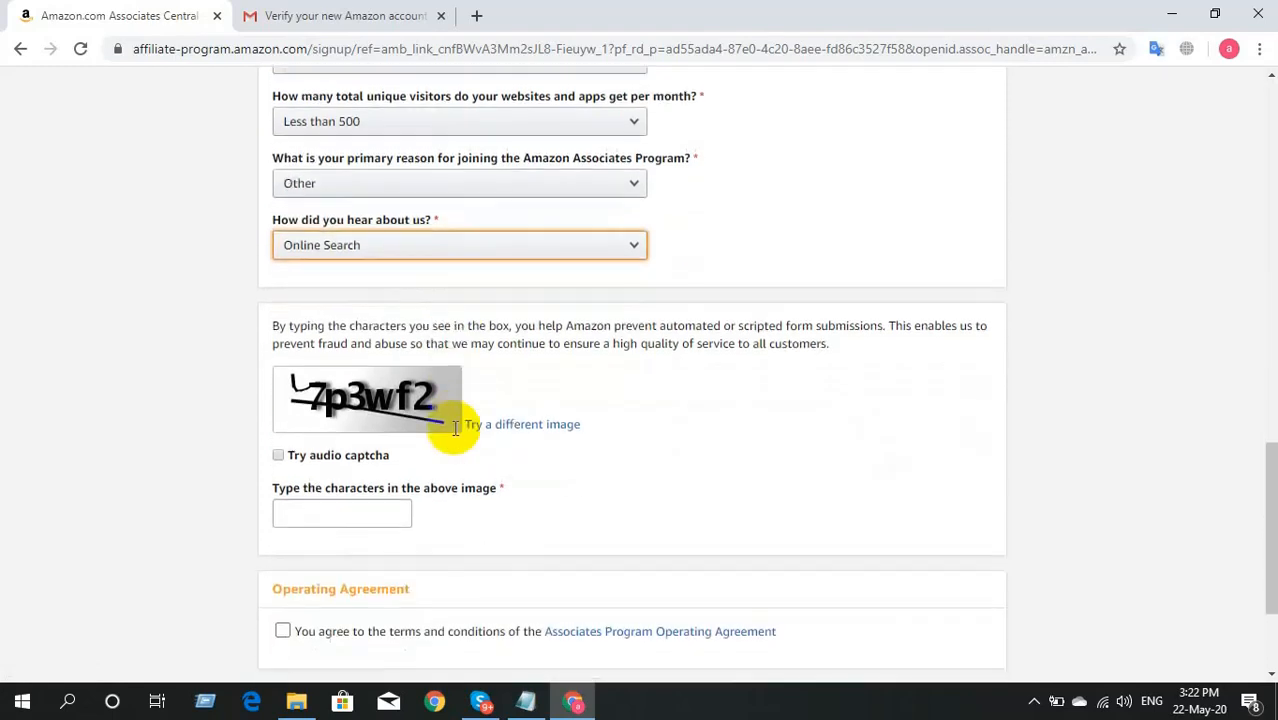
# Step: Enter the captcha code, accept the Operating Agreement, and submit the application
pyautogui.click(298, 507)
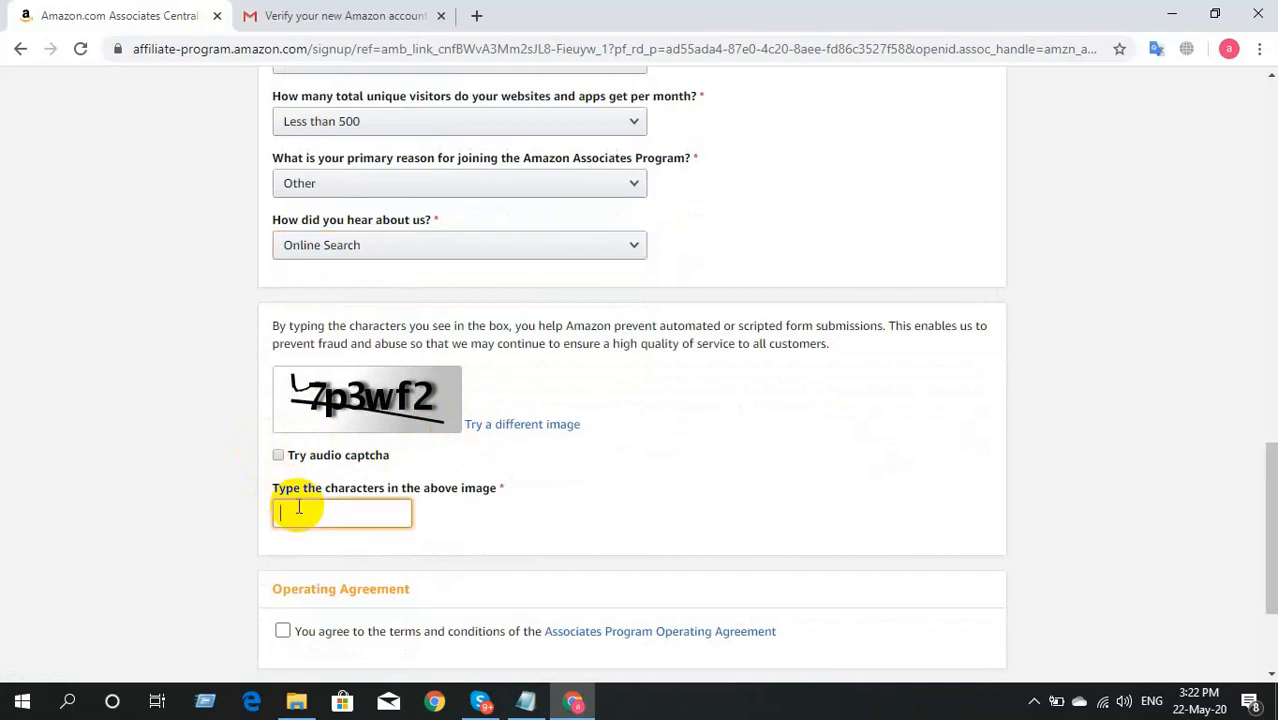
pyautogui.write('7p3wf2')
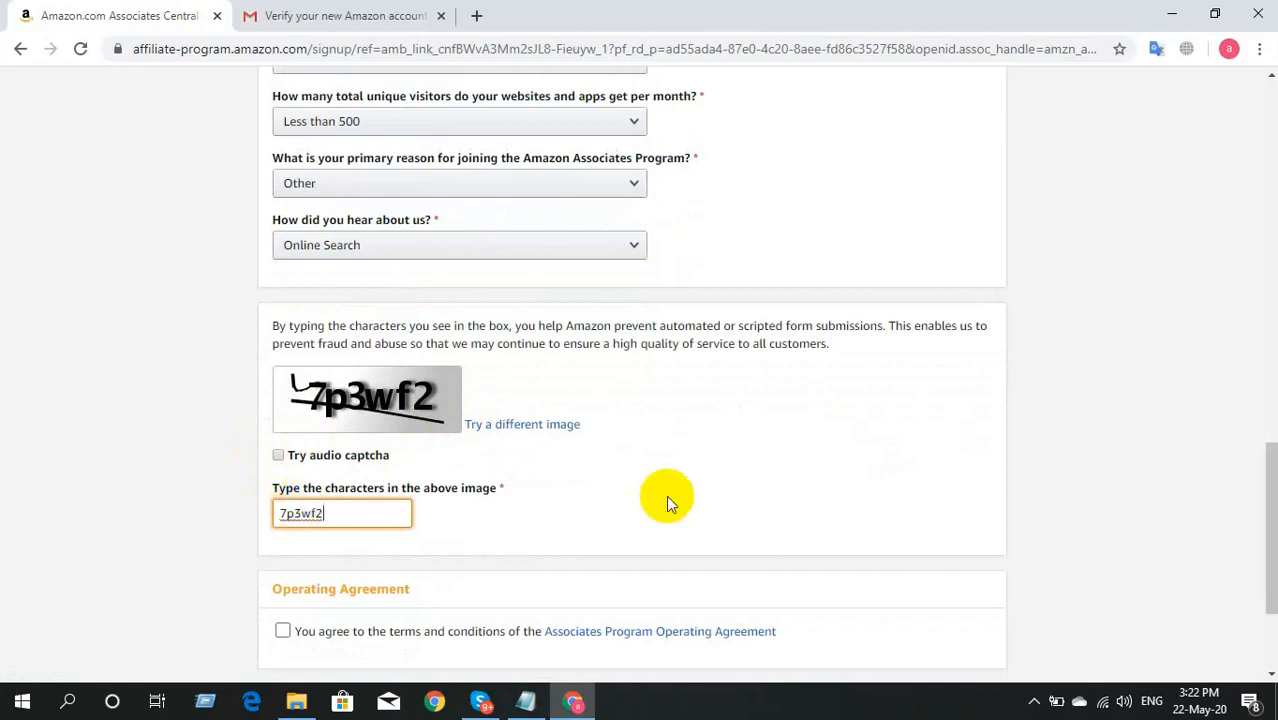
pyautogui.scroll(-1, 667, 499)
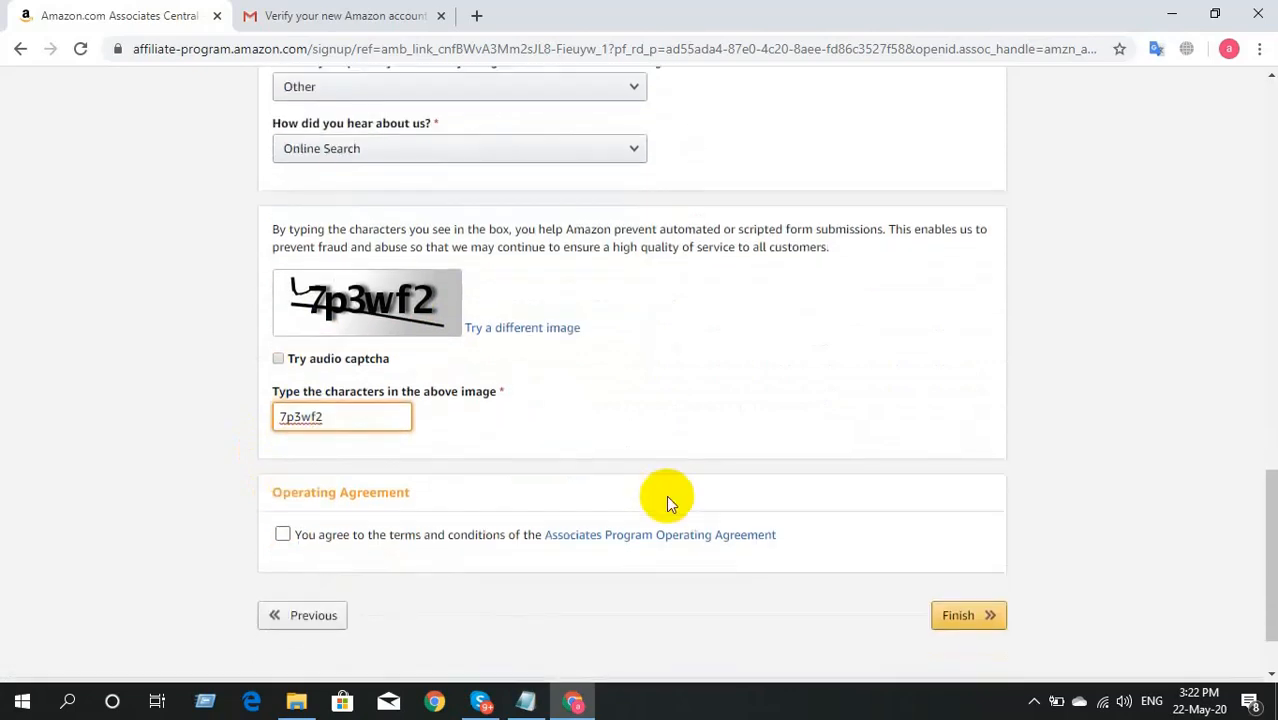
pyautogui.click(283, 534)
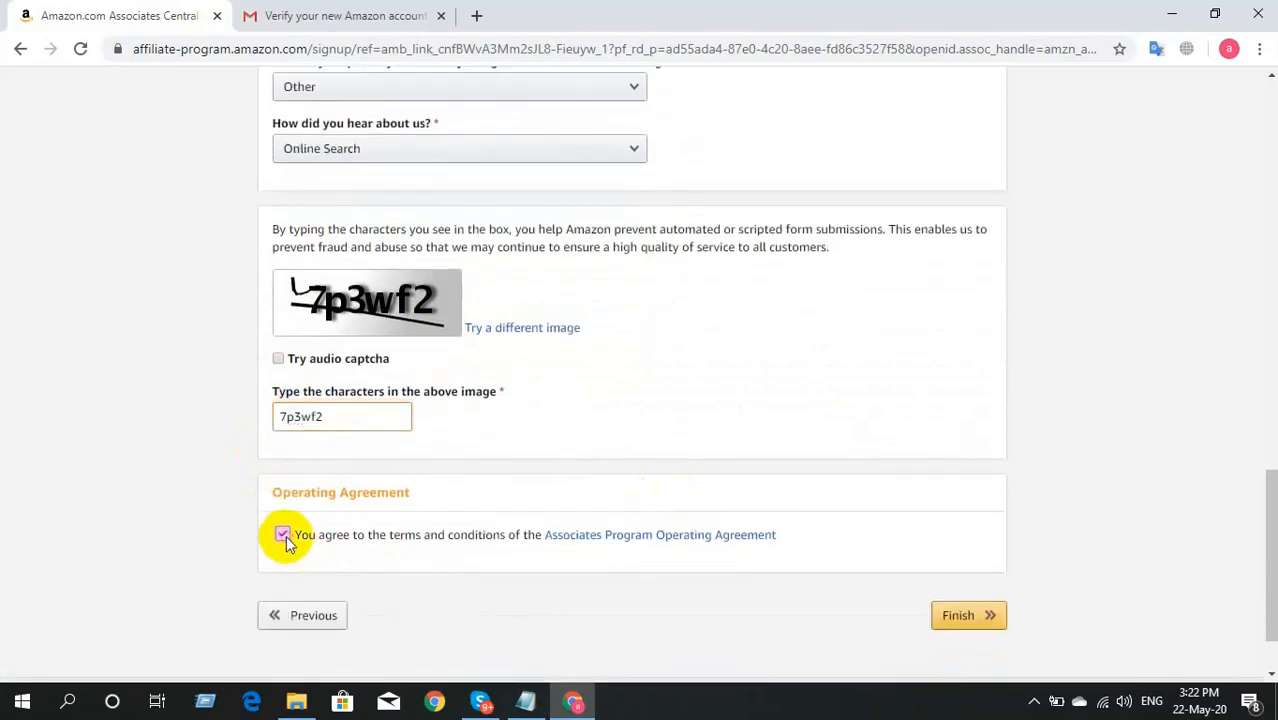
pyautogui.click(965, 617)
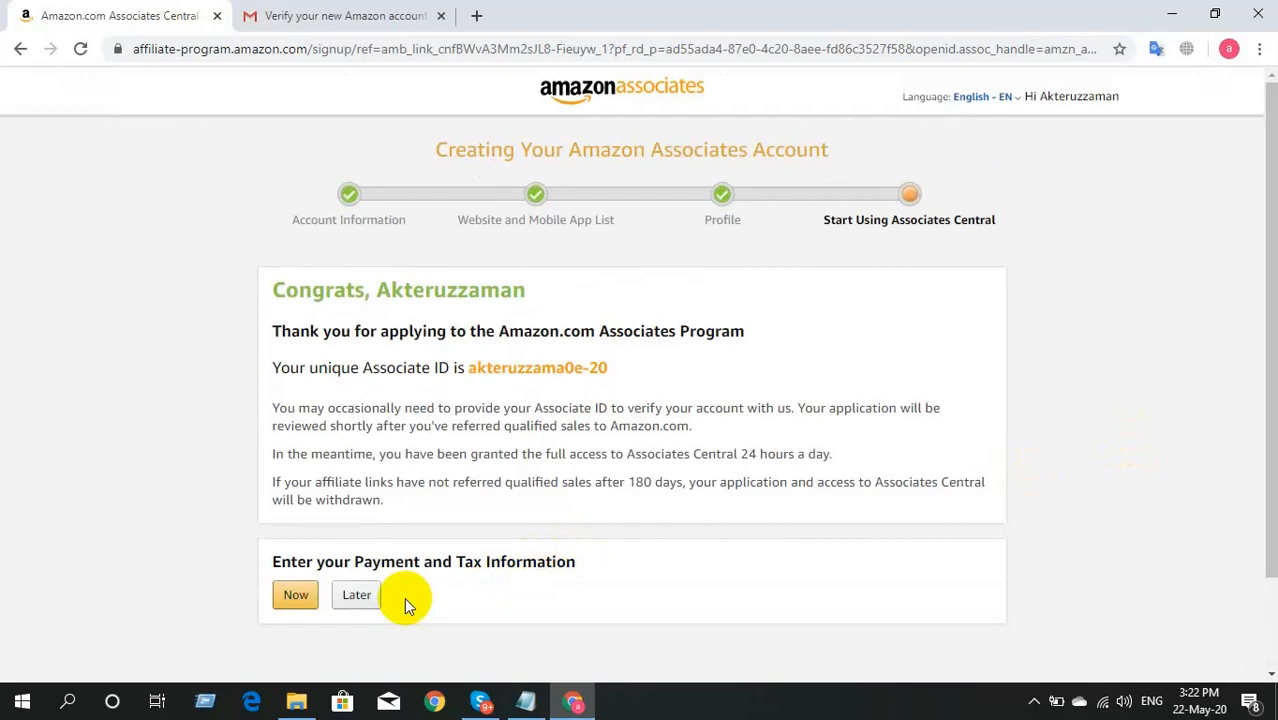
# Step: Choose Later for the payment and tax information
pyautogui.click(363, 606)
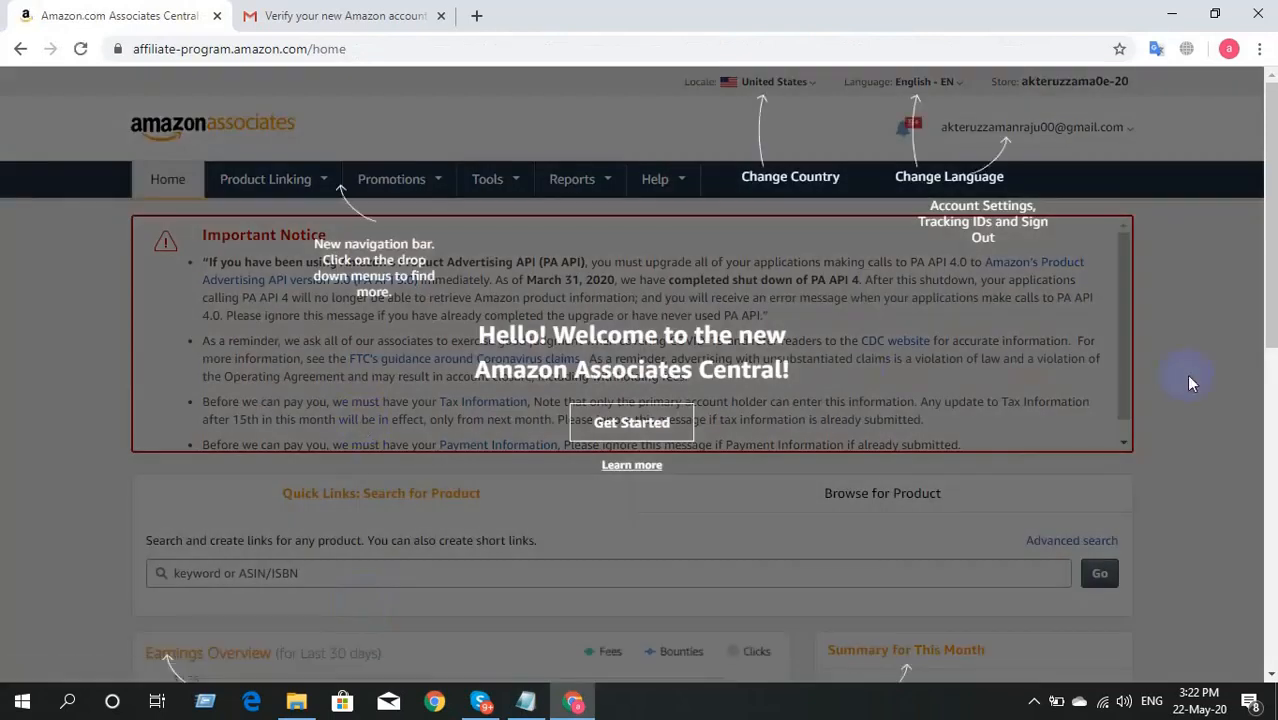
# Step: Dismiss the welcome tour, review the home page, and expand the hidden tray icons
pyautogui.click(1189, 381)
pyautogui.scroll(-3, 1189, 381)
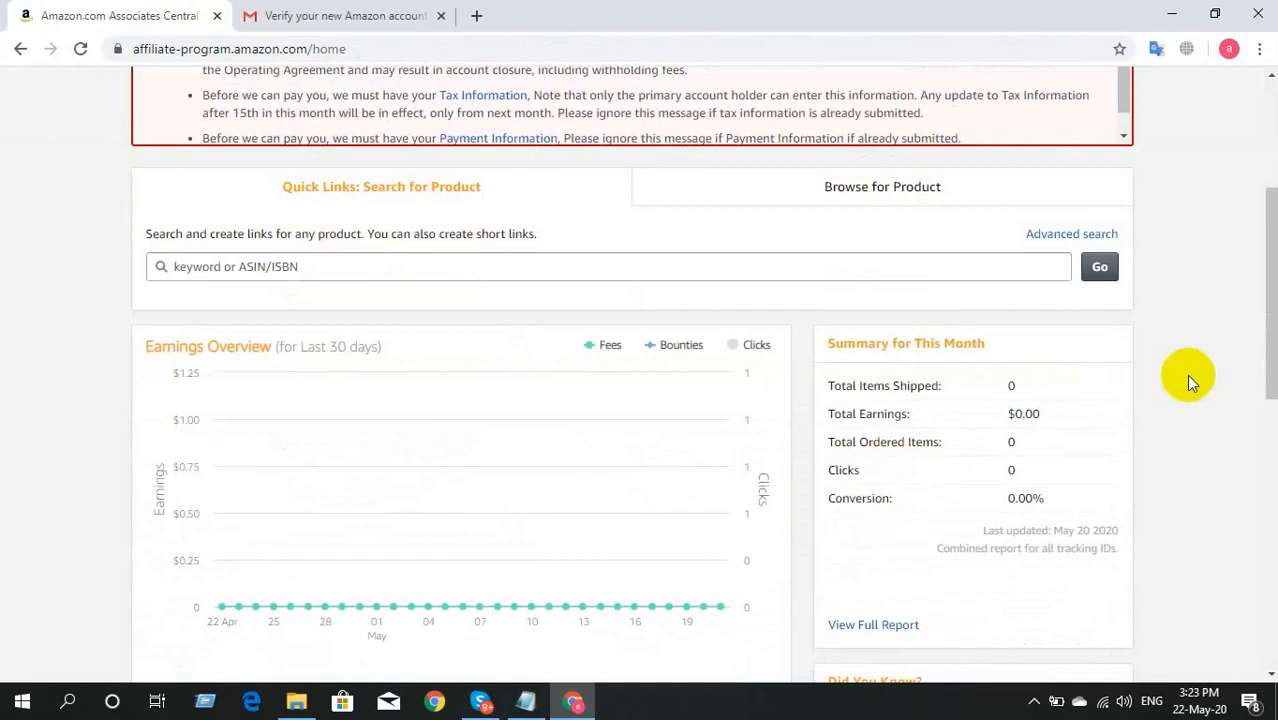
pyautogui.scroll(-8, 1190, 376)
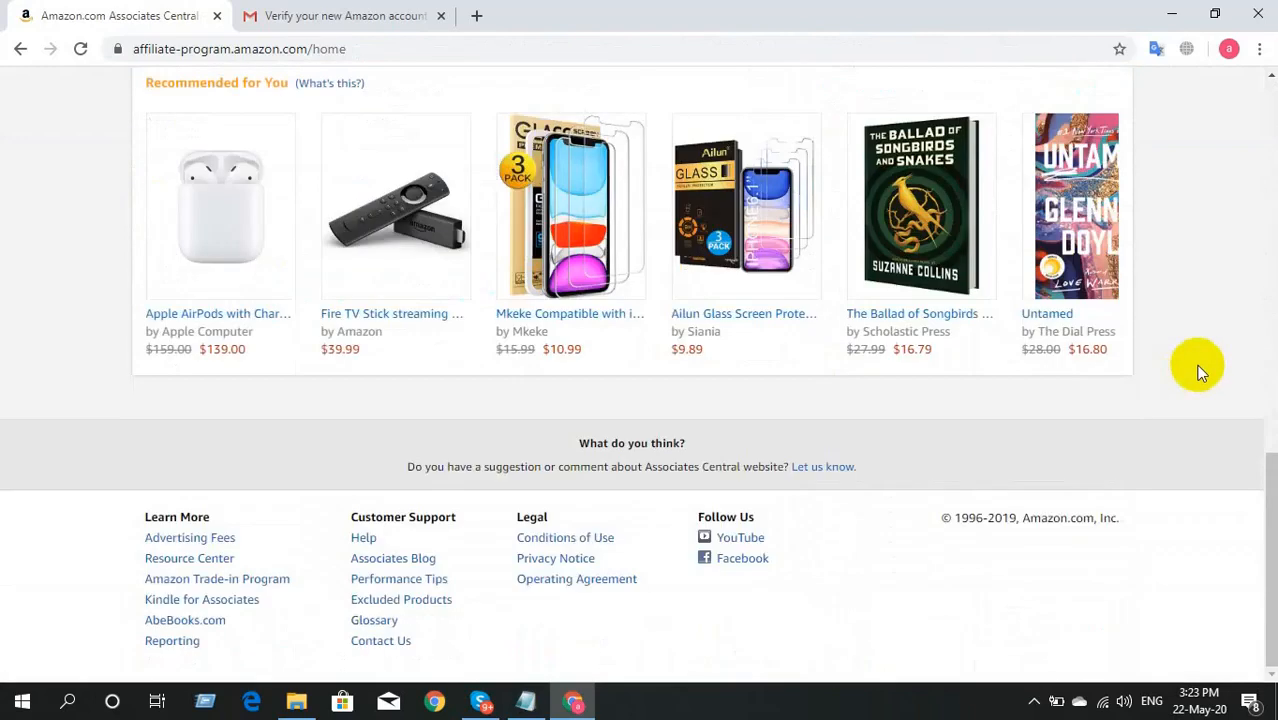
pyautogui.scroll(10, 1201, 372)
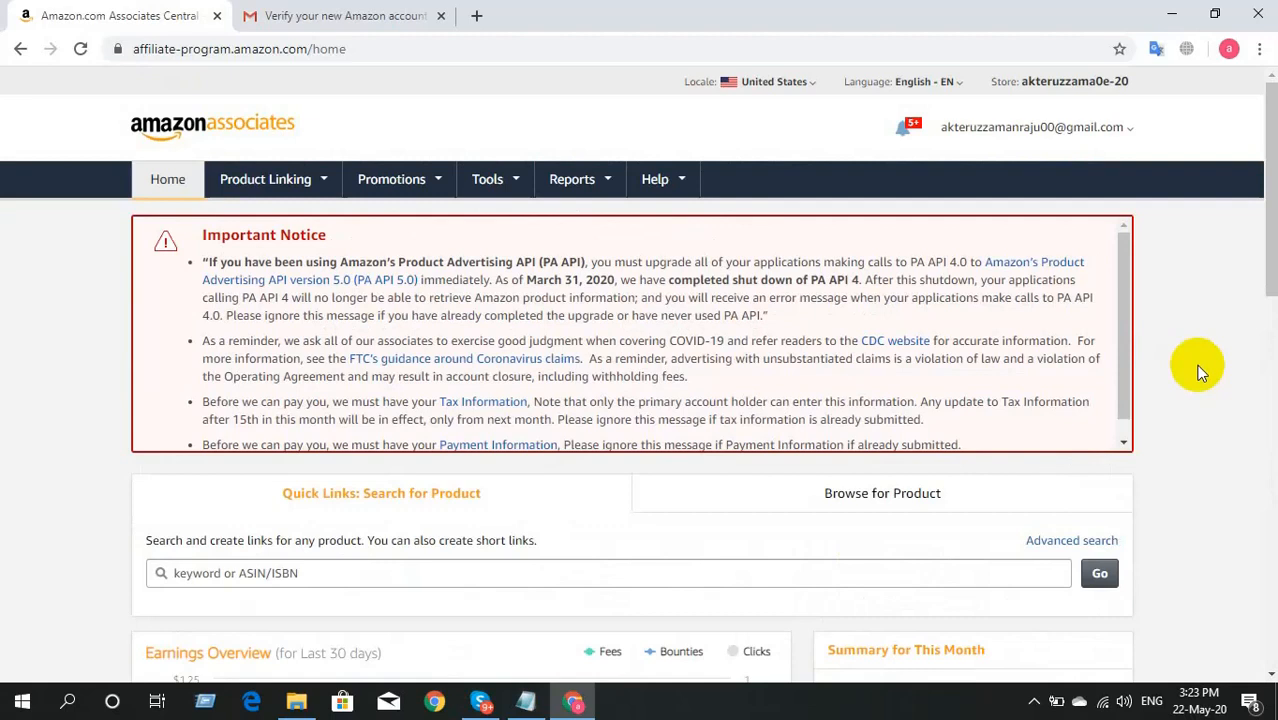
pyautogui.click(1035, 702)
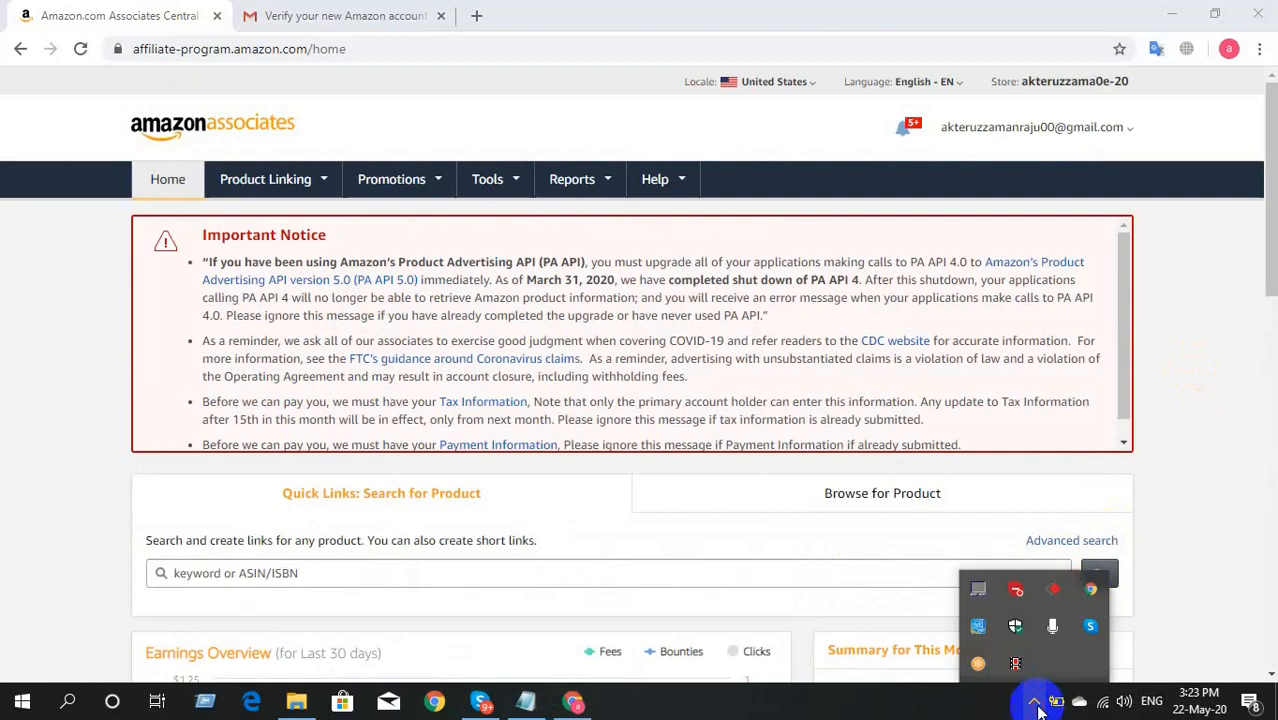